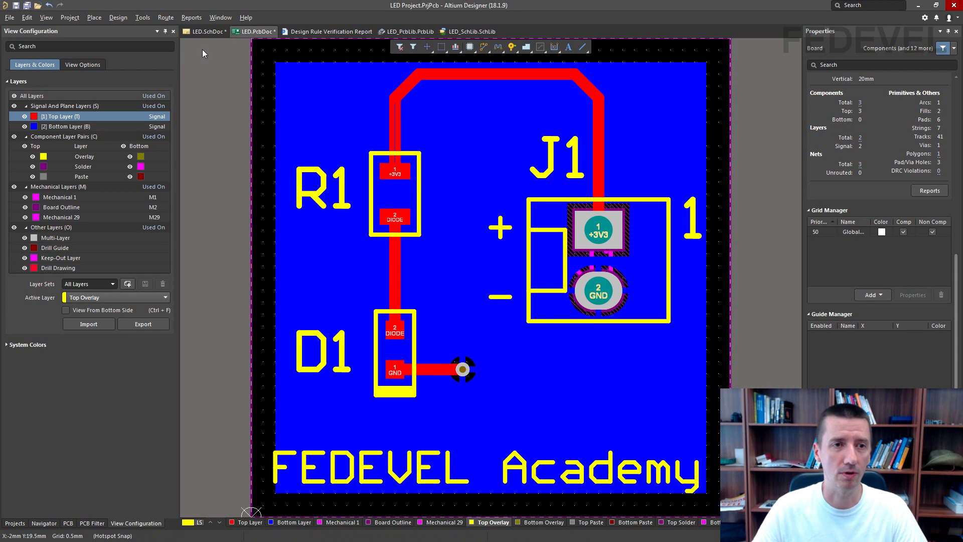
Step: Copy the R1, DIODE net label and D1 branch in the LED.SchDoc schematic and place the duplicate left of the original
{"action": "left_click", "coordinate": [203, 34]}
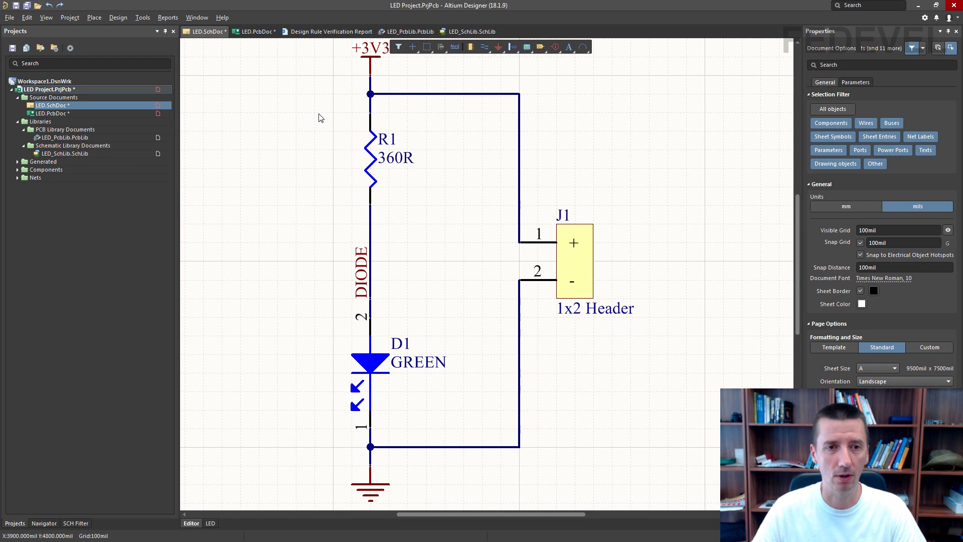
{"action": "left_click_drag", "start_coordinate": [318, 120], "coordinate": [470, 426]}
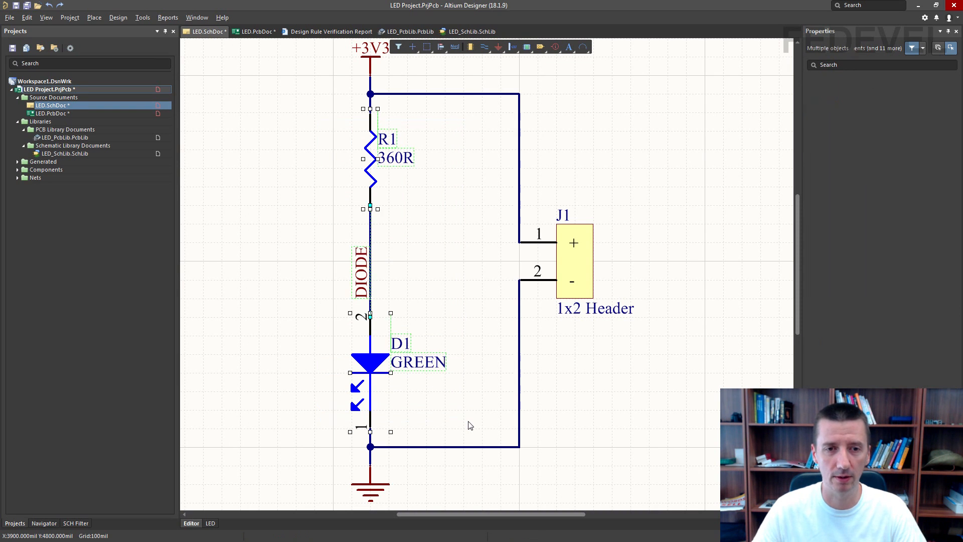
{"action": "key", "text": "ctrl+c"}
{"action": "key", "text": "ctrl+v"}
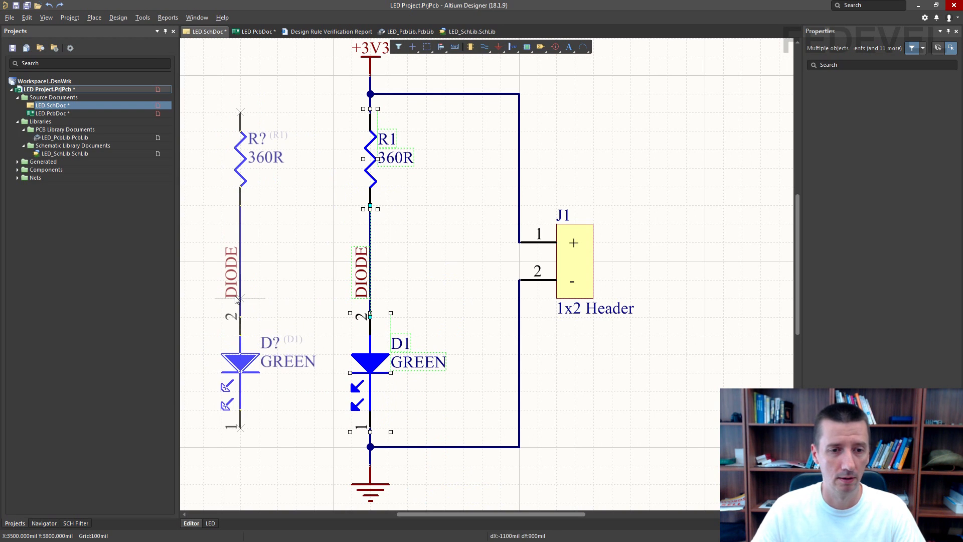
{"action": "key", "text": "End"}
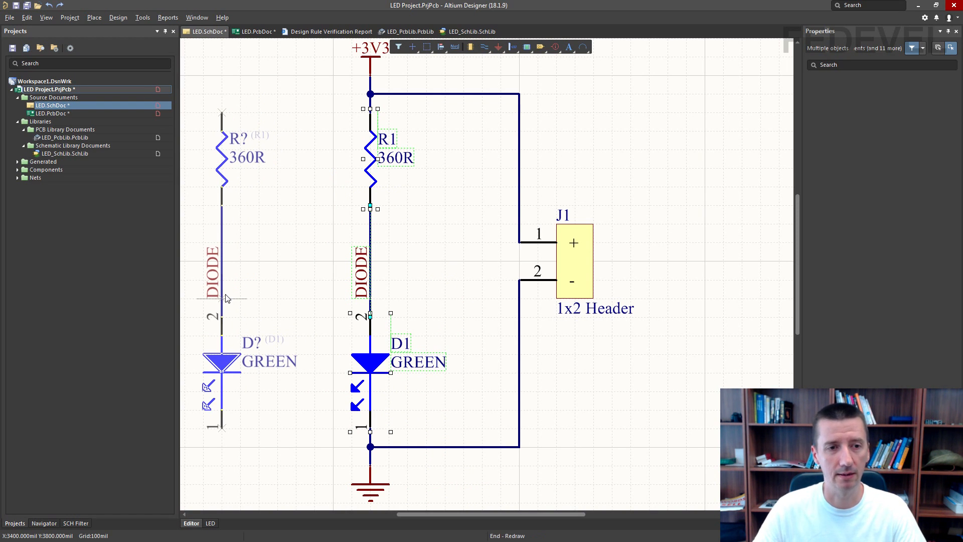
{"action": "left_click", "coordinate": [226, 297]}
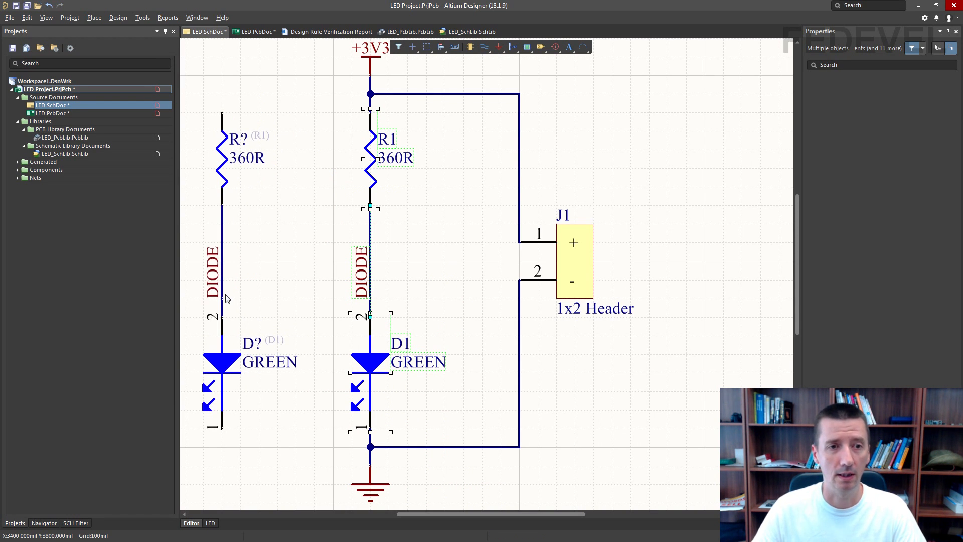
Step: Wire the copied resistor's upper end to the +3V3 node and the copied LED's lower end to the ground node
{"action": "left_click", "coordinate": [484, 48]}
{"action": "left_click", "coordinate": [370, 94]}
{"action": "left_click", "coordinate": [222, 113]}
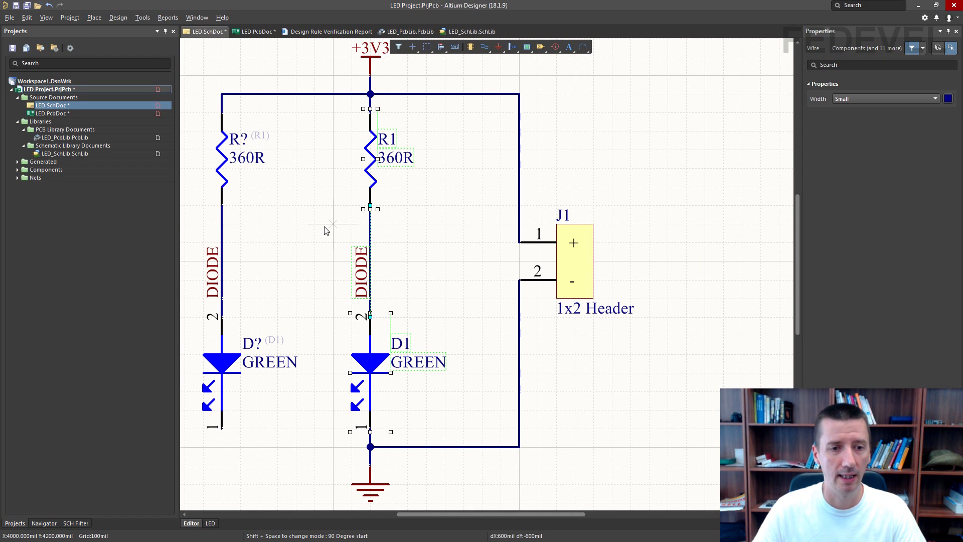
{"action": "left_click", "coordinate": [370, 446]}
{"action": "left_click", "coordinate": [223, 441]}
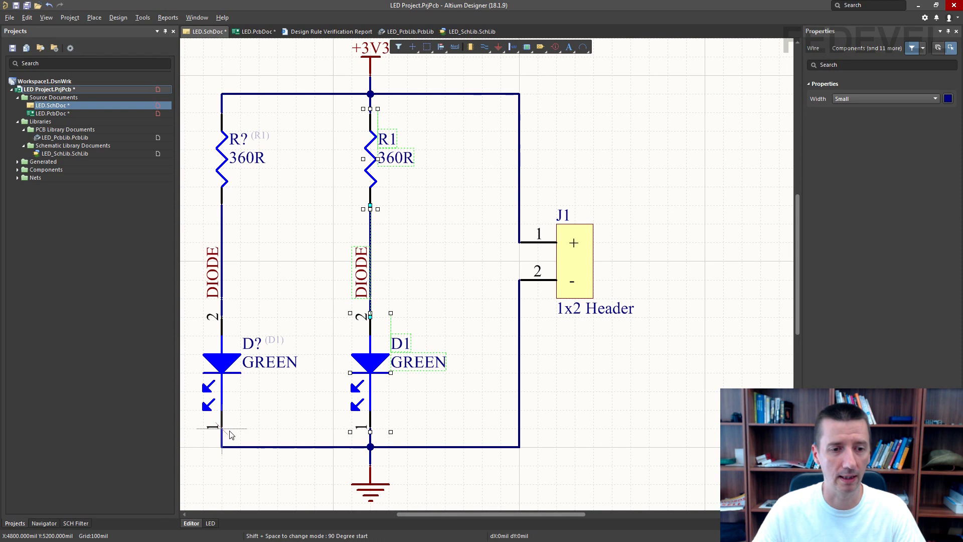
{"action": "right_click", "coordinate": [288, 398]}
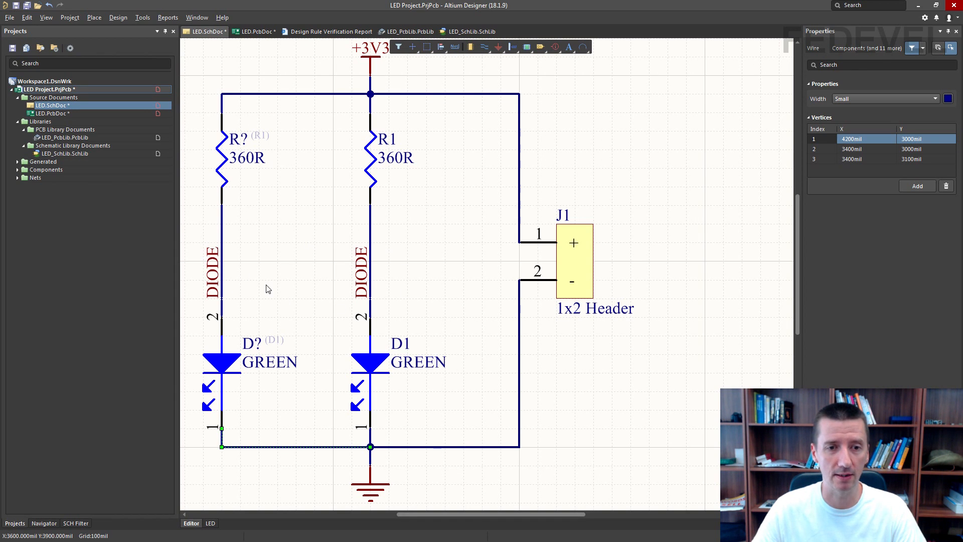
Step: Rename the net label between R1 and D1 as DIODE1
{"action": "left_click", "coordinate": [362, 279]}
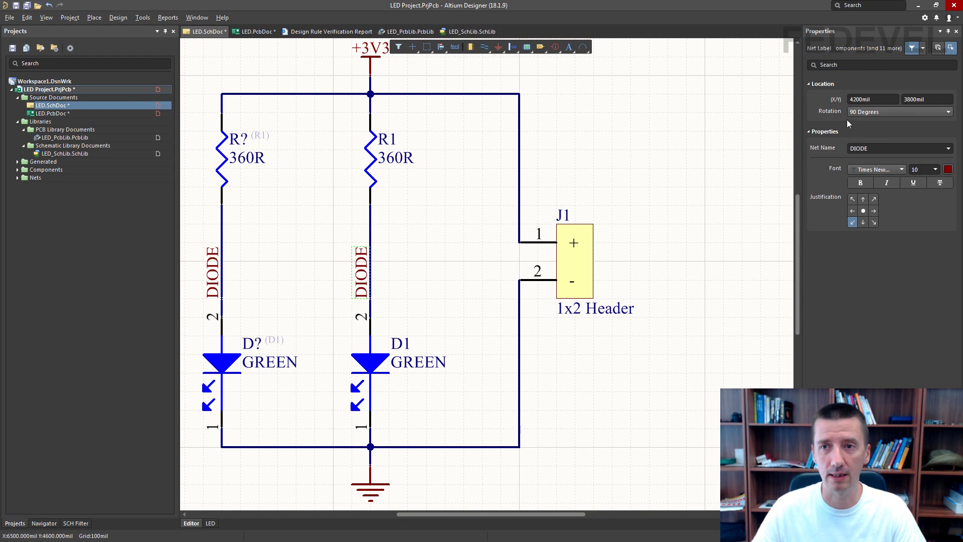
{"action": "left_click", "coordinate": [879, 148]}
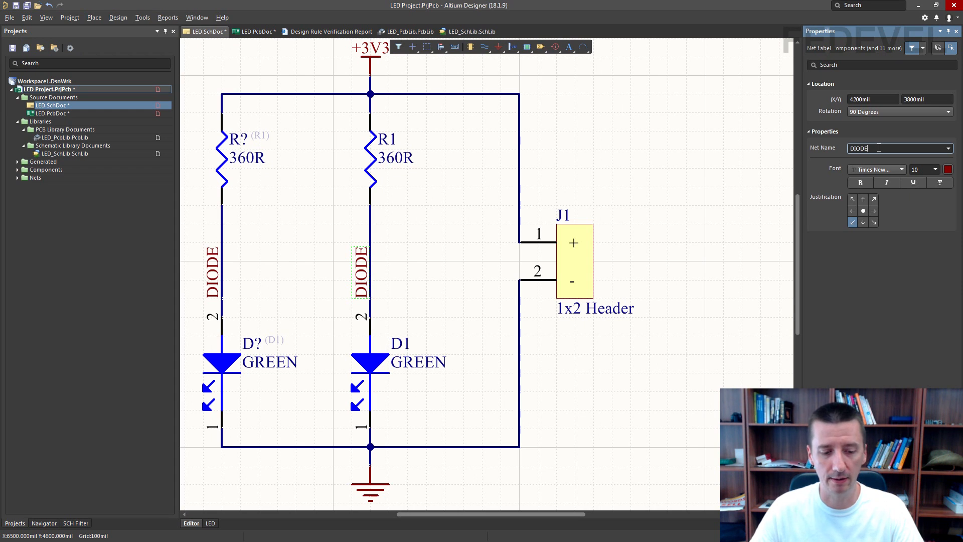
{"action": "type", "text": "1"}
{"action": "key", "text": "Return"}
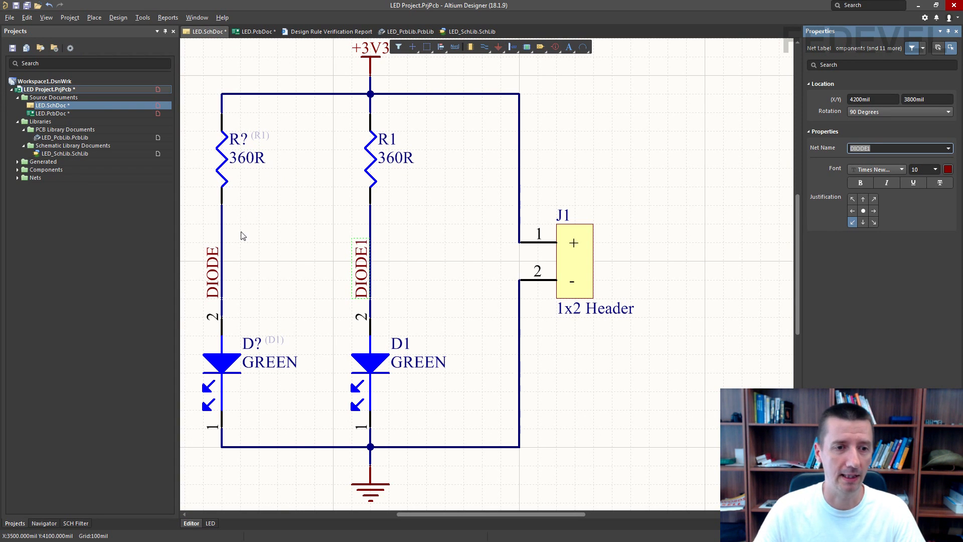
Step: Rename the net label on the copied resistor and LED branch as DIODE2
{"action": "left_click", "coordinate": [213, 270]}
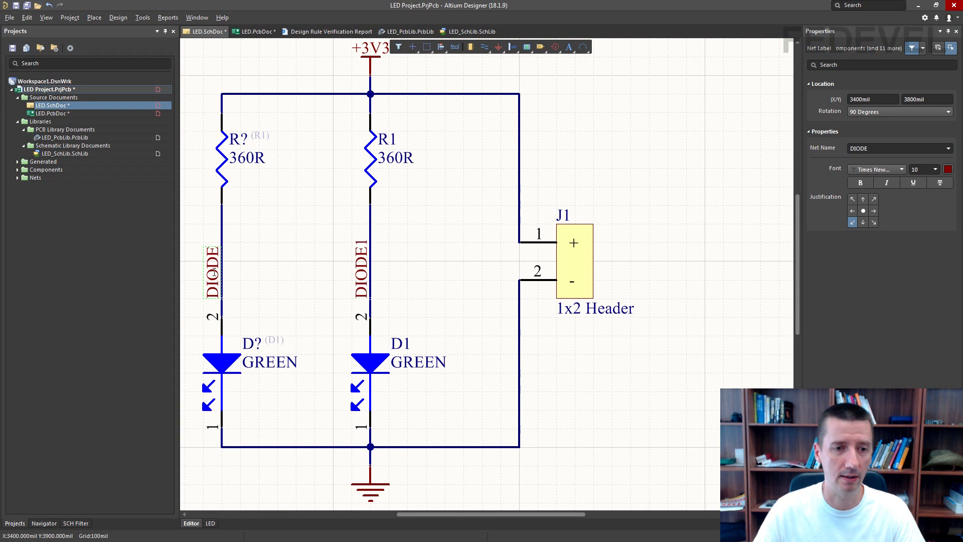
{"action": "left_click", "coordinate": [900, 147]}
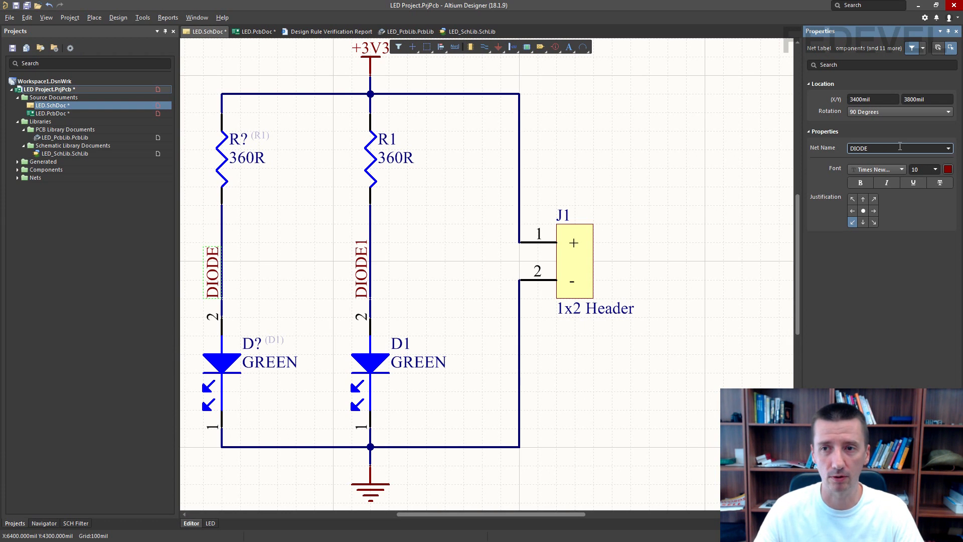
{"action": "type", "text": "2"}
{"action": "key", "text": "Return"}
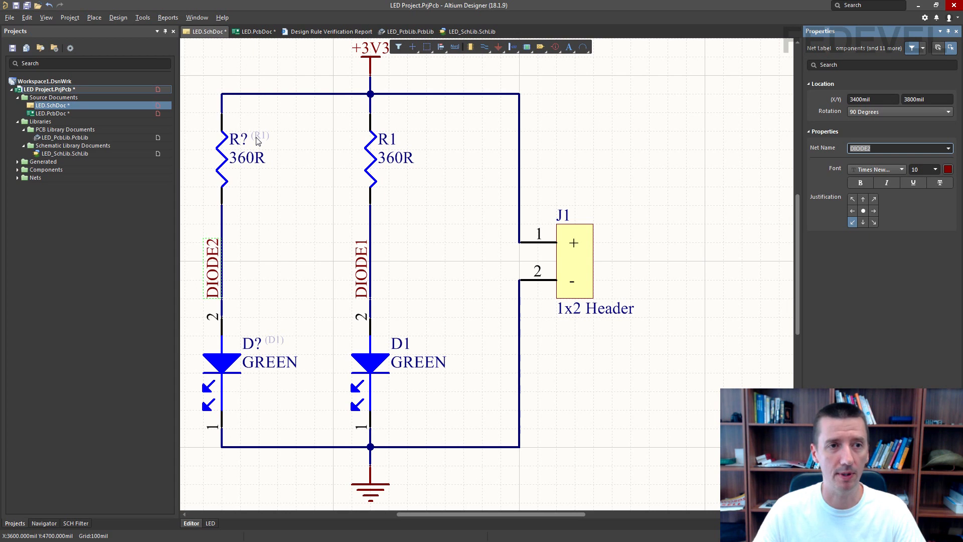
Step: Annotate the schematic to number the unassigned LED as D2 and resistor as R2, executing the engineering change order
{"action": "left_click", "coordinate": [143, 18]}
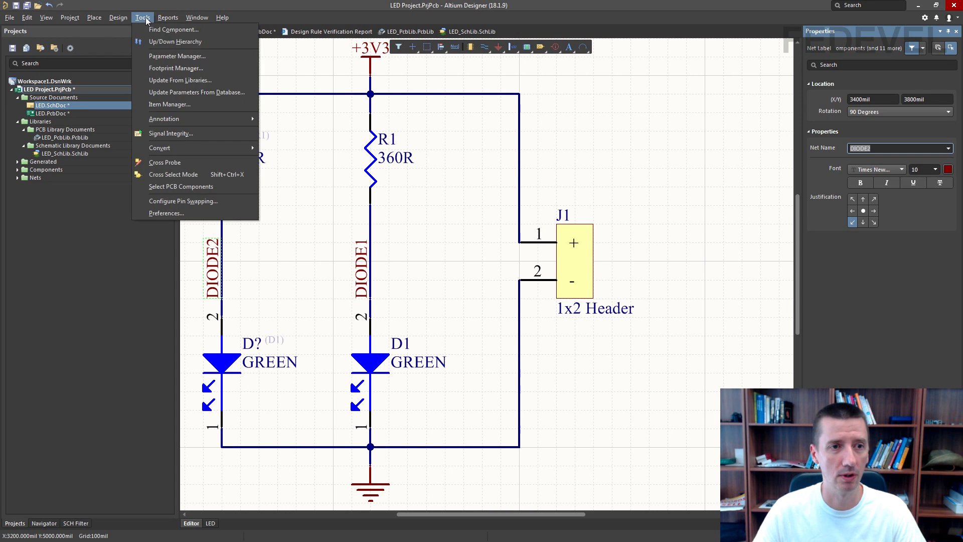
{"action": "mouse_move", "coordinate": [200, 122]}
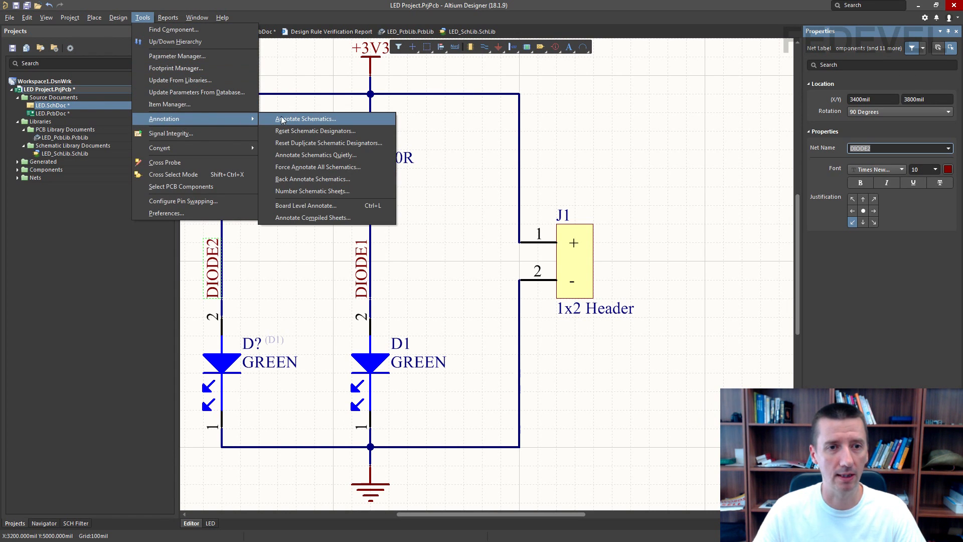
{"action": "left_click", "coordinate": [366, 119]}
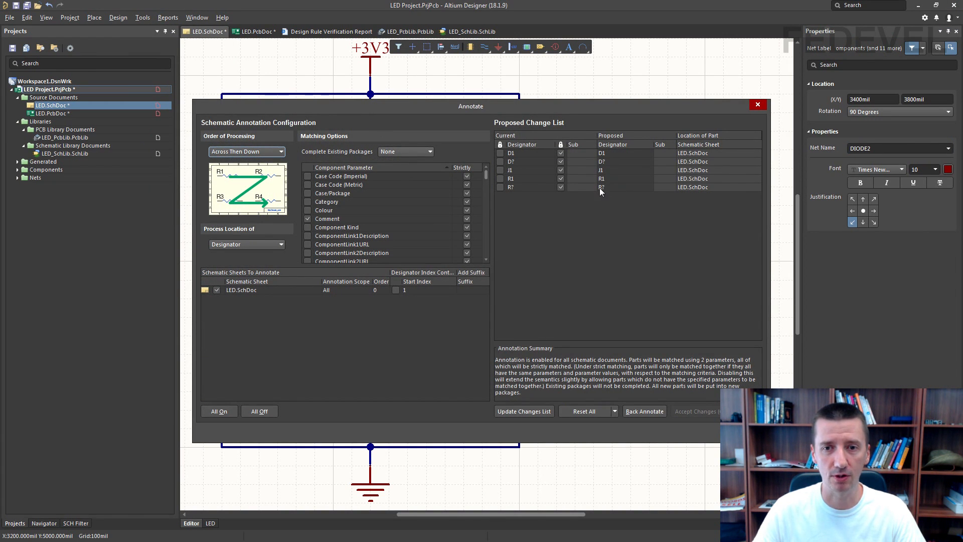
{"action": "left_click", "coordinate": [520, 411]}
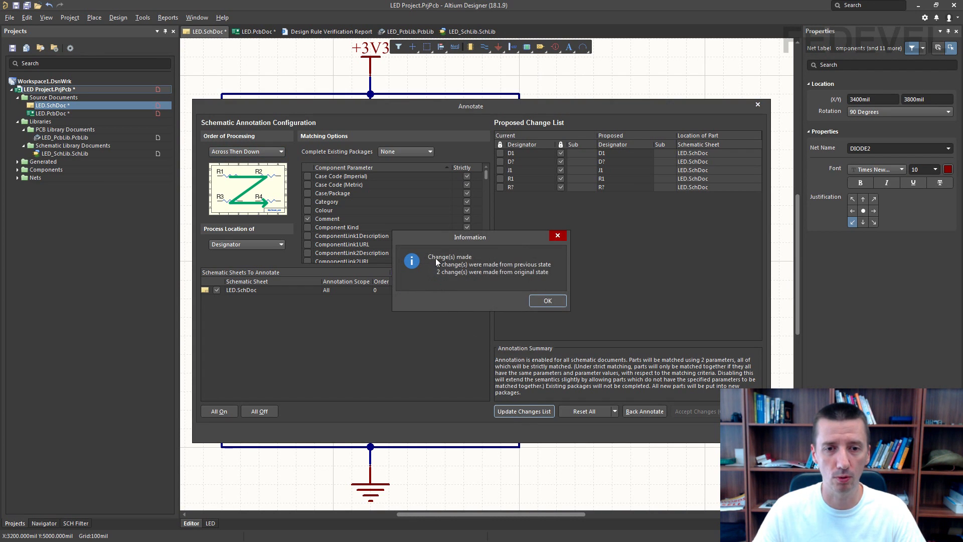
{"action": "left_click", "coordinate": [547, 301]}
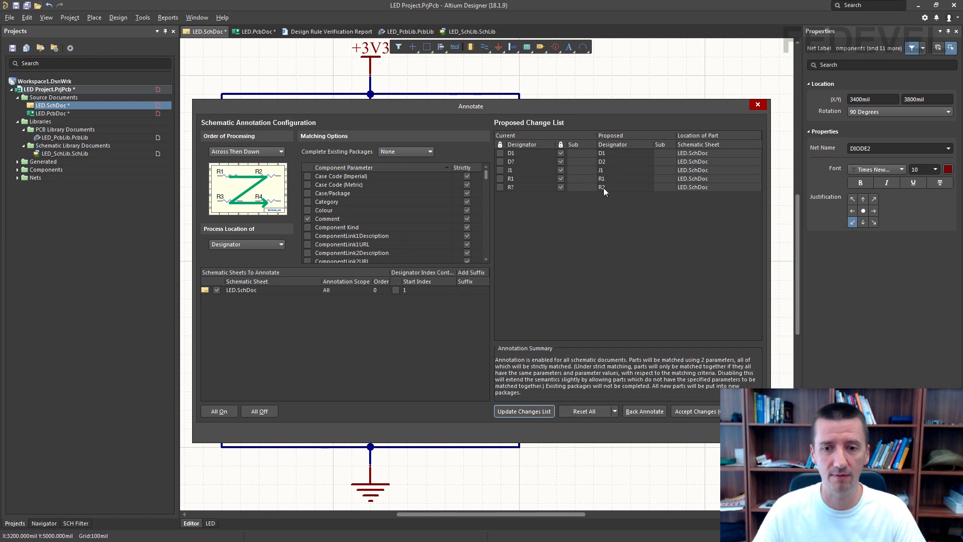
{"action": "left_click", "coordinate": [682, 411]}
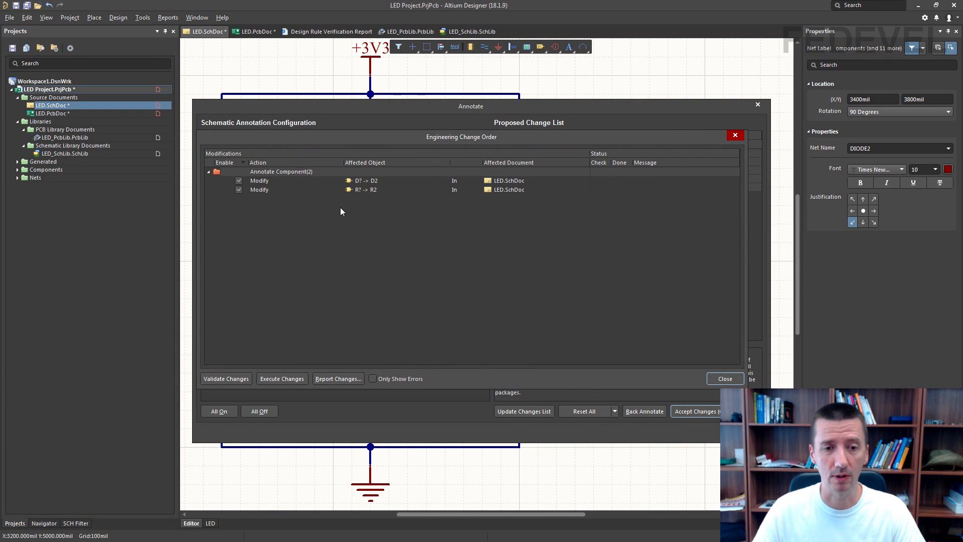
{"action": "left_click", "coordinate": [281, 379]}
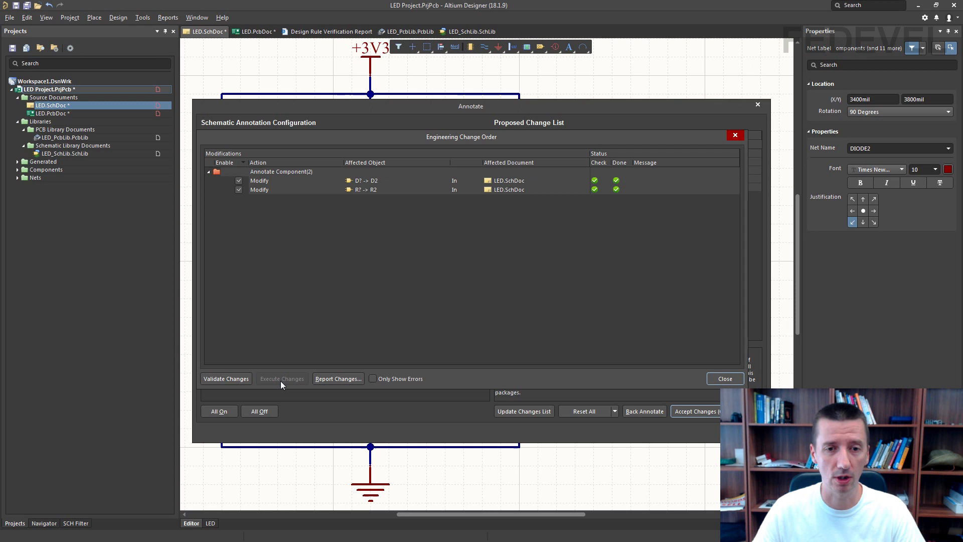
{"action": "left_click", "coordinate": [725, 379]}
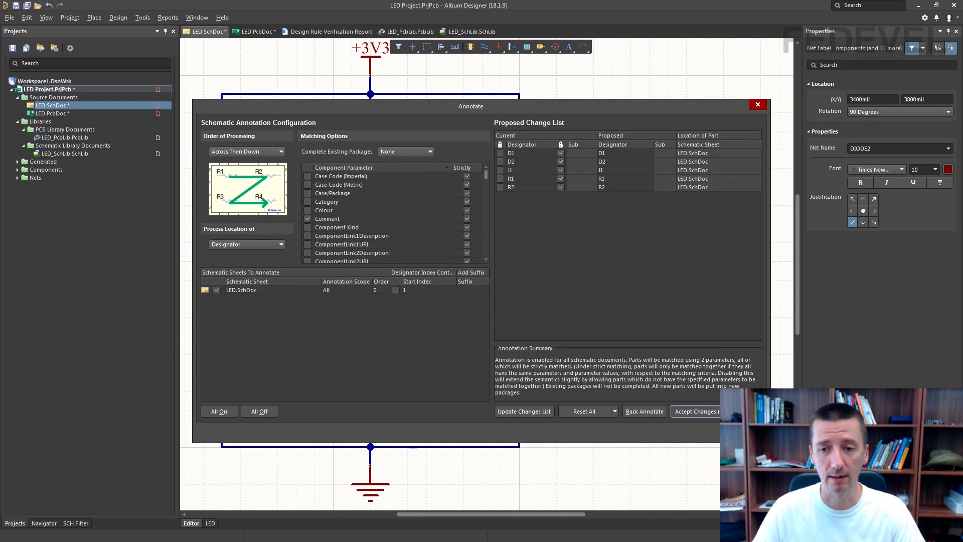
{"action": "left_click", "coordinate": [747, 411]}
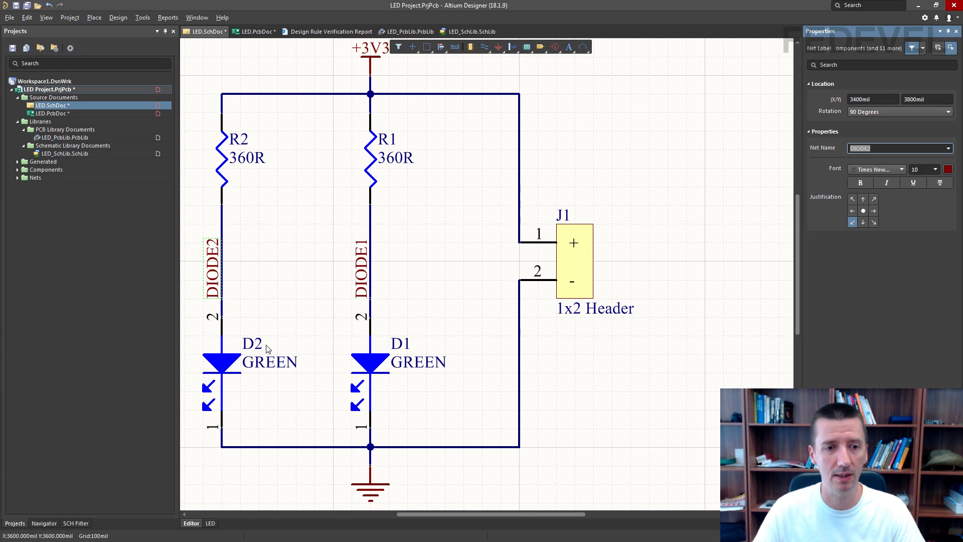
Step: Update LED.PcbDoc from the schematic, executing the changes that add D2, R2 and DIODE2 and rename DIODE to DIODE1
{"action": "left_click", "coordinate": [113, 17]}
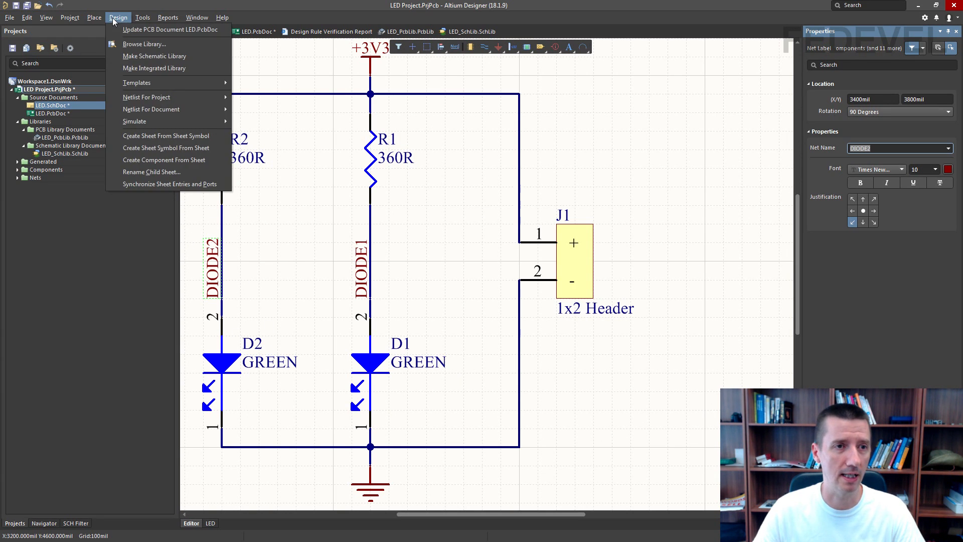
{"action": "left_click", "coordinate": [158, 29]}
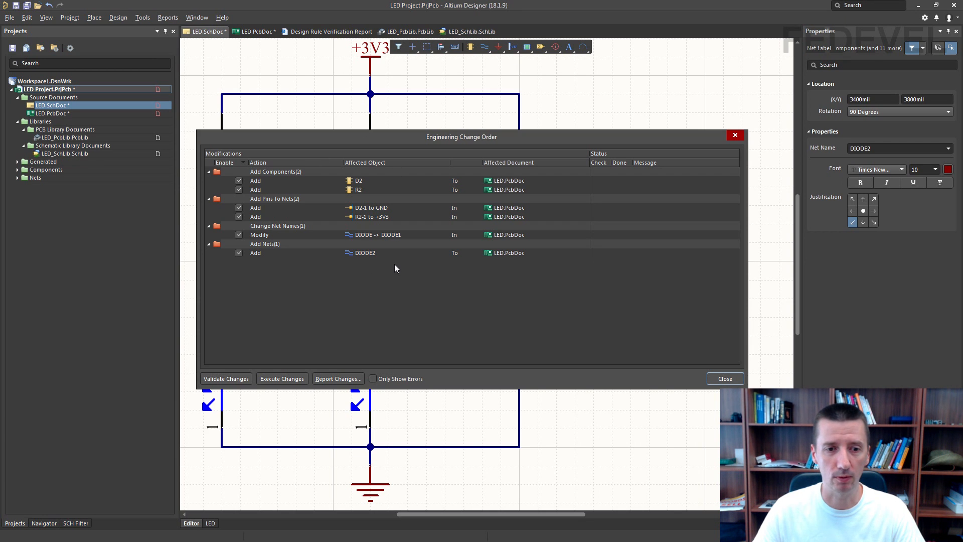
{"action": "left_click", "coordinate": [279, 379]}
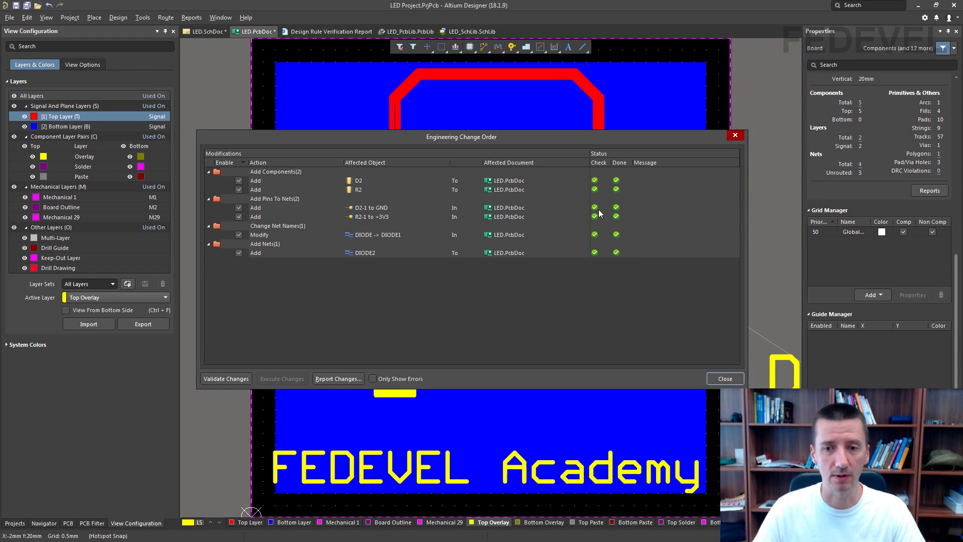
{"action": "left_click", "coordinate": [723, 380]}
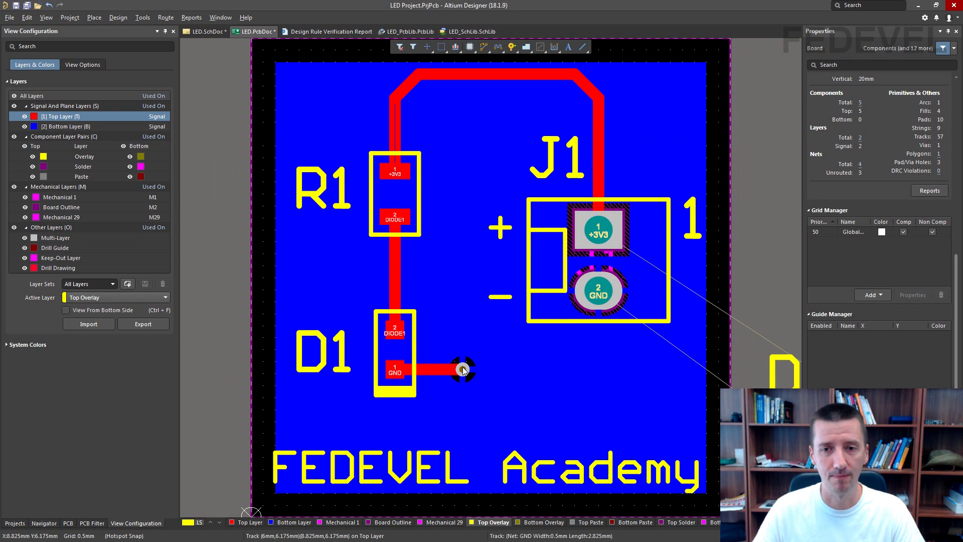
Step: Move D2 about 0.5 mm closer to R2 in the area outside the board
{"action": "scroll", "coordinate": [429, 215], "scroll_direction": "down", "scroll_amount": 4, "text": "ctrl"}
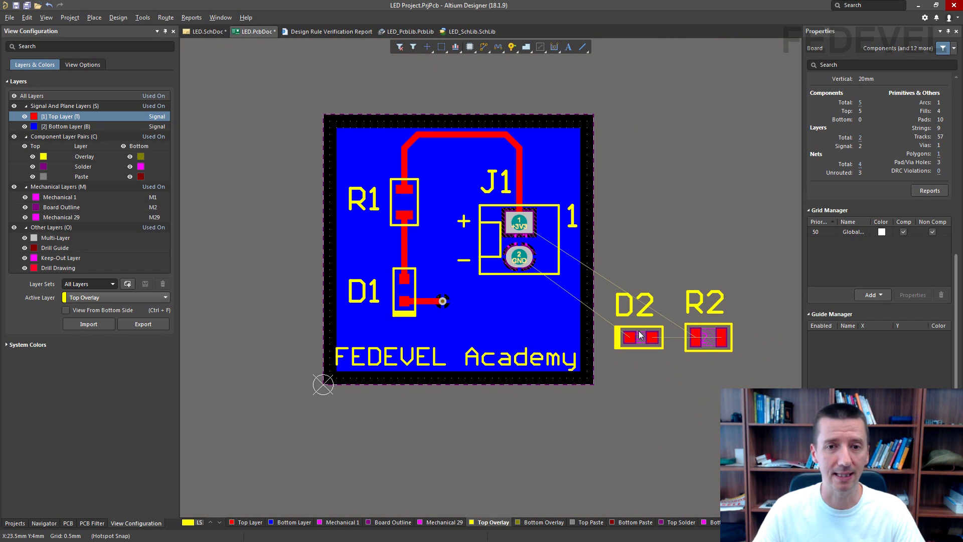
{"action": "left_click", "coordinate": [46, 18]}
{"action": "left_click", "coordinate": [65, 80]}
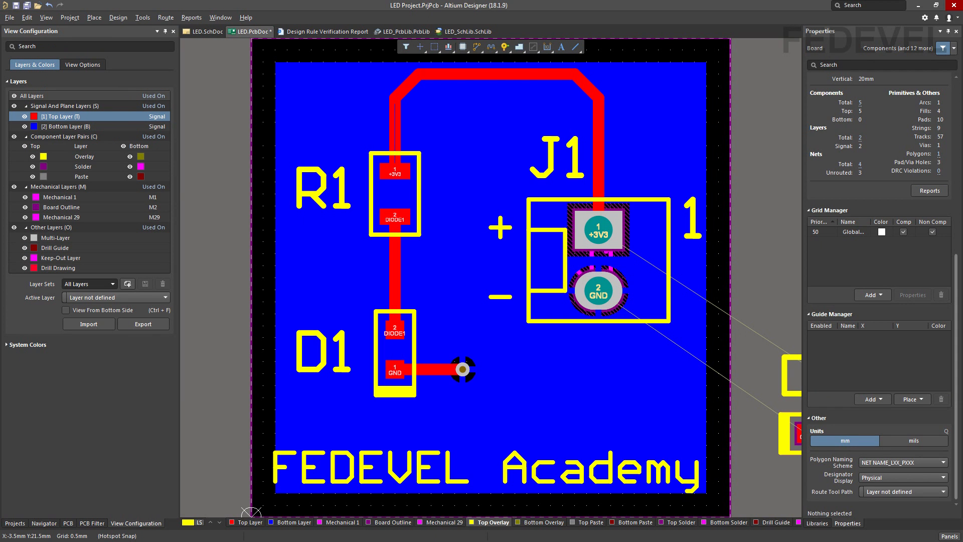
{"action": "scroll", "coordinate": [278, 122], "scroll_direction": "down", "scroll_amount": 3, "text": "ctrl"}
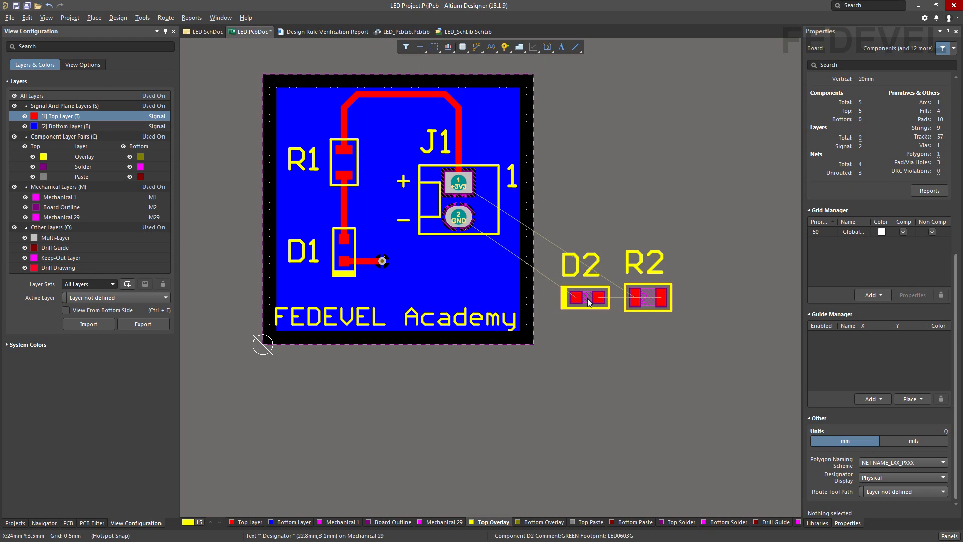
{"action": "mouse_move", "coordinate": [587, 301]}
{"action": "left_mouse_down"}
{"action": "mouse_move", "coordinate": [516, 279]}
{"action": "mouse_move", "coordinate": [414, 189]}
{"action": "mouse_move", "coordinate": [366, 200]}
{"action": "mouse_move", "coordinate": [374, 214]}
{"action": "mouse_move", "coordinate": [521, 280]}
{"action": "mouse_move", "coordinate": [586, 298]}
{"action": "mouse_move", "coordinate": [511, 251]}
{"action": "mouse_move", "coordinate": [541, 286]}
{"action": "mouse_move", "coordinate": [447, 234]}
{"action": "mouse_move", "coordinate": [434, 272]}
{"action": "mouse_move", "coordinate": [596, 296]}
{"action": "left_mouse_up"}
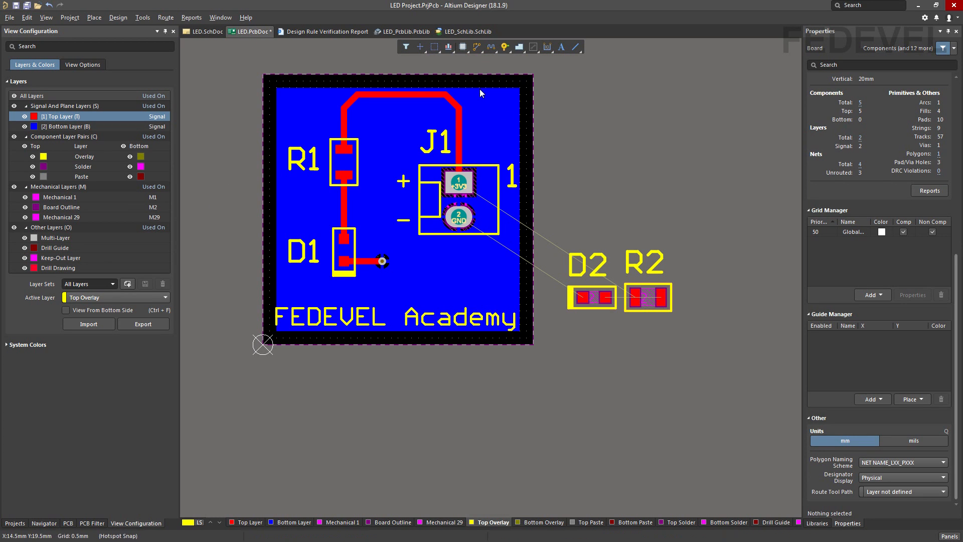
Step: Split the workspace vertically to show the schematic and LED.PcbDoc side by side, with the whole board and new components in view
{"action": "right_click", "coordinate": [249, 30]}
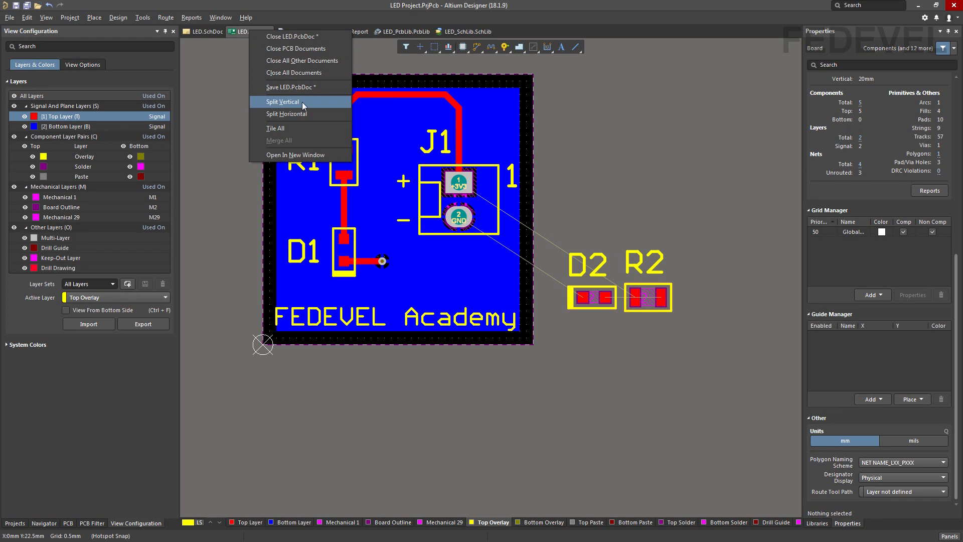
{"action": "left_click", "coordinate": [287, 103]}
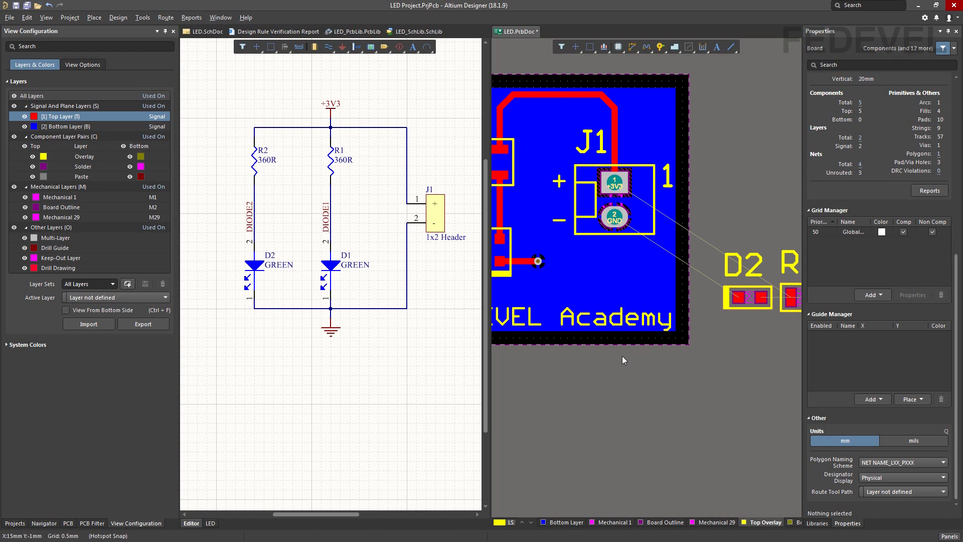
{"action": "scroll", "coordinate": [640, 375], "scroll_direction": "down", "scroll_amount": 3, "text": "ctrl"}
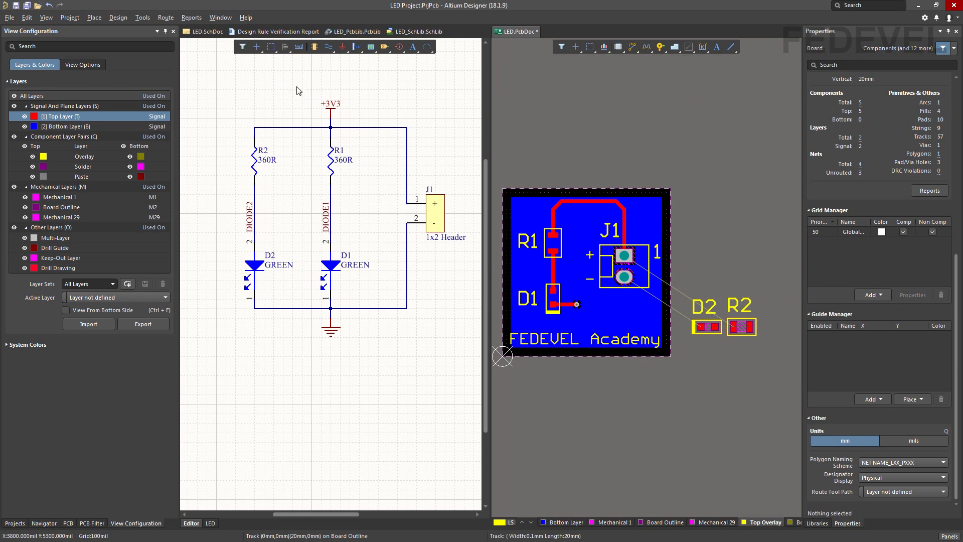
Step: Enable Cross Select Mode in the PCB editor and check its setting in both the PCB and schematic editors
{"action": "left_click", "coordinate": [143, 18]}
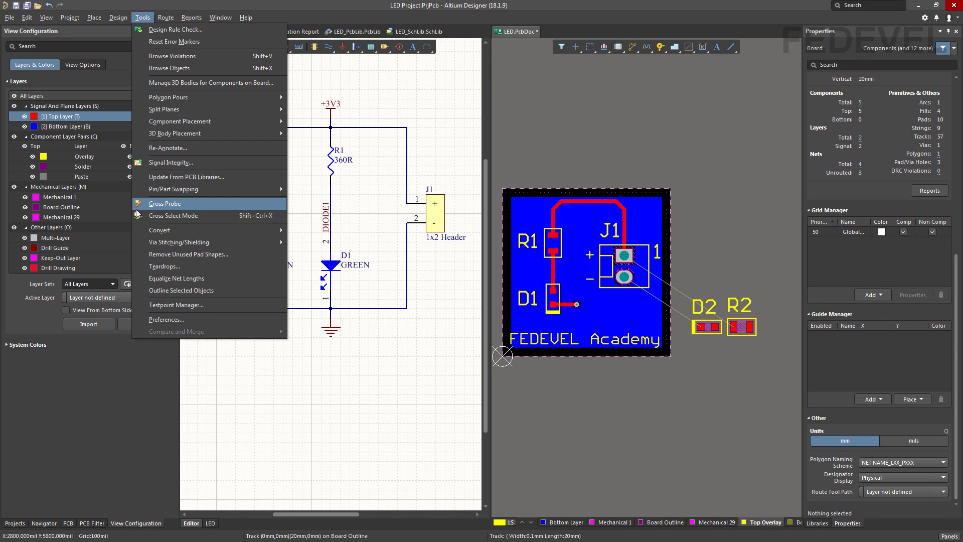
{"action": "left_click", "coordinate": [219, 216]}
{"action": "left_click", "coordinate": [139, 21]}
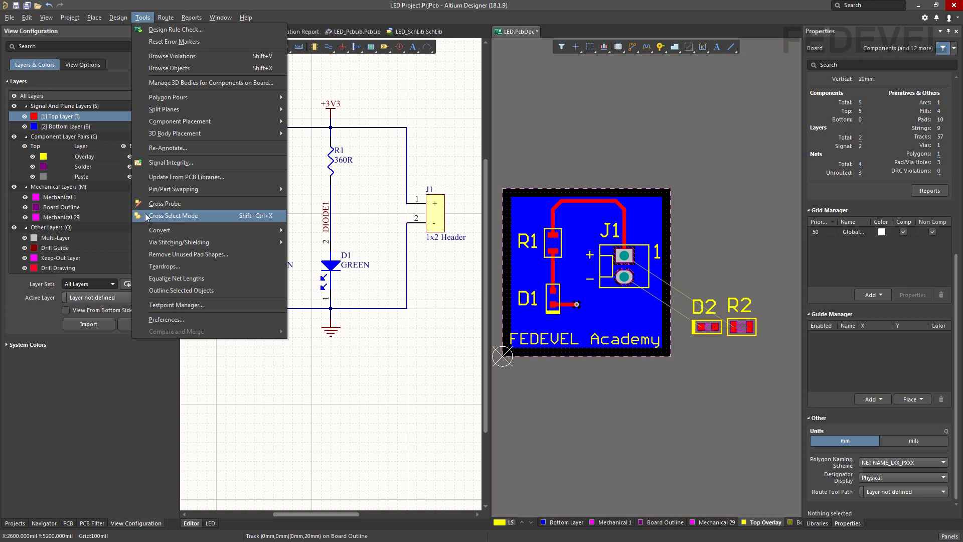
{"action": "left_click", "coordinate": [380, 374]}
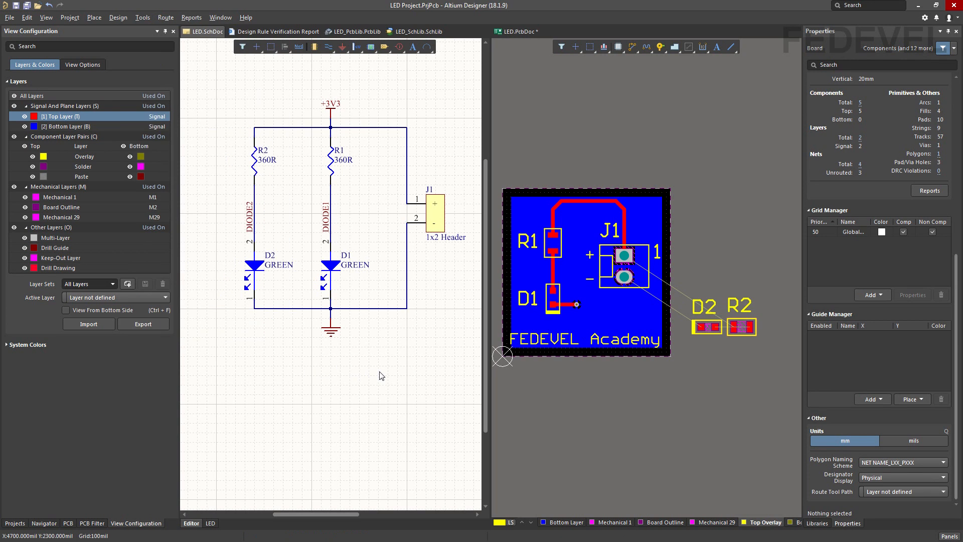
{"action": "left_click", "coordinate": [141, 18]}
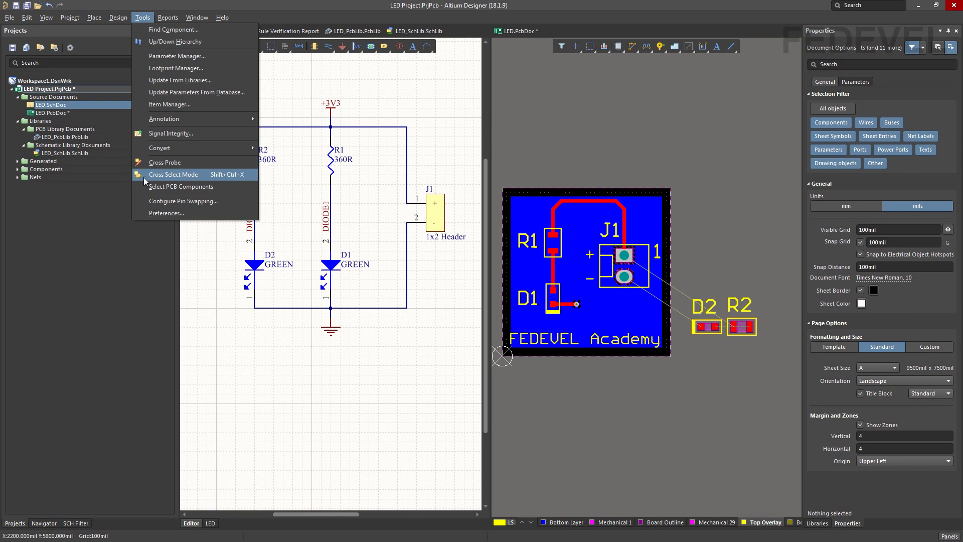
{"action": "mouse_move", "coordinate": [190, 121]}
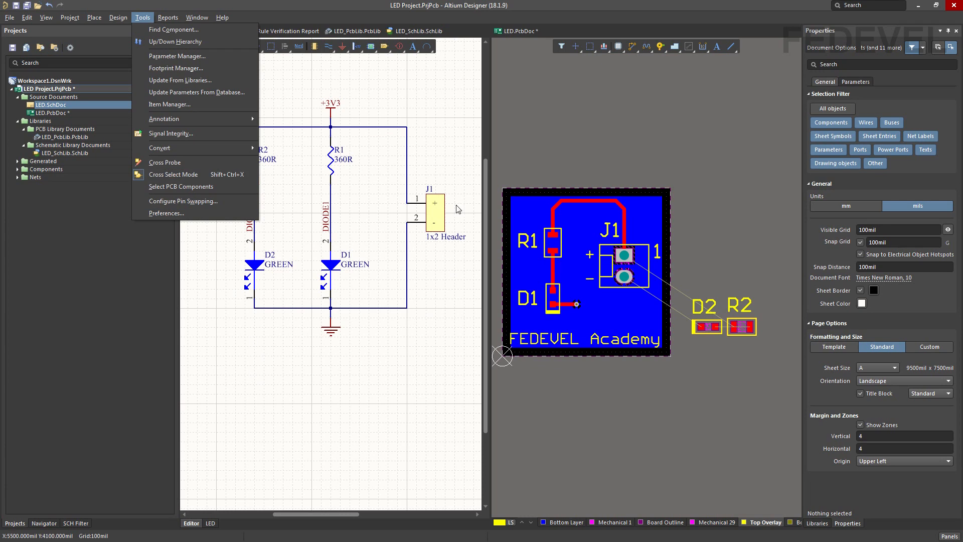
{"action": "left_click", "coordinate": [374, 384]}
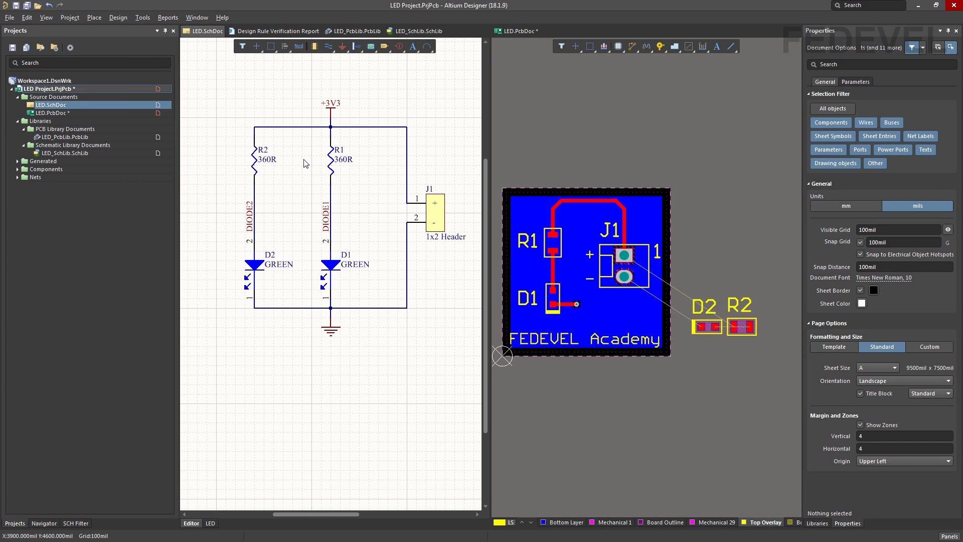
Step: Check cross-selection between schematic and PCB by selecting R2, D2, a pad of R2 and J1, and clear the selection
{"action": "left_click", "coordinate": [255, 161]}
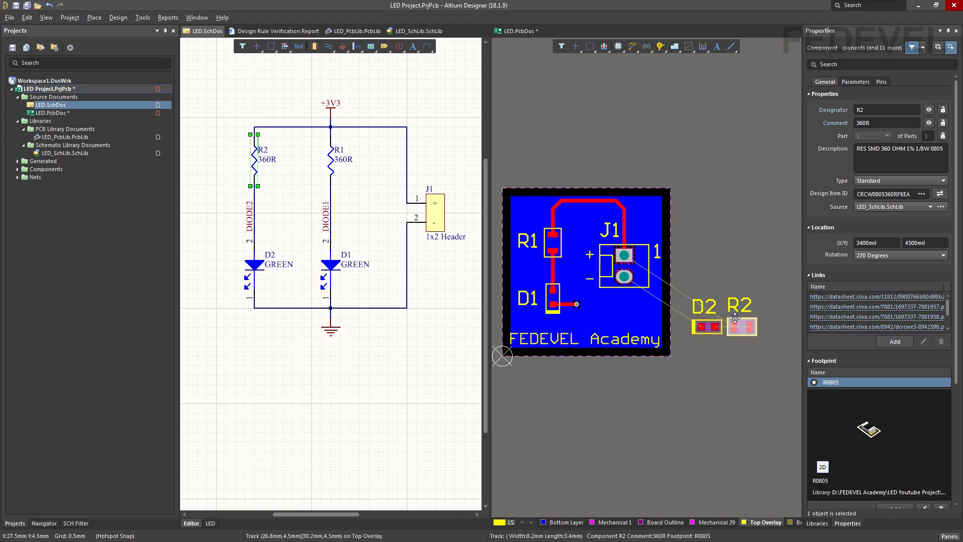
{"action": "left_click", "coordinate": [709, 328]}
{"action": "left_click", "coordinate": [708, 327]}
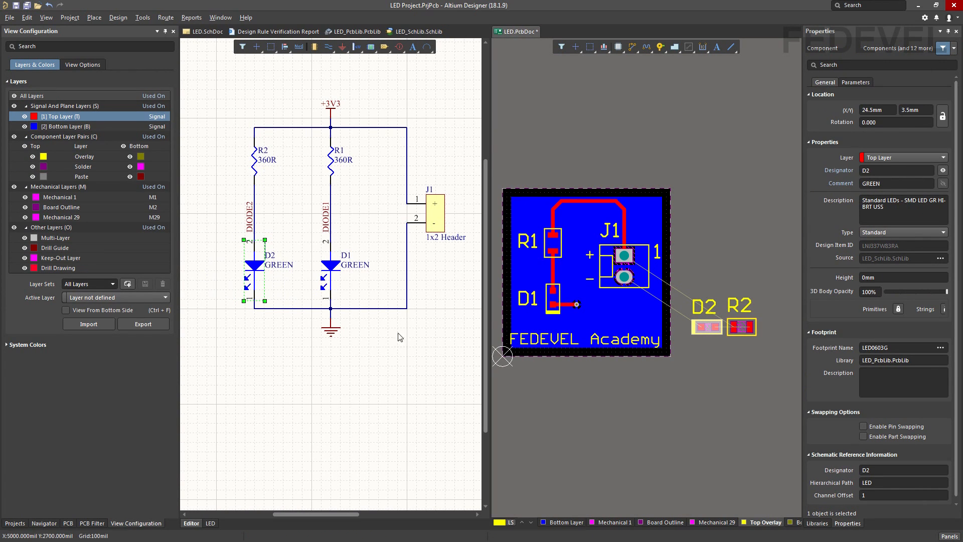
{"action": "double_click", "coordinate": [750, 327]}
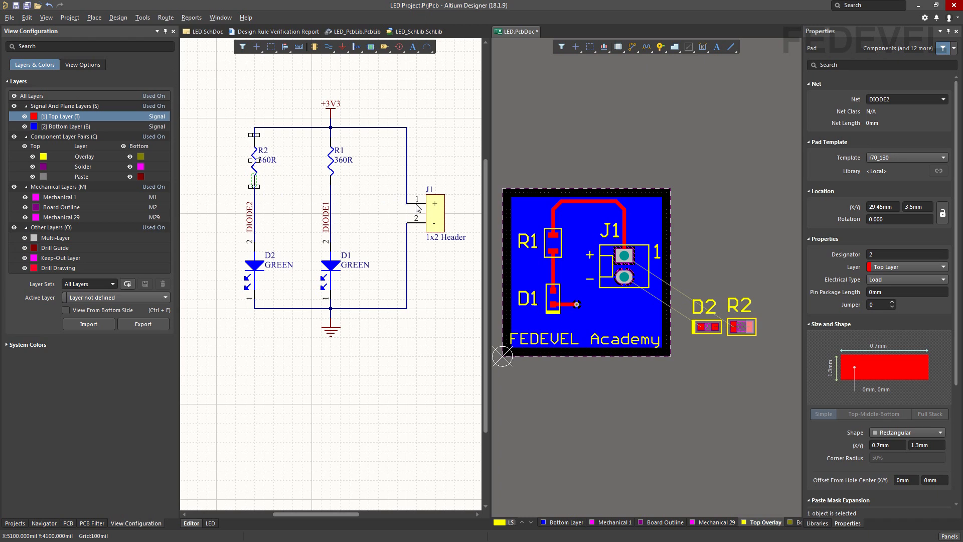
{"action": "double_click", "coordinate": [418, 218]}
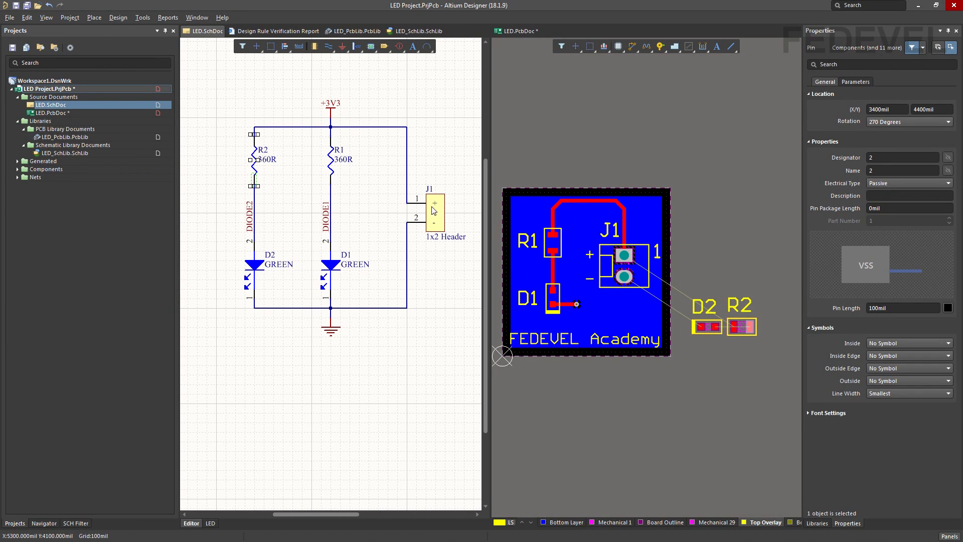
{"action": "left_click", "coordinate": [434, 212]}
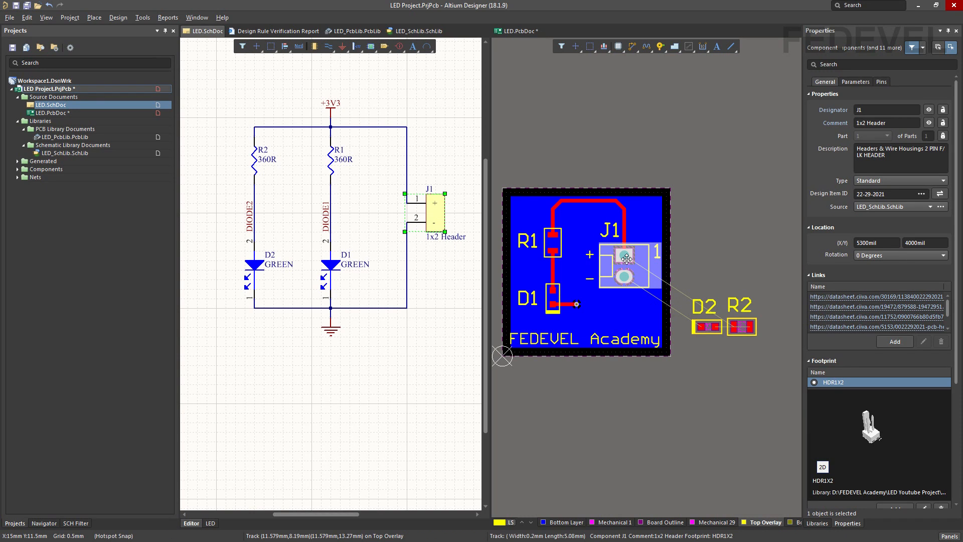
{"action": "left_click", "coordinate": [419, 391]}
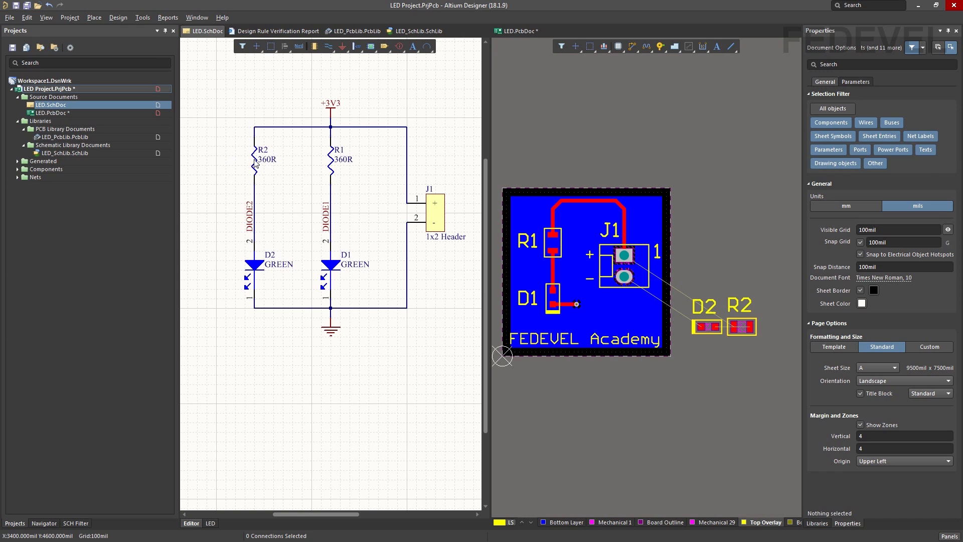
Step: Select R2 and D2 in the schematic and reposition them on the board, with R2 above J1 and D2 below it
{"action": "mouse_move", "coordinate": [255, 163]}
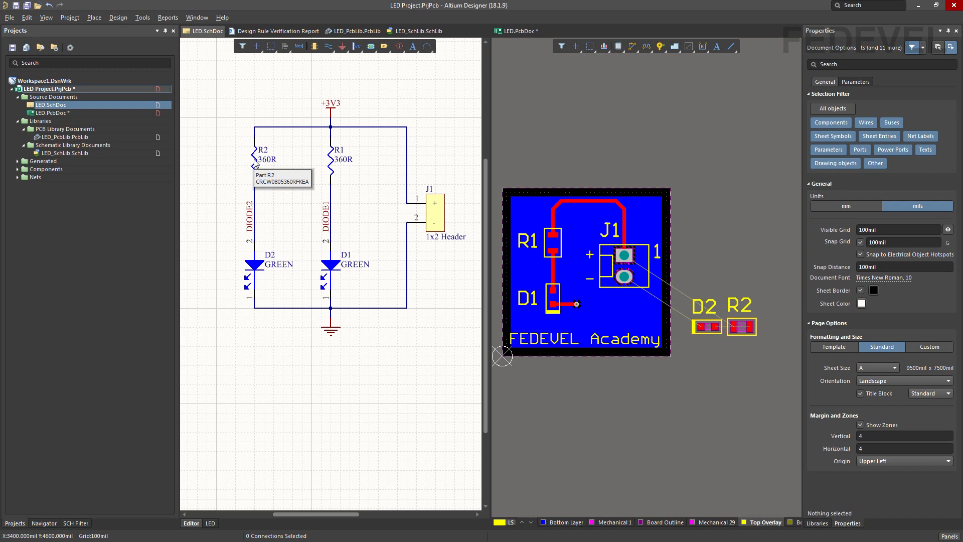
{"action": "left_click", "coordinate": [255, 163]}
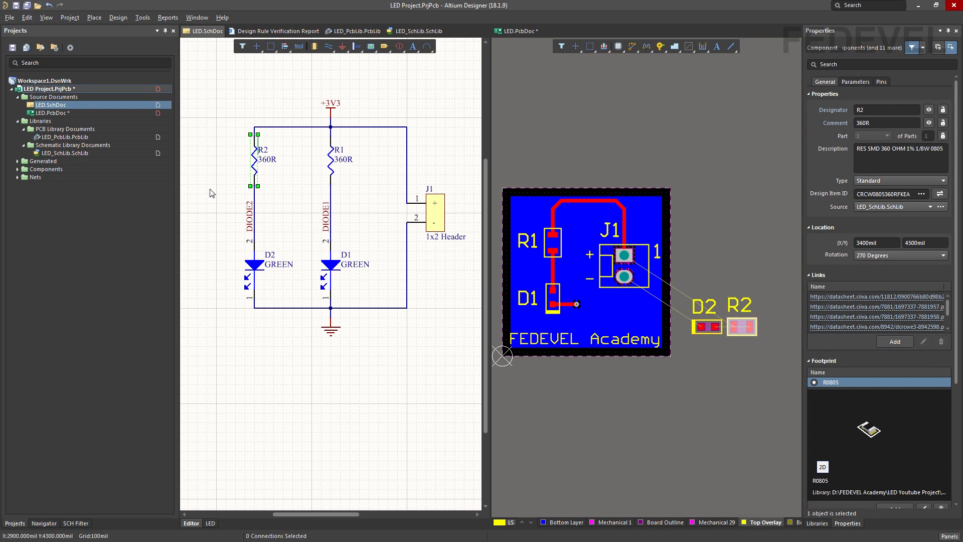
{"action": "left_click", "coordinate": [255, 266], "text": "shift"}
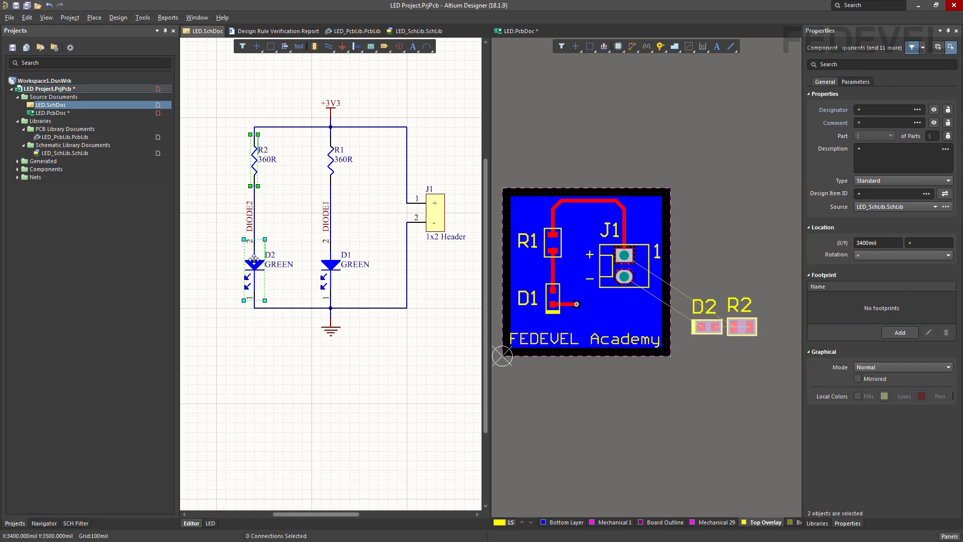
{"action": "left_click", "coordinate": [617, 108]}
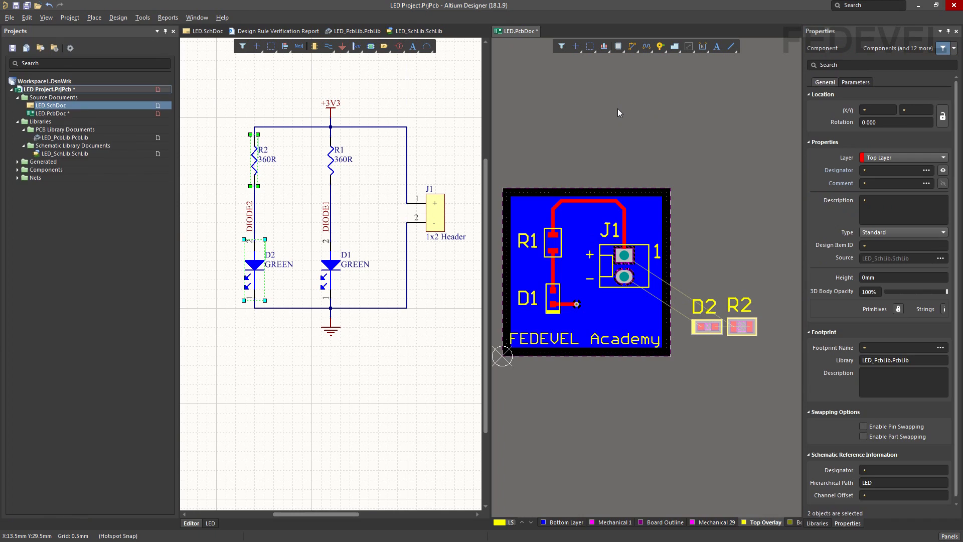
{"action": "left_click", "coordinate": [143, 19]}
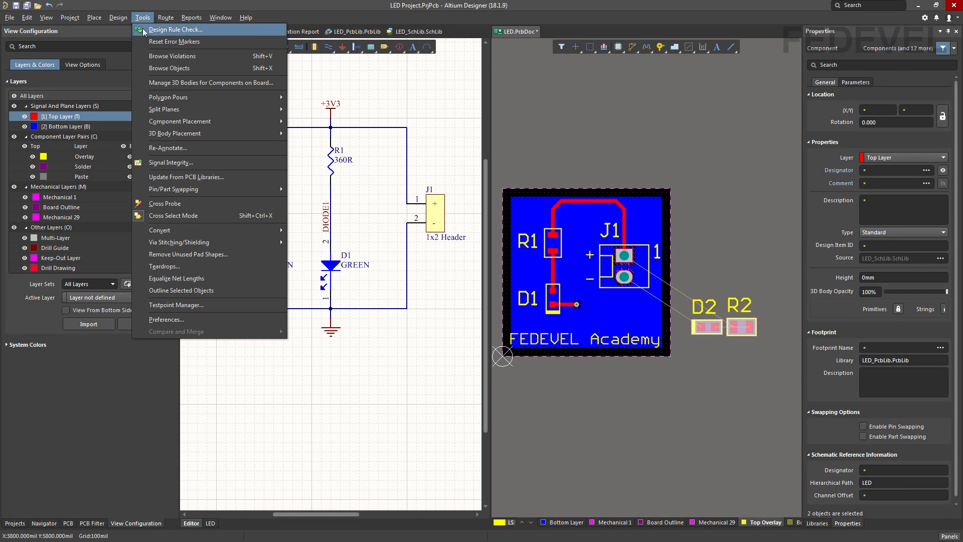
{"action": "mouse_move", "coordinate": [162, 124]}
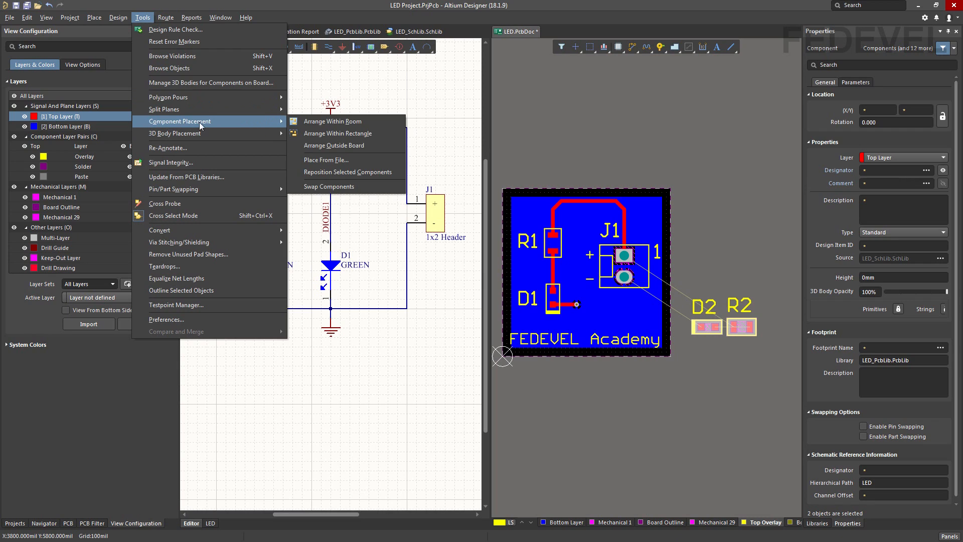
{"action": "left_click", "coordinate": [356, 170]}
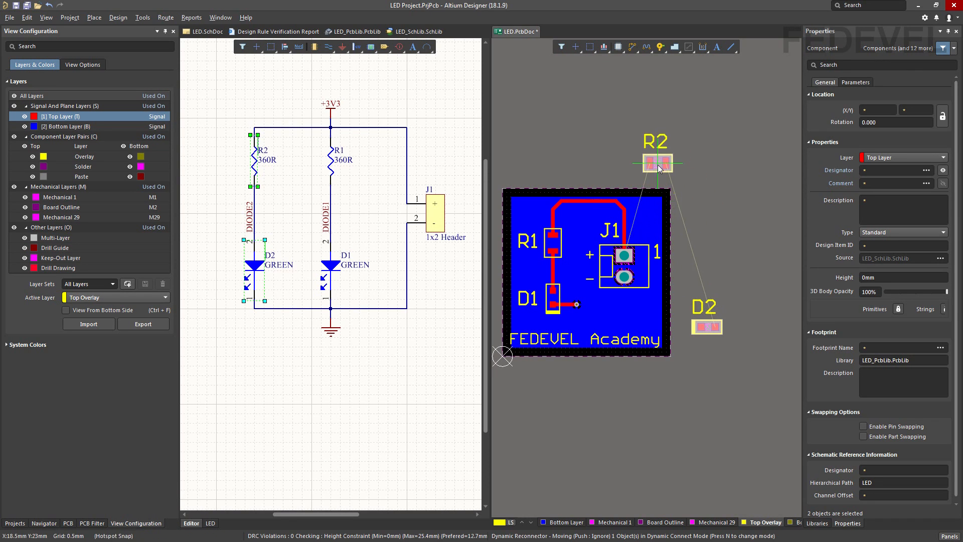
{"action": "left_click", "coordinate": [645, 224]}
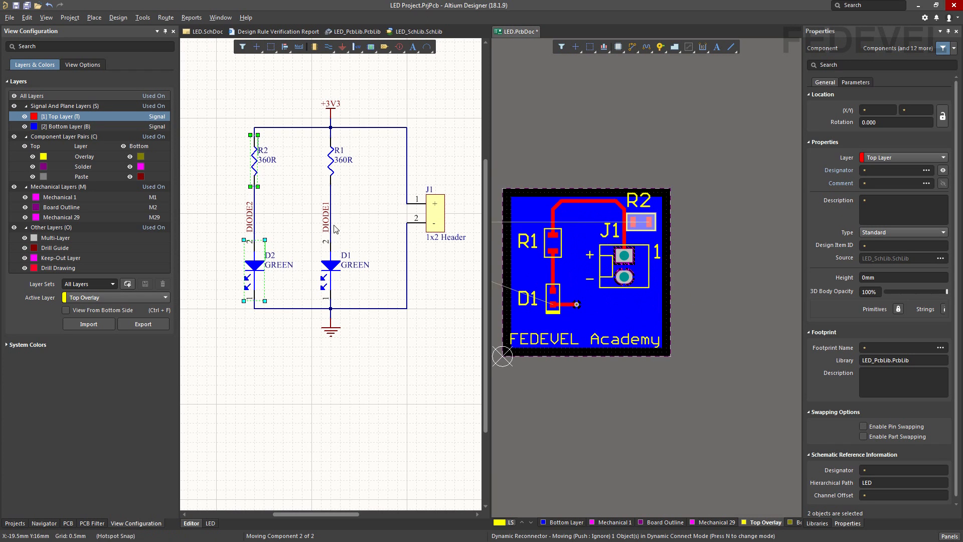
{"action": "left_click", "coordinate": [641, 320]}
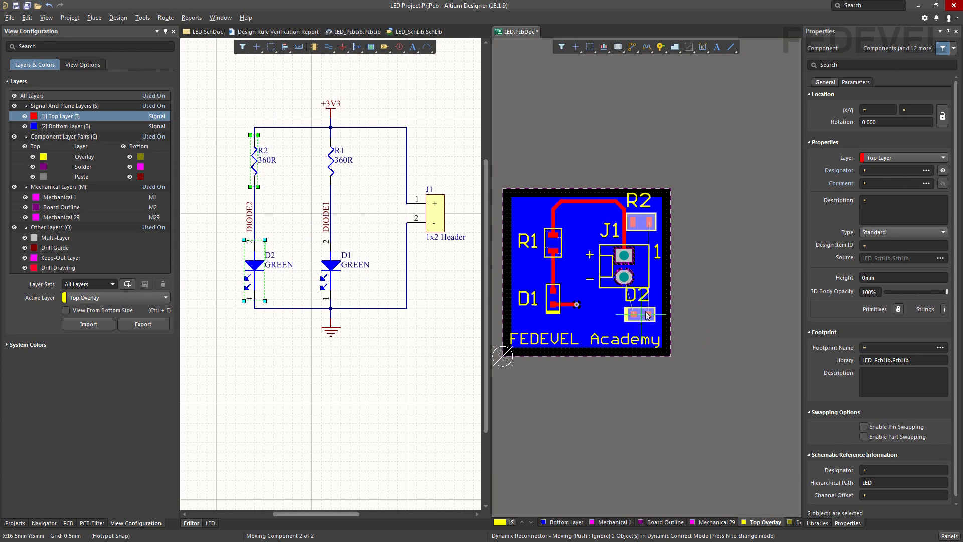
{"action": "left_click", "coordinate": [713, 274]}
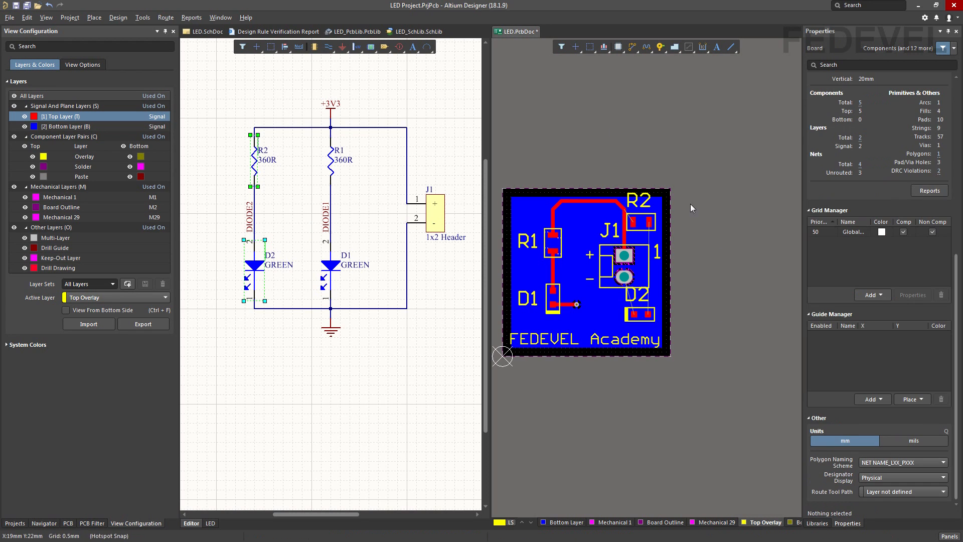
Step: Undo the repositioning of R2 and D2 on the board, along with D2's earlier small move
{"action": "left_click", "coordinate": [51, 5]}
{"action": "left_click", "coordinate": [50, 5]}
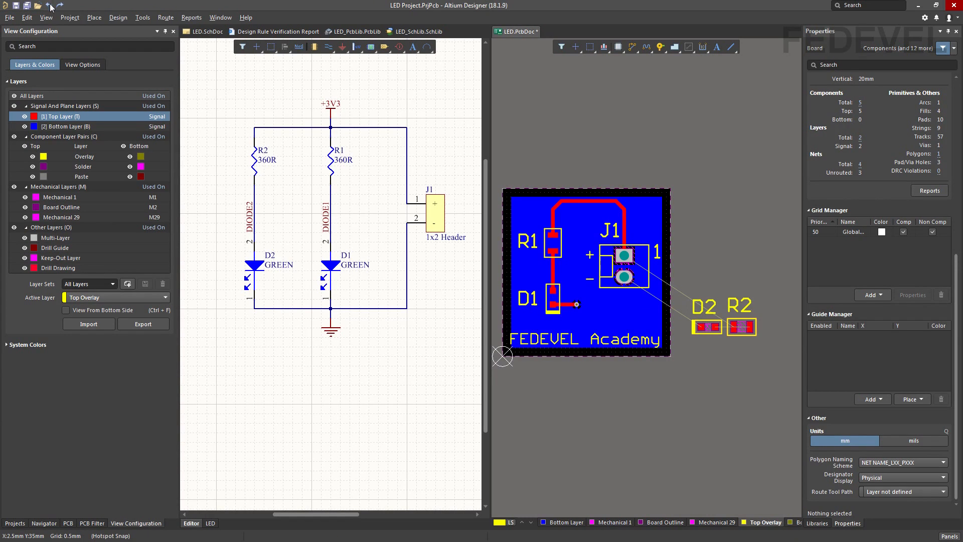
Step: Fit the circuit to the schematic view and the board outline to the PCB view
{"action": "left_click", "coordinate": [312, 93]}
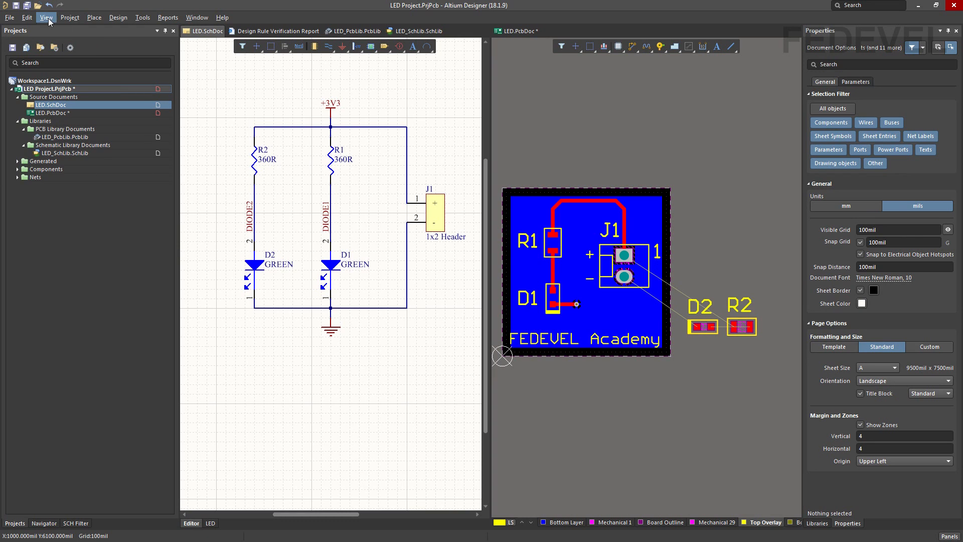
{"action": "left_click", "coordinate": [47, 19]}
{"action": "left_click", "coordinate": [71, 29]}
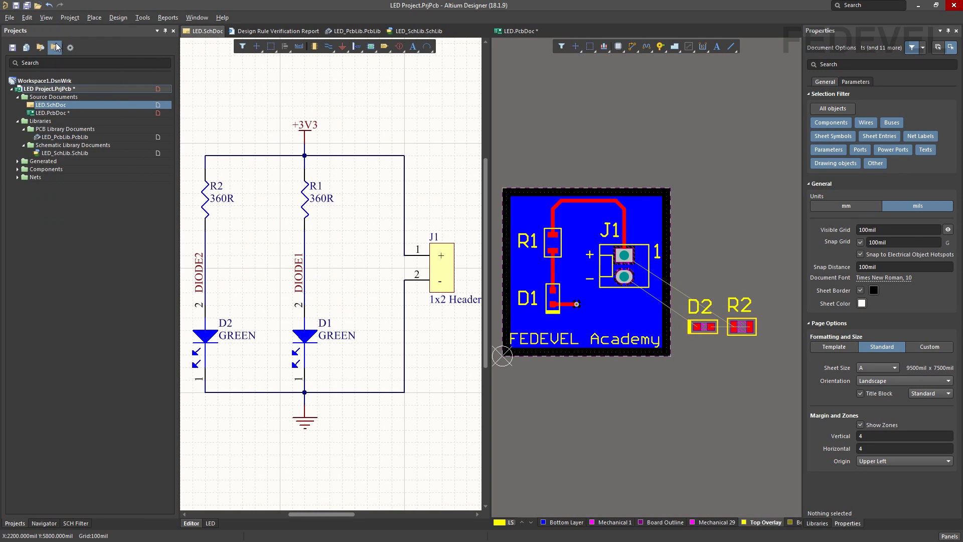
{"action": "key", "text": "ctrl+Tab"}
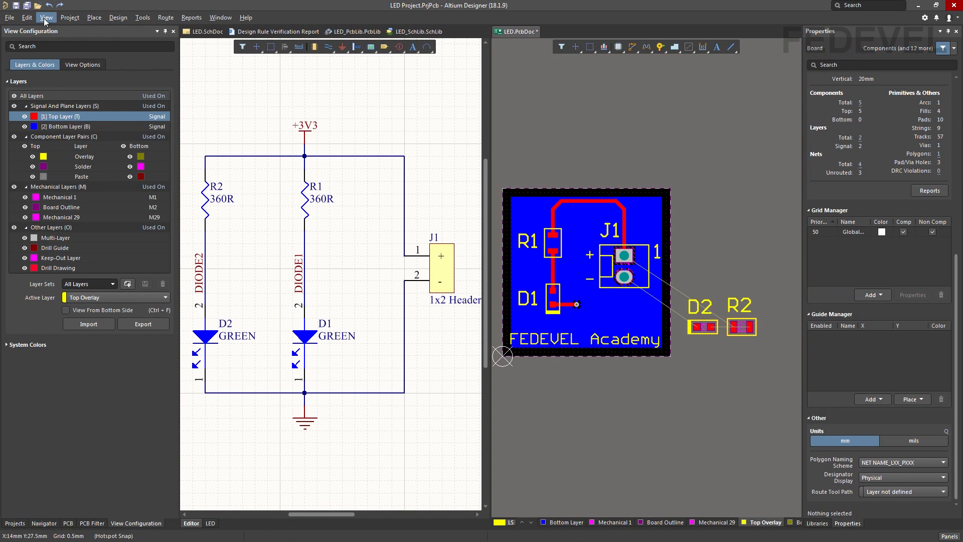
{"action": "left_click", "coordinate": [43, 18]}
{"action": "left_click", "coordinate": [65, 80]}
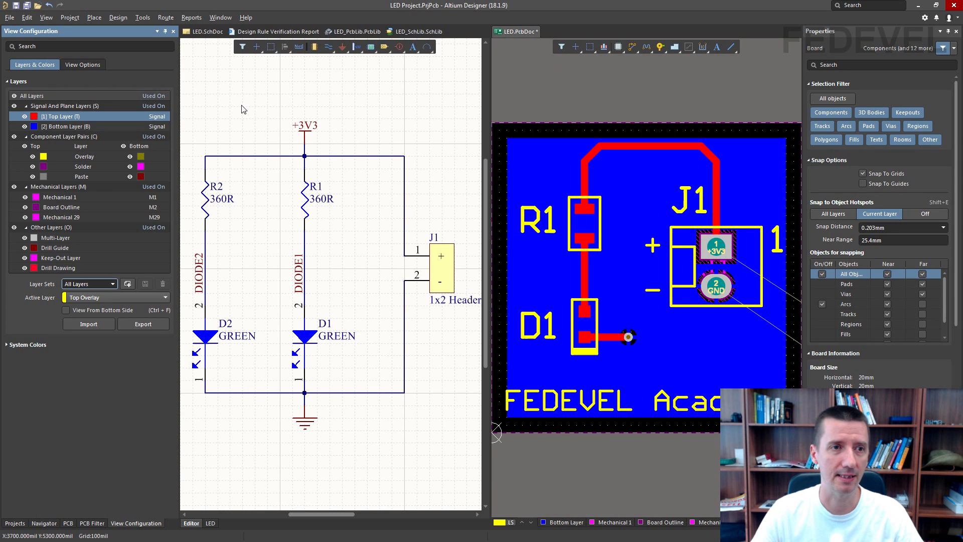
Step: Cross probe pin 1 of header J1 from the schematic to its pad on the PCB, and end the command
{"action": "left_click", "coordinate": [365, 104]}
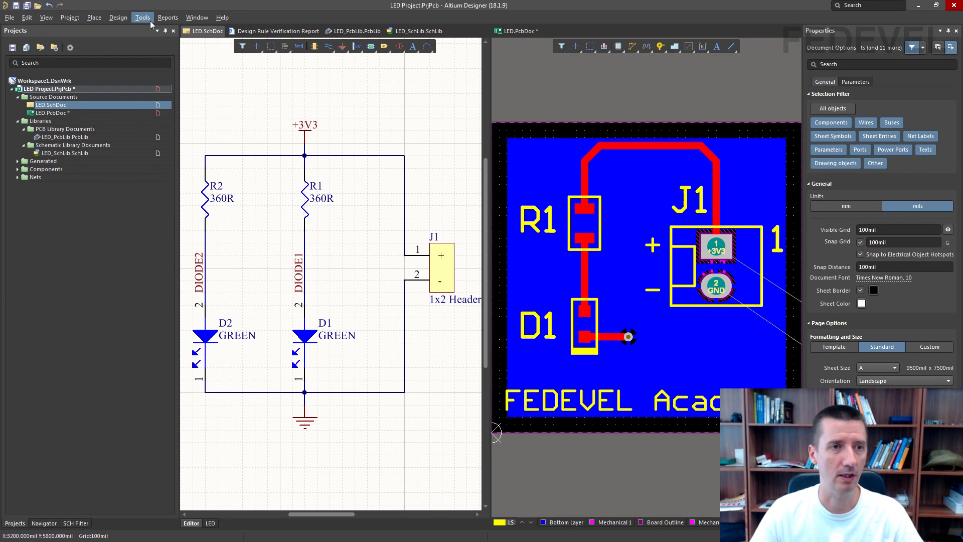
{"action": "left_click", "coordinate": [146, 18]}
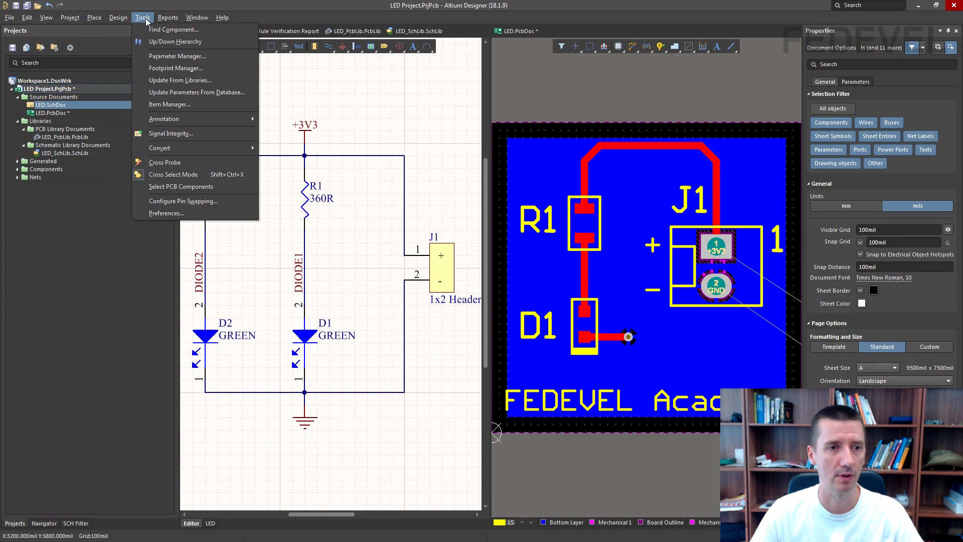
{"action": "left_click", "coordinate": [200, 164]}
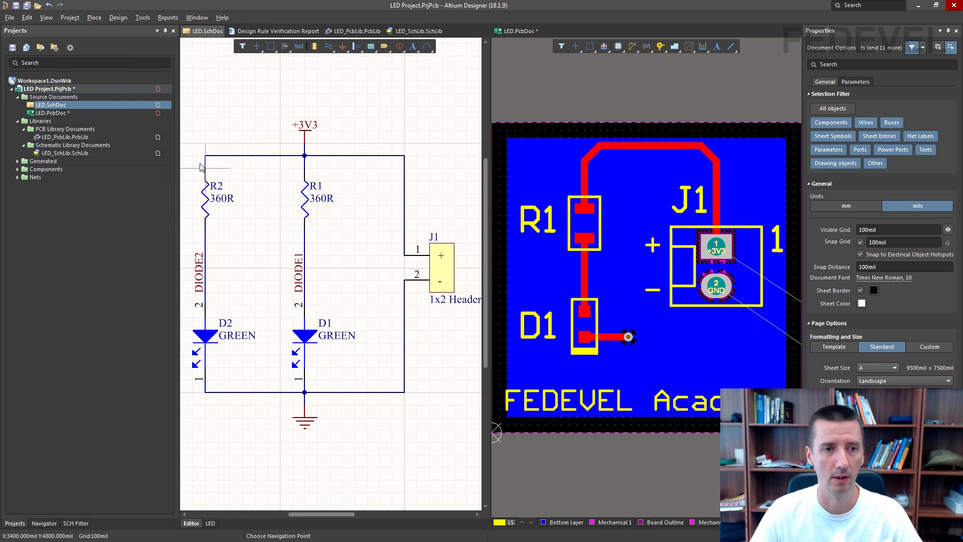
{"action": "left_click", "coordinate": [420, 255]}
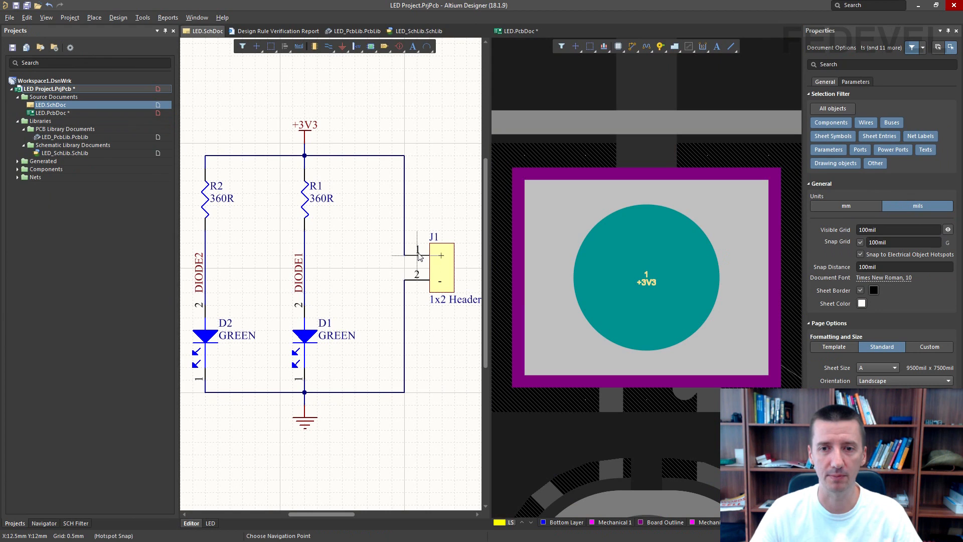
{"action": "right_click", "coordinate": [367, 114]}
{"action": "right_click", "coordinate": [346, 106]}
Step: Clear the highlight mask left on the PCB by cross probing header J1's pin 1
{"action": "left_click", "coordinate": [658, 92]}
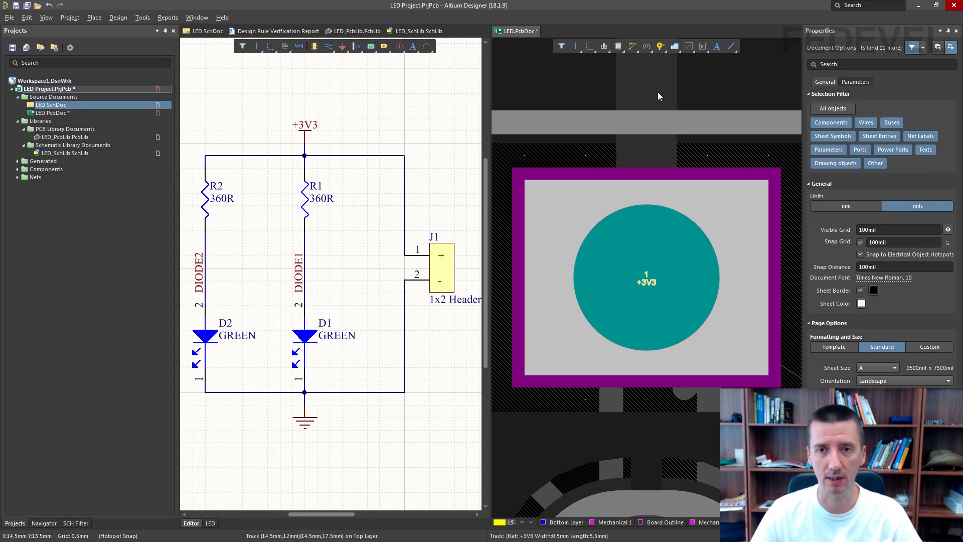
{"action": "scroll", "coordinate": [644, 113], "scroll_direction": "down", "scroll_amount": 5, "text": "ctrl"}
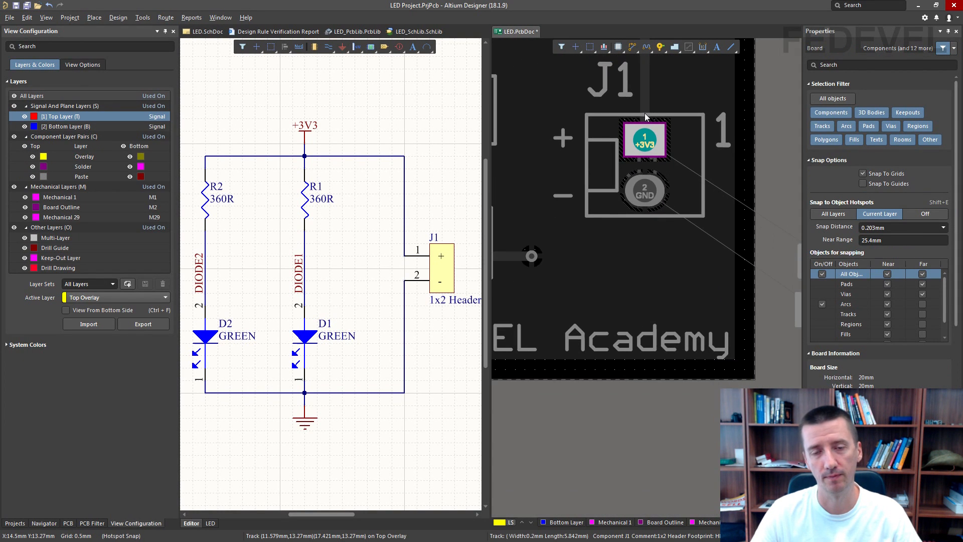
{"action": "scroll", "coordinate": [642, 145], "scroll_direction": "down", "scroll_amount": 4, "text": "ctrl"}
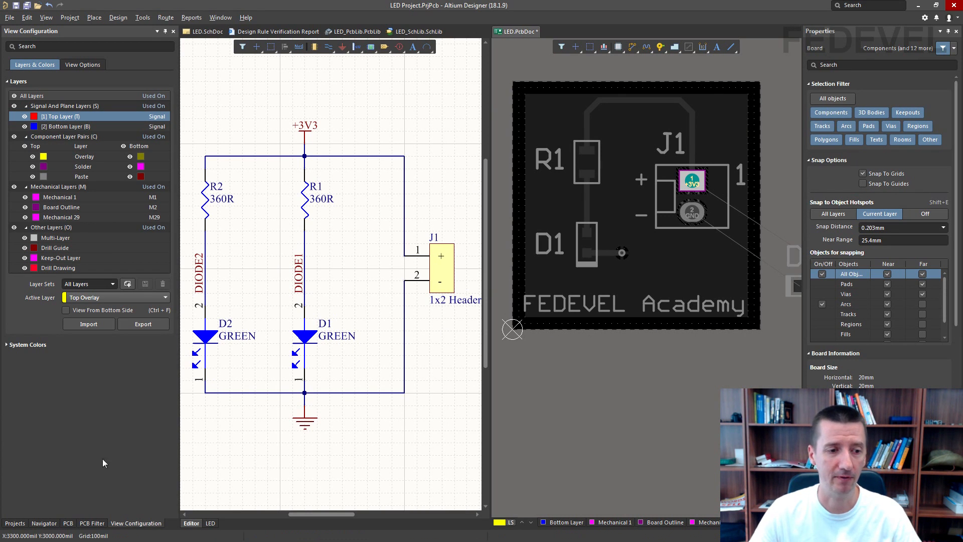
{"action": "left_click", "coordinate": [68, 523]}
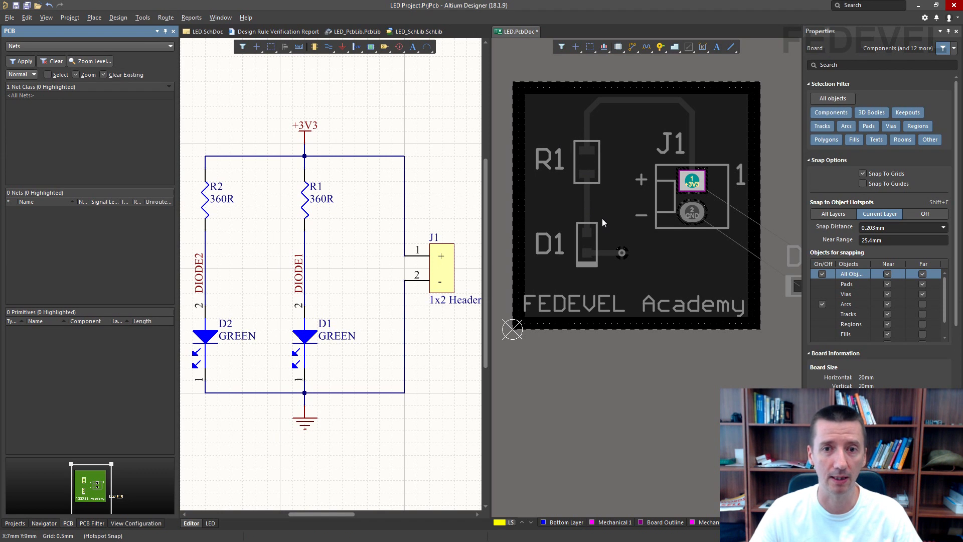
{"action": "left_click", "coordinate": [51, 61]}
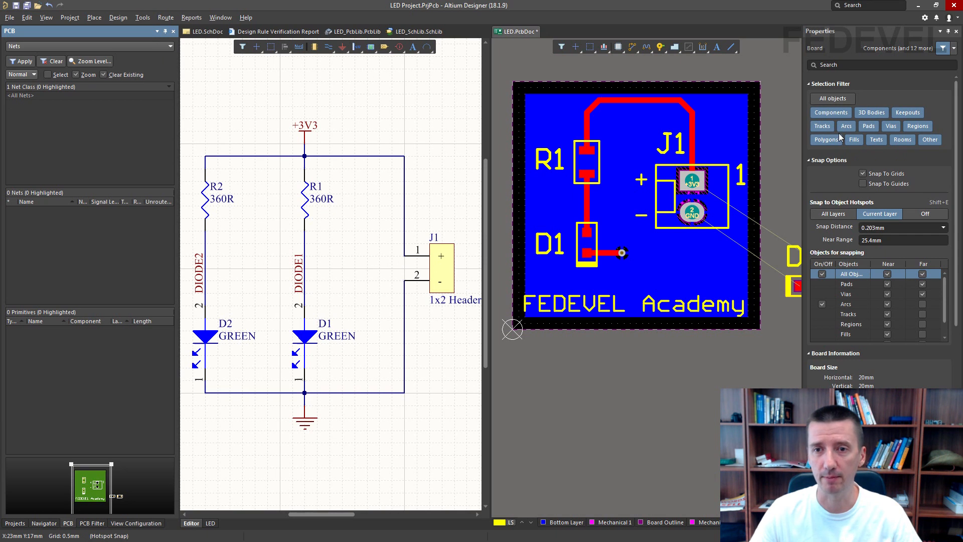
Step: Restrict the PCB selection filter to tracks only and test selecting objects on the board
{"action": "left_click_drag", "start_coordinate": [682, 197], "coordinate": [699, 265]}
{"action": "key", "text": "Escape"}
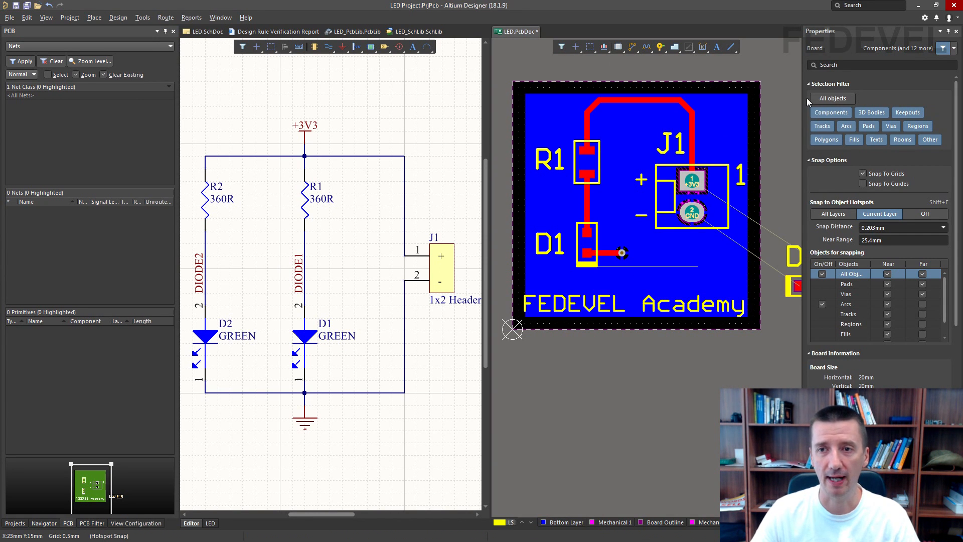
{"action": "left_click", "coordinate": [829, 98]}
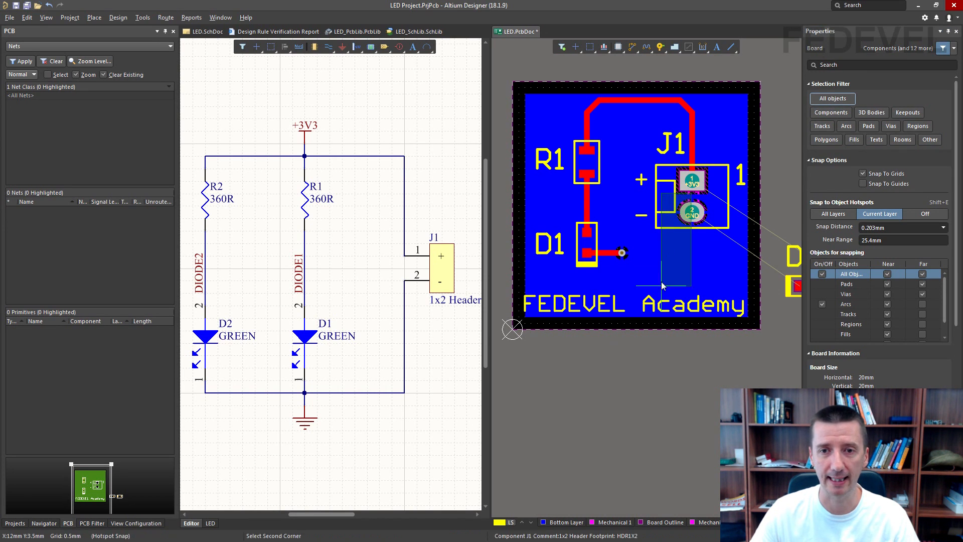
{"action": "left_click", "coordinate": [823, 126]}
{"action": "mouse_move", "coordinate": [645, 99]}
{"action": "left_mouse_down"}
{"action": "mouse_move", "coordinate": [648, 79]}
{"action": "mouse_move", "coordinate": [646, 107]}
{"action": "mouse_move", "coordinate": [647, 99]}
{"action": "left_mouse_up"}
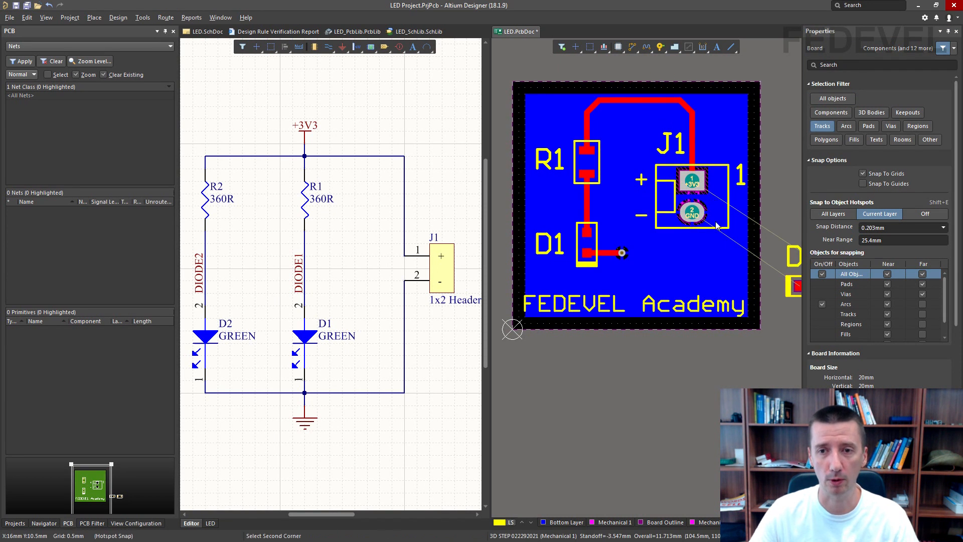
{"action": "left_click_drag", "start_coordinate": [551, 243], "coordinate": [541, 281]}
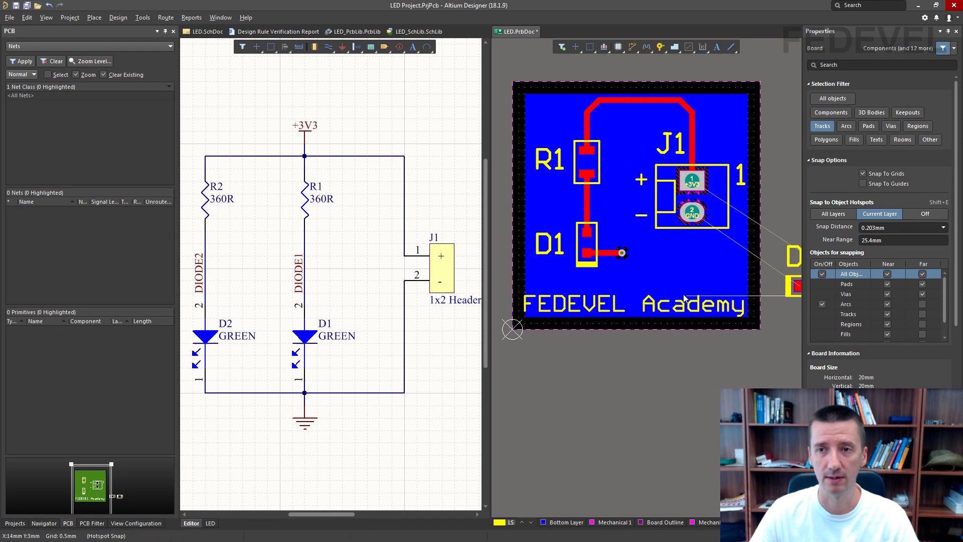
Step: Restrict the PCB selection filter to vias only and try moving the via beside D1
{"action": "left_click", "coordinate": [824, 130]}
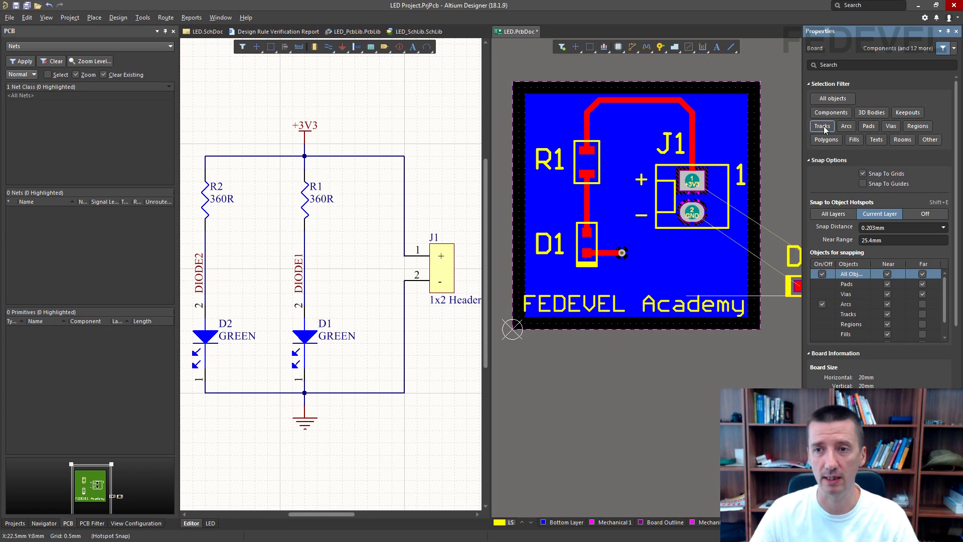
{"action": "left_click", "coordinate": [890, 126]}
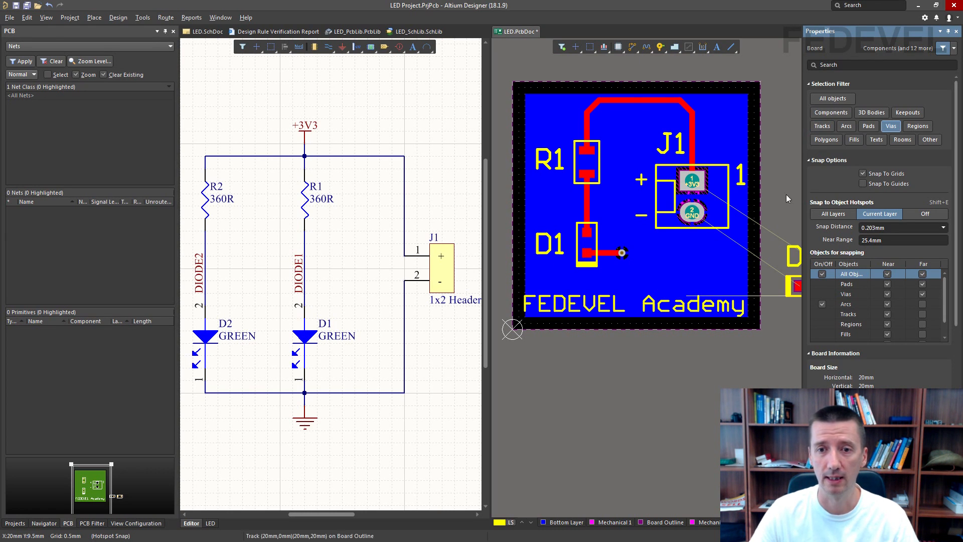
{"action": "left_click_drag", "start_coordinate": [622, 252], "coordinate": [709, 294]}
{"action": "key", "text": "Escape"}
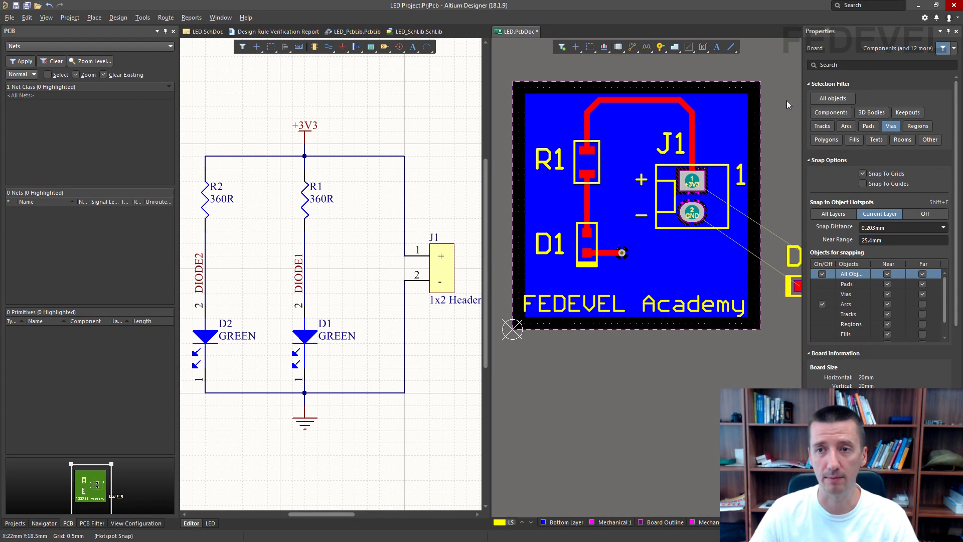
Step: Re-enable all object types in the PCB selection filter and fit the board to the view
{"action": "left_click", "coordinate": [831, 98]}
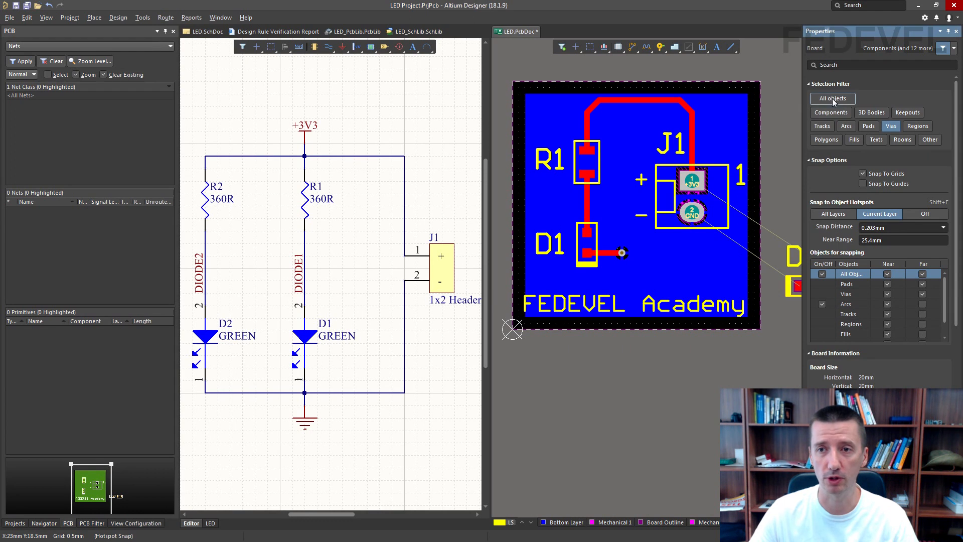
{"action": "left_click", "coordinate": [53, 60]}
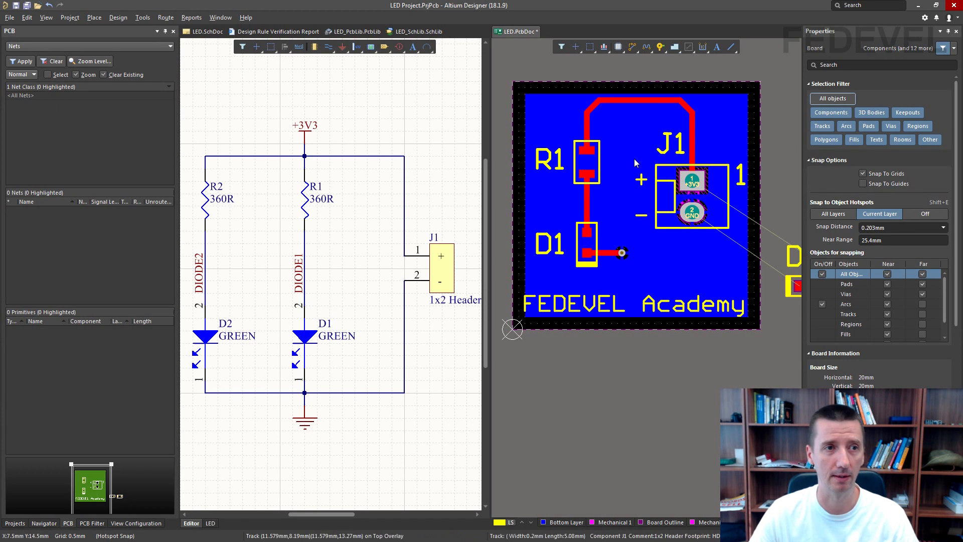
{"action": "left_click", "coordinate": [45, 17]}
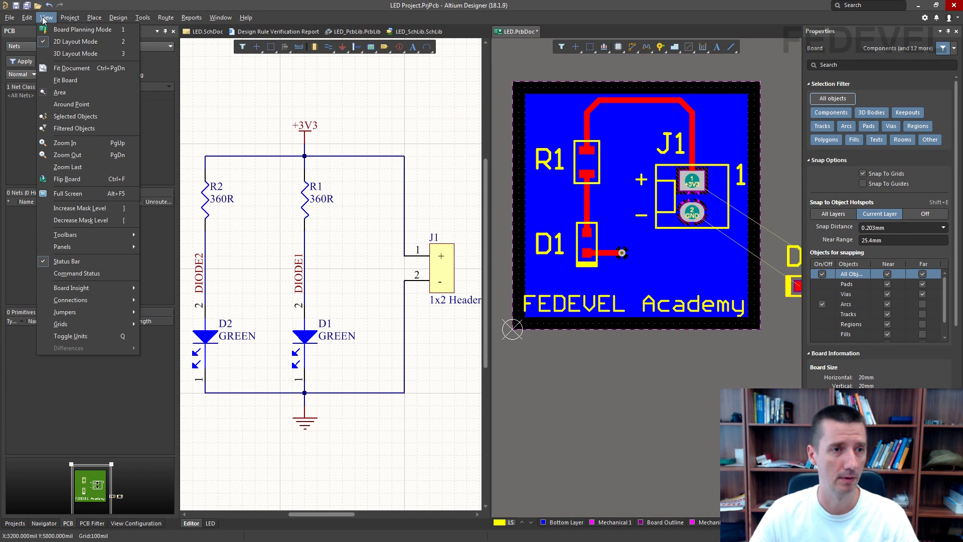
{"action": "left_click", "coordinate": [65, 80]}
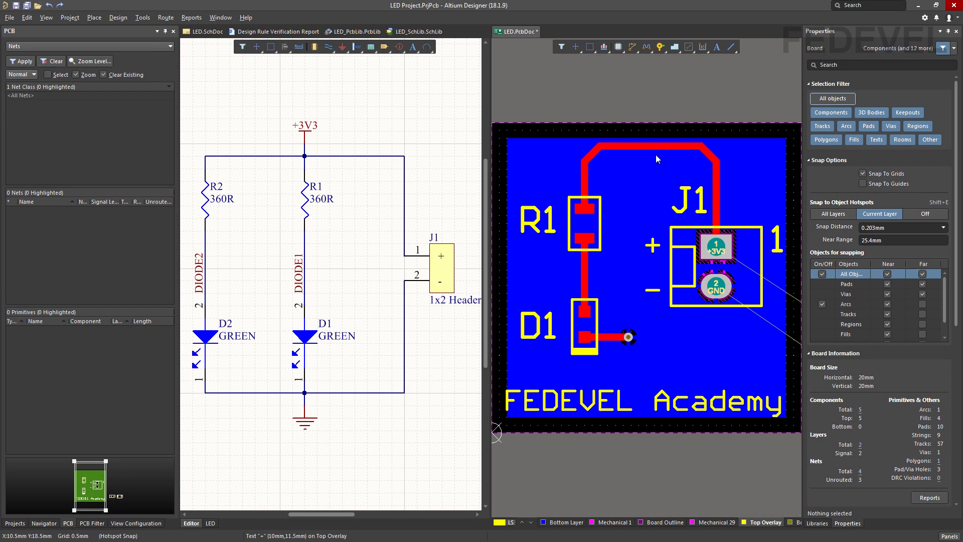
Step: Limit the selection filter to tracks and vias, and delete all of the board's routing
{"action": "left_click", "coordinate": [837, 98]}
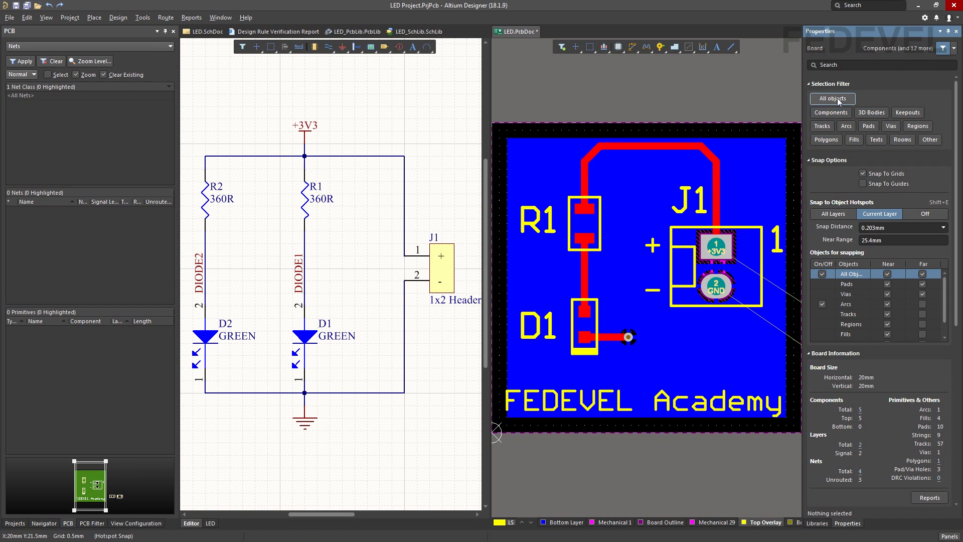
{"action": "left_click", "coordinate": [822, 126]}
{"action": "left_click", "coordinate": [892, 126]}
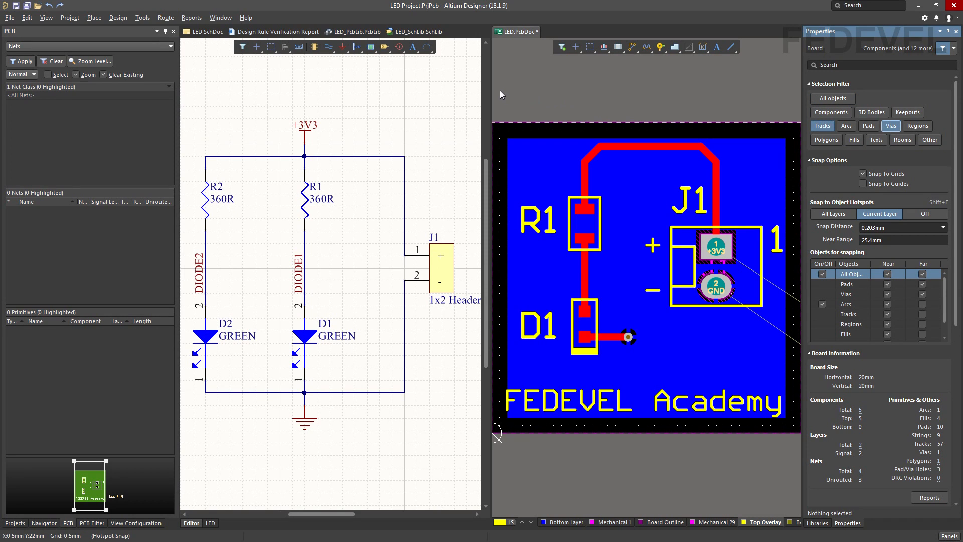
{"action": "left_click_drag", "start_coordinate": [497, 88], "coordinate": [791, 451]}
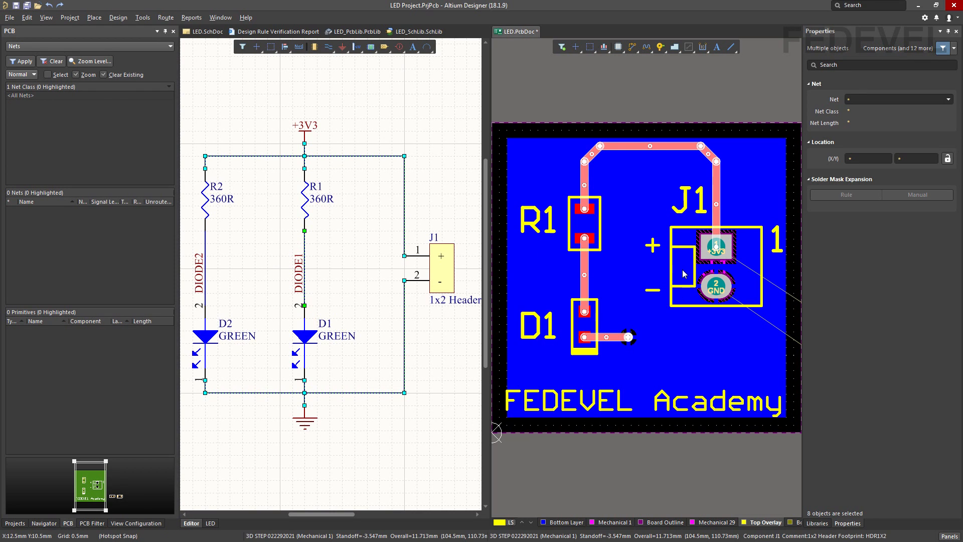
{"action": "key", "text": "Delete"}
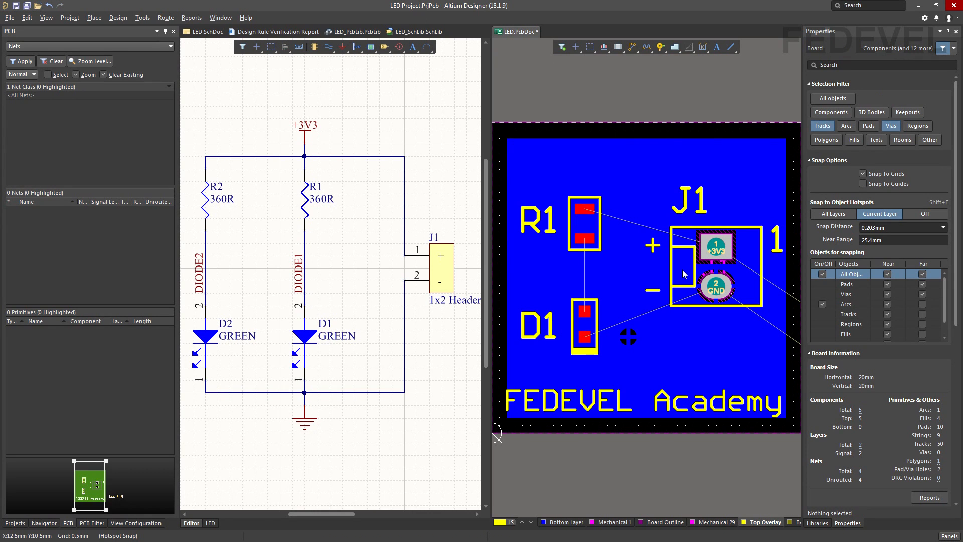
Step: Undo the deletion of the routing and re-enable all object types in the selection filter
{"action": "left_click", "coordinate": [49, 6]}
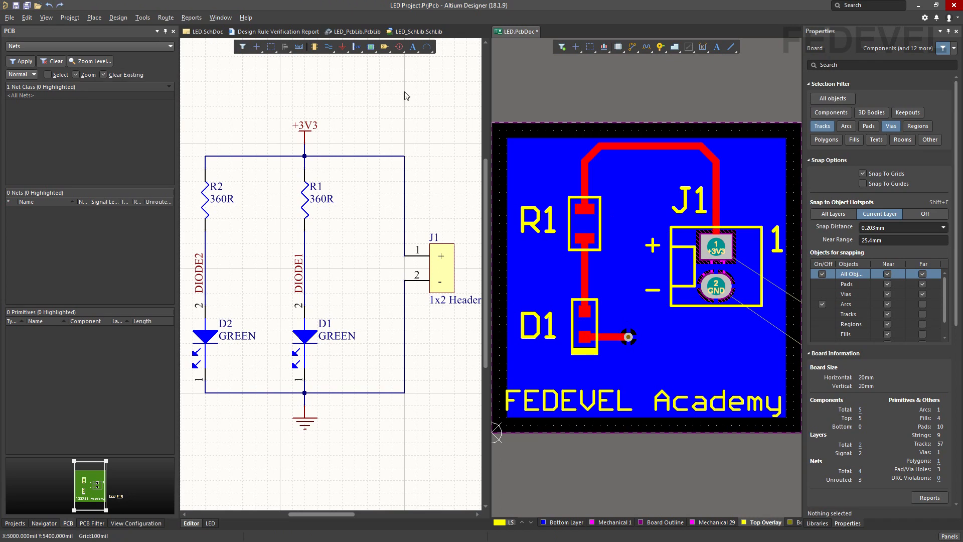
{"action": "left_click", "coordinate": [835, 98]}
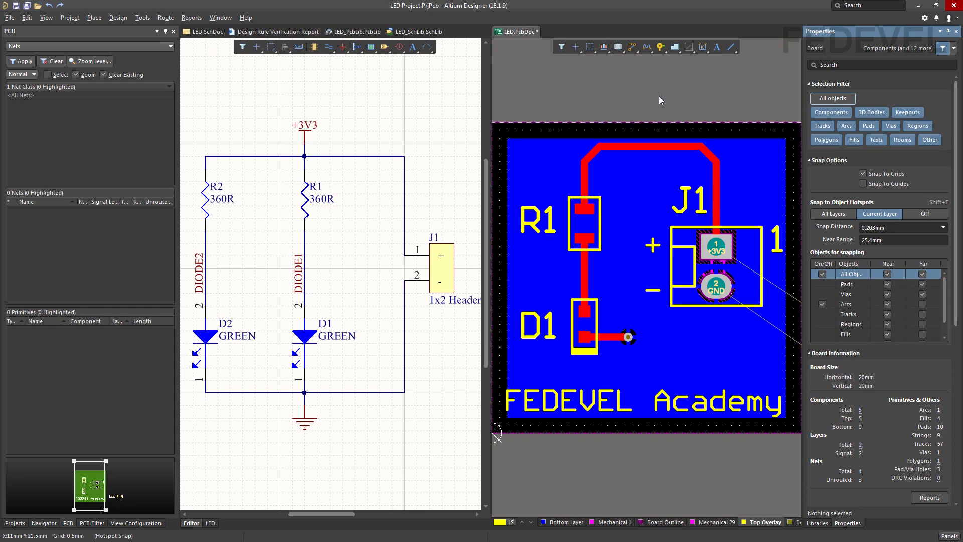
{"action": "left_click", "coordinate": [21, 95]}
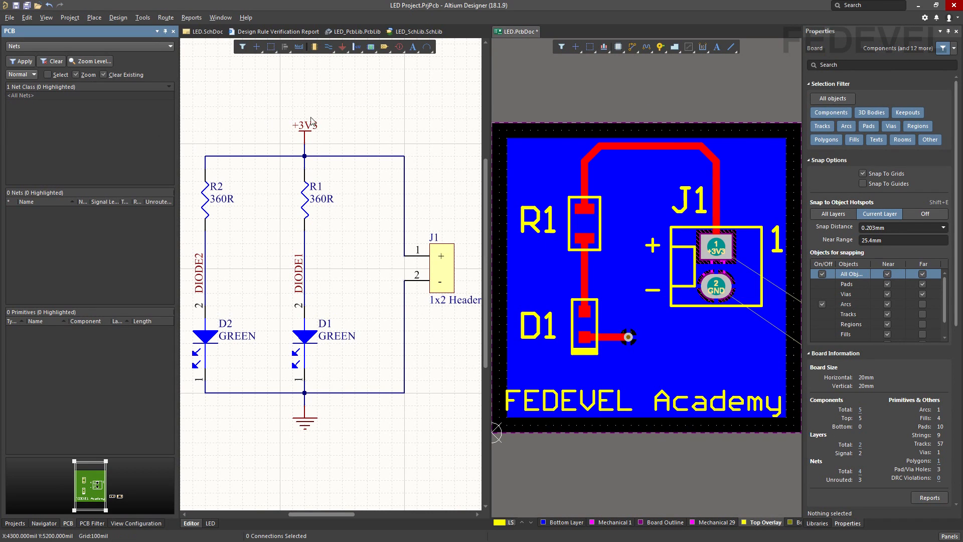
Step: Cross probe the +3V3 wire from the schematic to its net on the PCB
{"action": "left_click", "coordinate": [396, 118]}
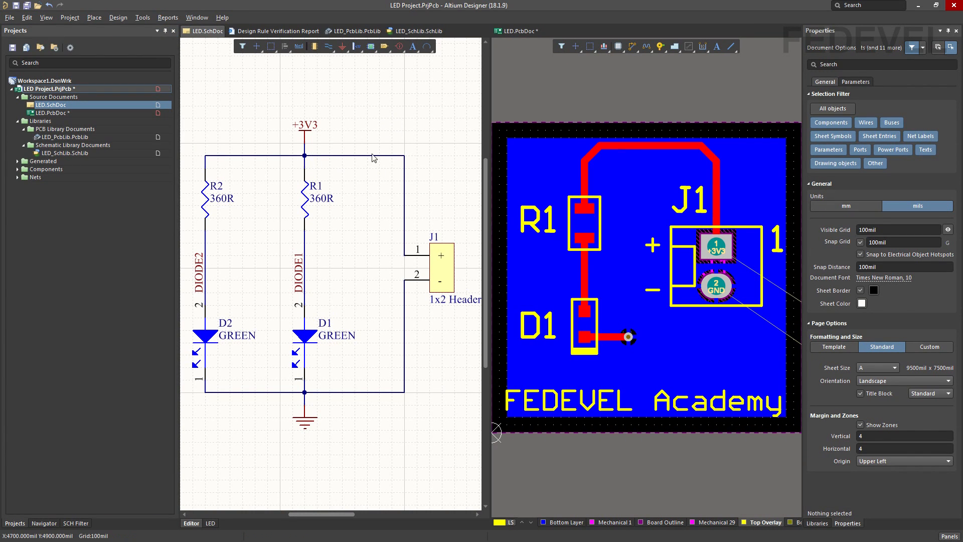
{"action": "left_click", "coordinate": [144, 17]}
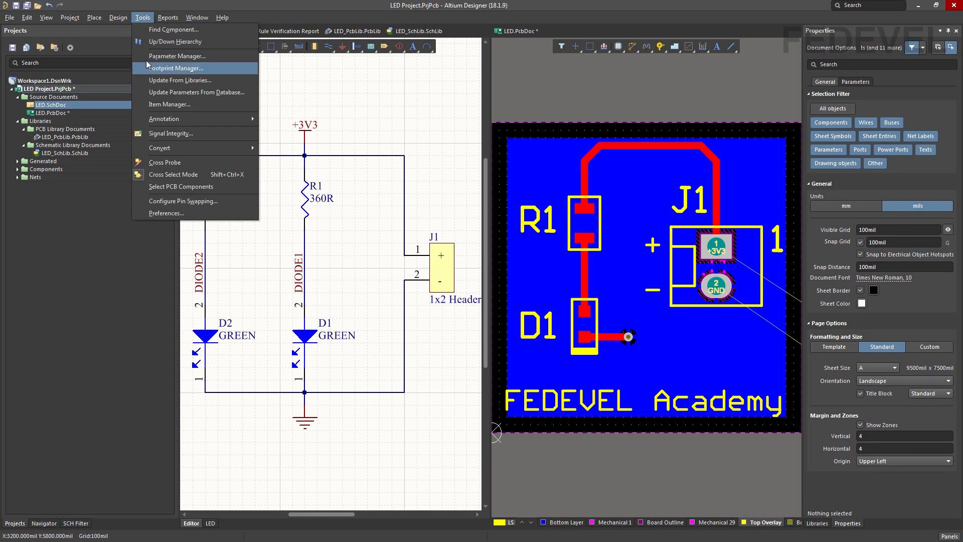
{"action": "left_click", "coordinate": [188, 166]}
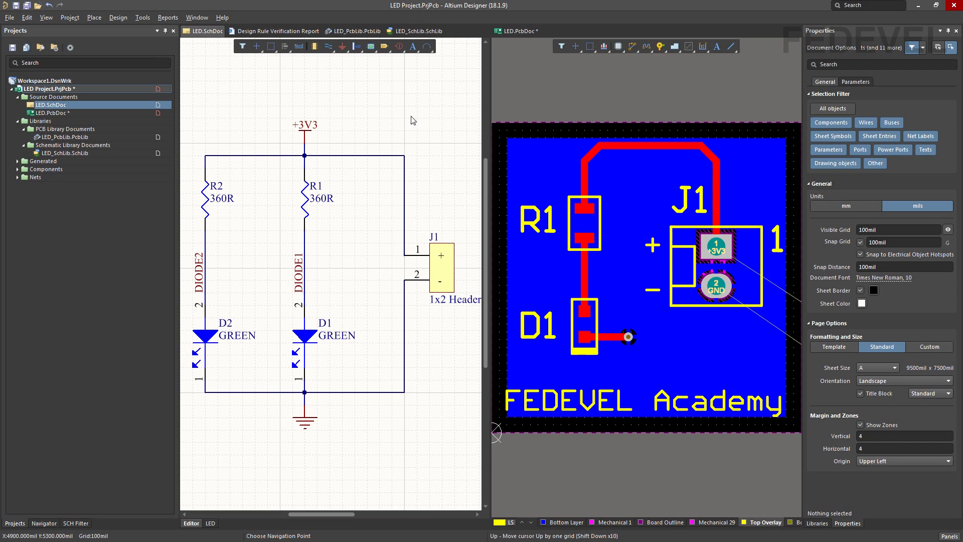
{"action": "left_click", "coordinate": [359, 155]}
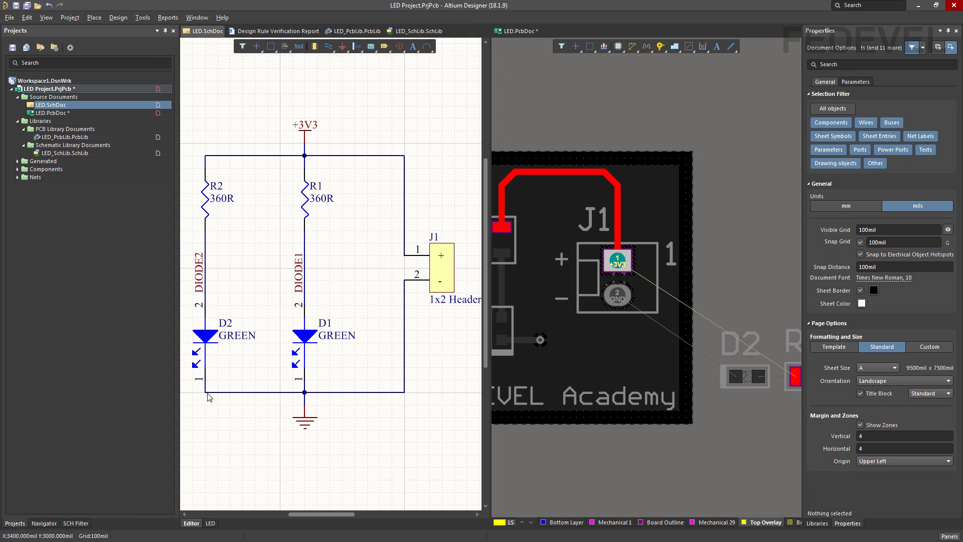
Step: Turn off the Zoom on Objects option in the Navigator
{"action": "left_click", "coordinate": [42, 523]}
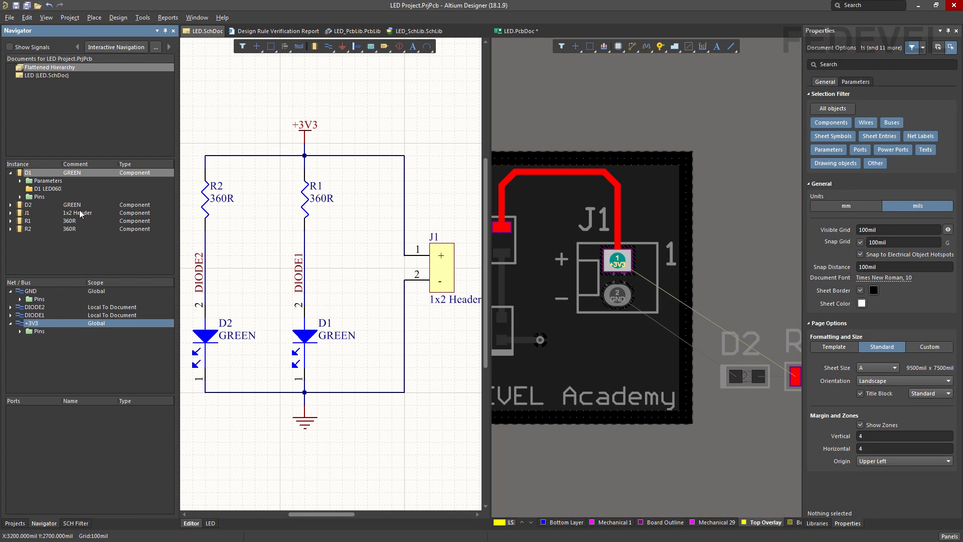
{"action": "right_click", "coordinate": [71, 248]}
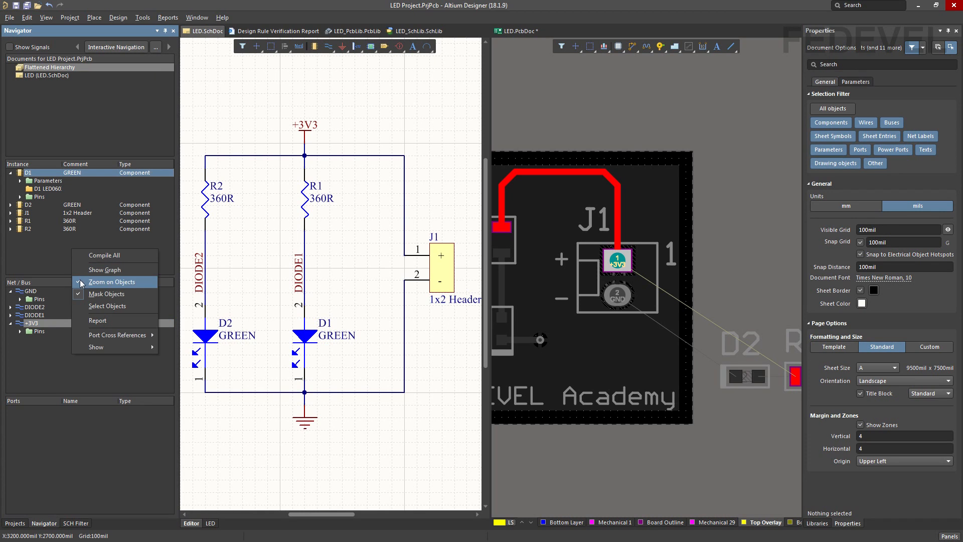
{"action": "left_click", "coordinate": [140, 281]}
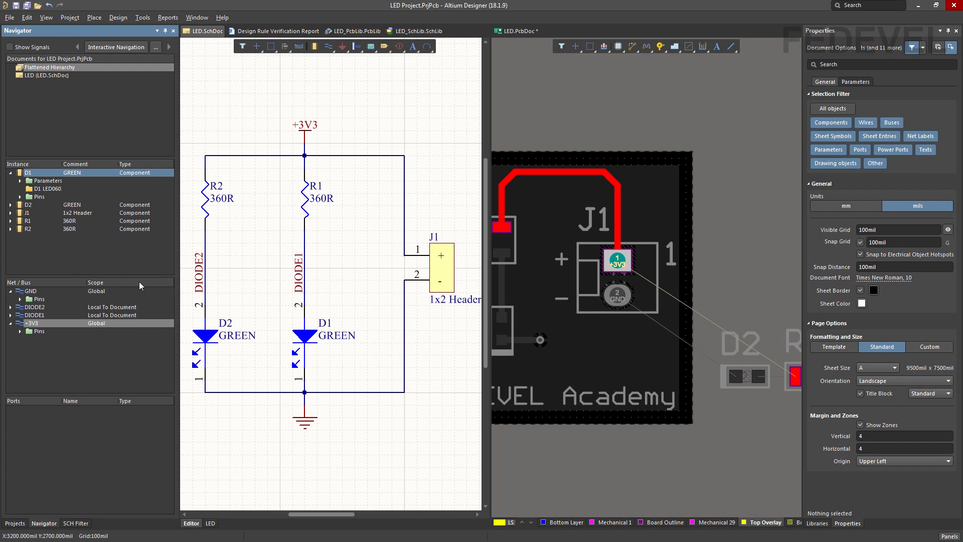
Step: Fit the board to the PCB view, clear the +3V3 net highlighting, and return to the schematic
{"action": "left_click", "coordinate": [640, 103]}
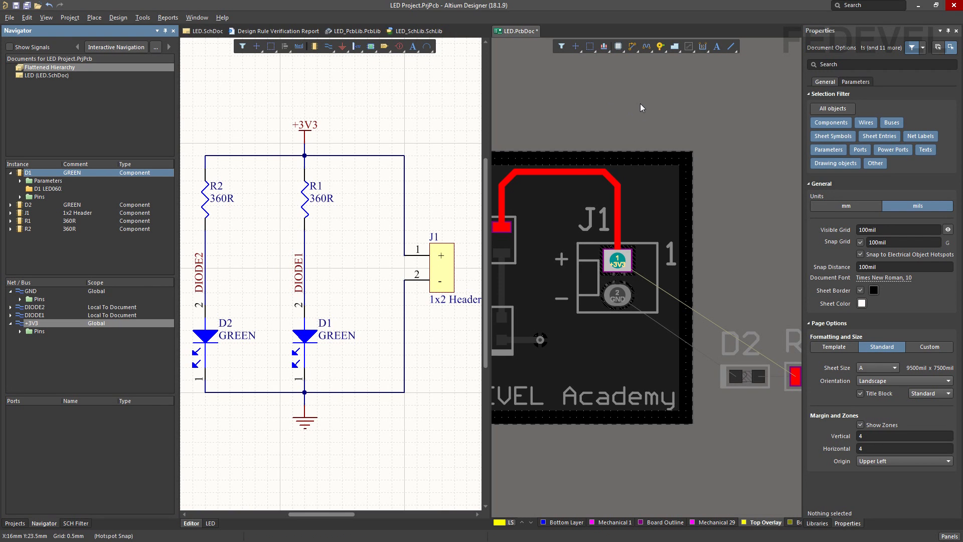
{"action": "left_click", "coordinate": [54, 21]}
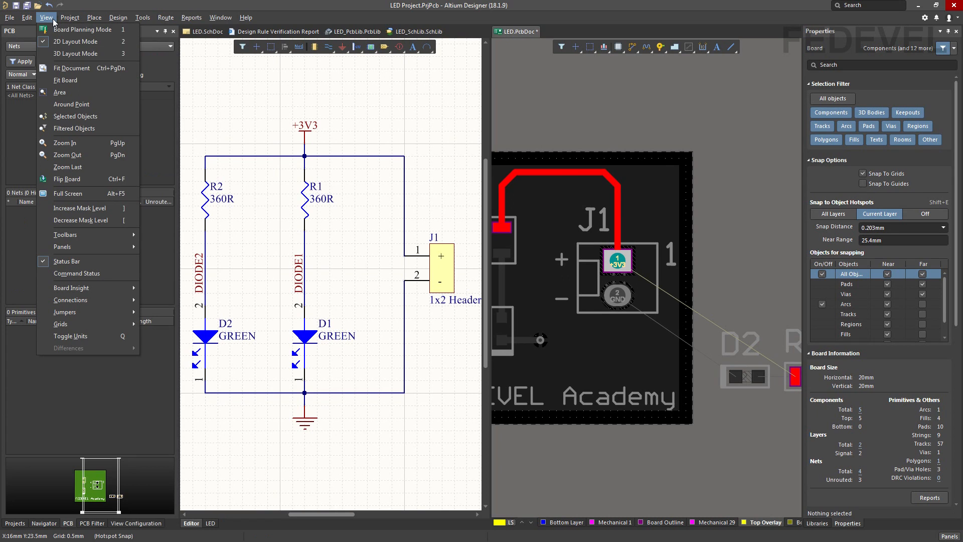
{"action": "left_click", "coordinate": [95, 82]}
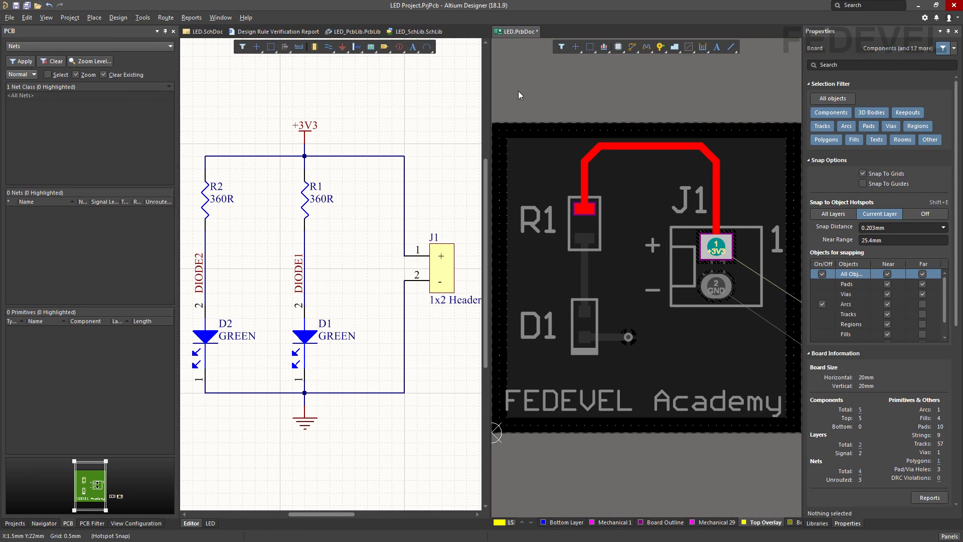
{"action": "left_click", "coordinate": [52, 61]}
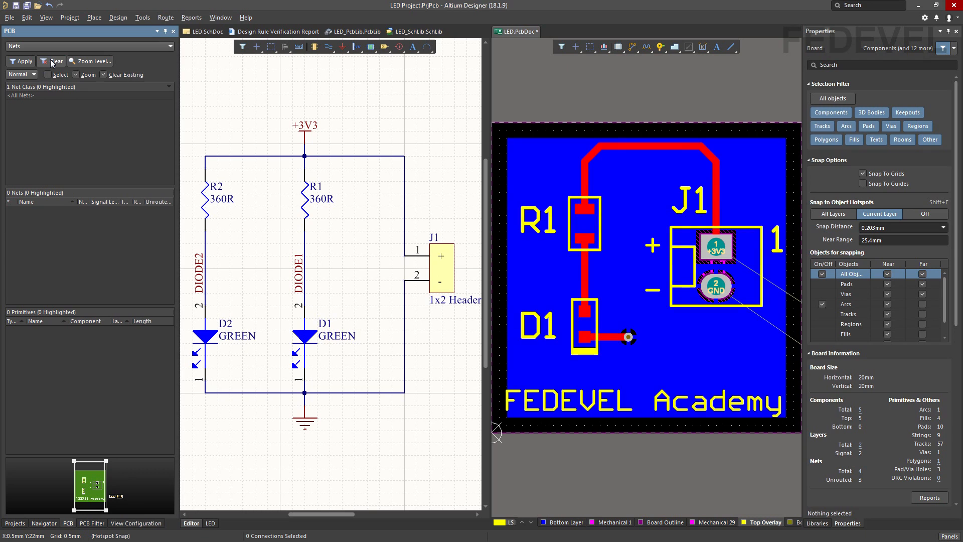
{"action": "left_click", "coordinate": [379, 95]}
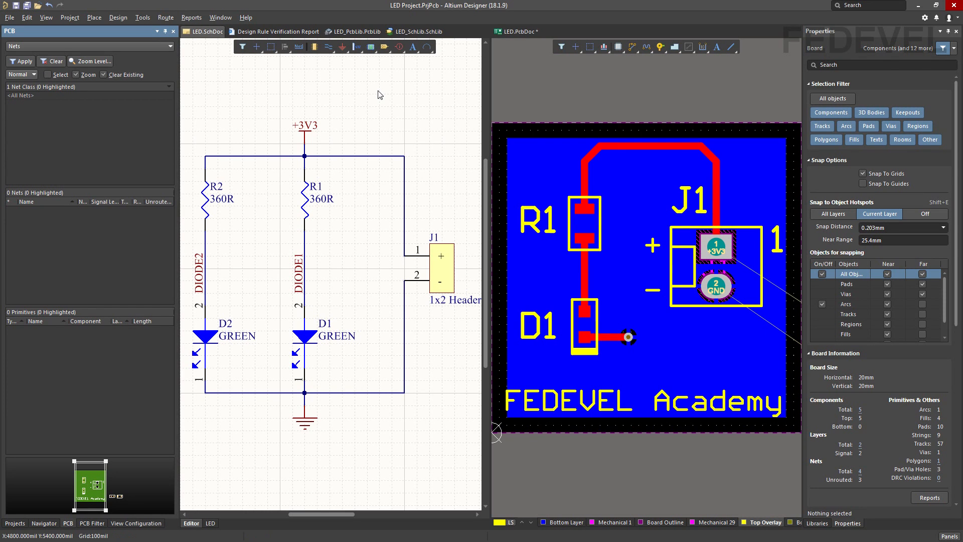
Step: Cross probe the +3V3 wire between R1 and J1 from the schematic to its net on the PCB
{"action": "left_click", "coordinate": [139, 18]}
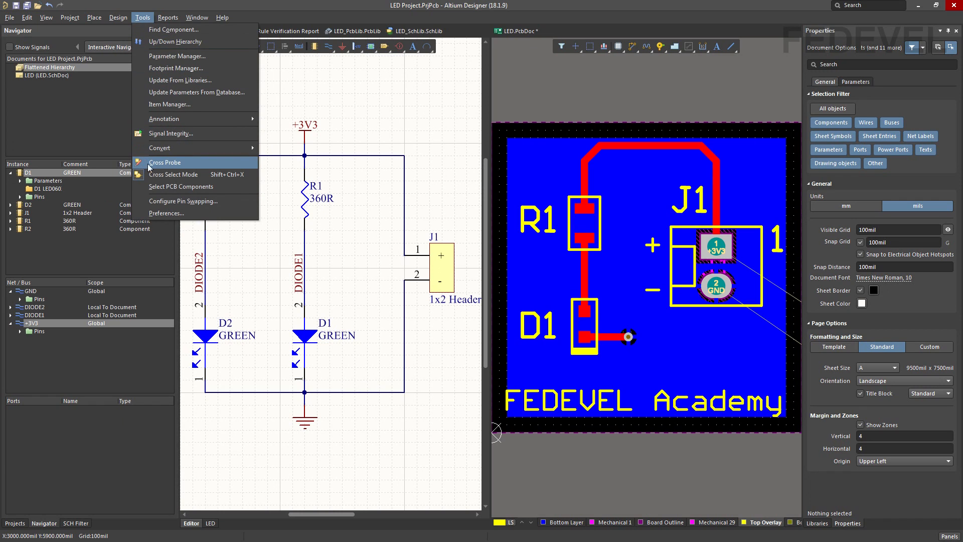
{"action": "left_click", "coordinate": [190, 163]}
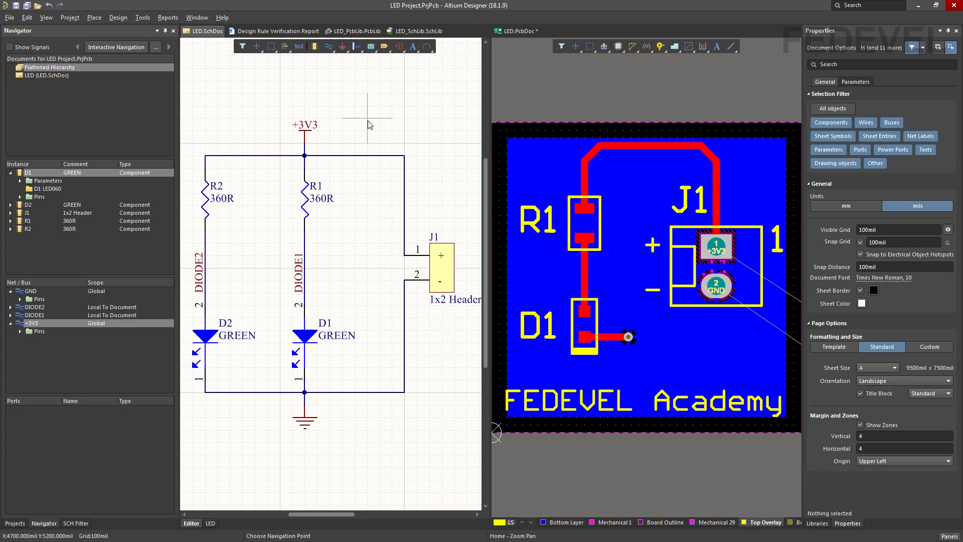
{"action": "left_click", "coordinate": [355, 155]}
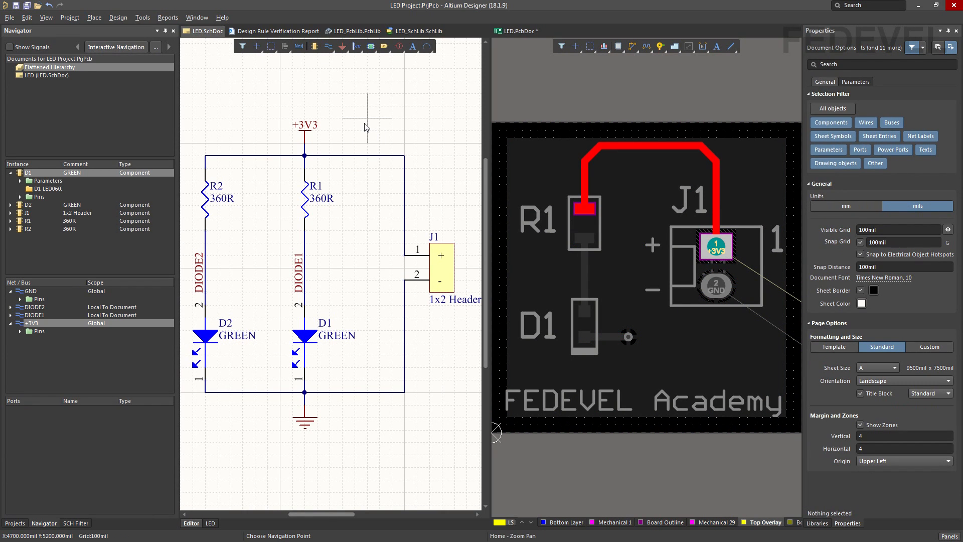
{"action": "right_click", "coordinate": [361, 102]}
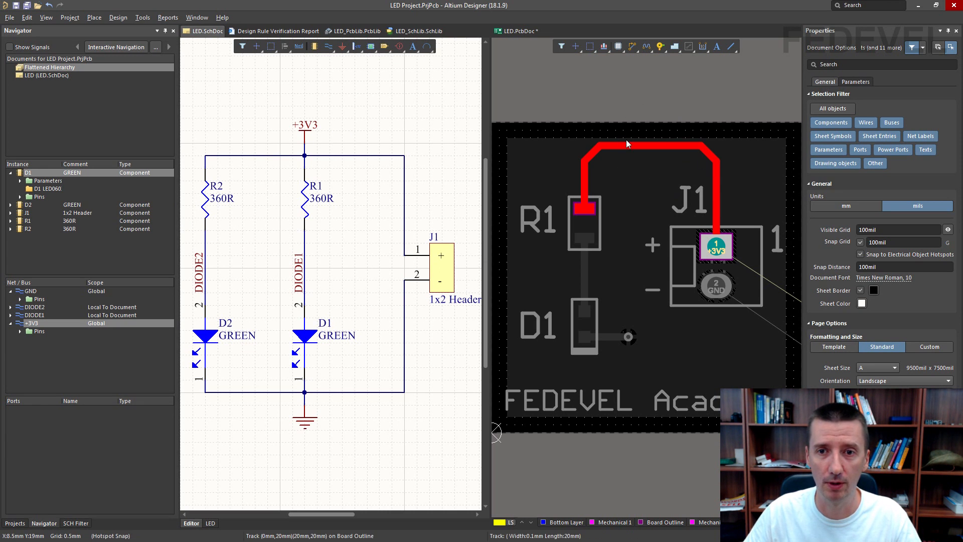
Step: Select and deselect resistor R2 in the schematic, and cross probe the +3V3 wire to the PCB again
{"action": "left_click", "coordinate": [206, 197]}
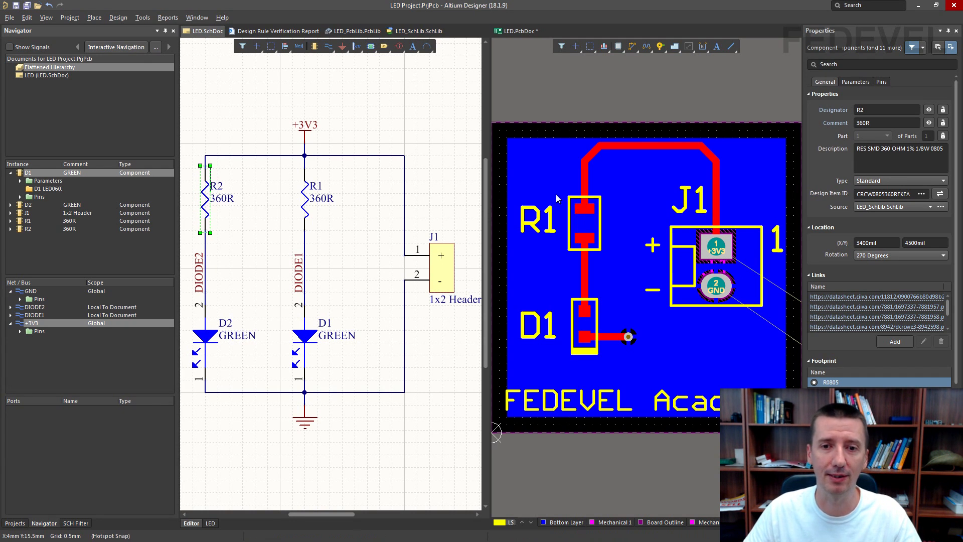
{"action": "left_click", "coordinate": [284, 95]}
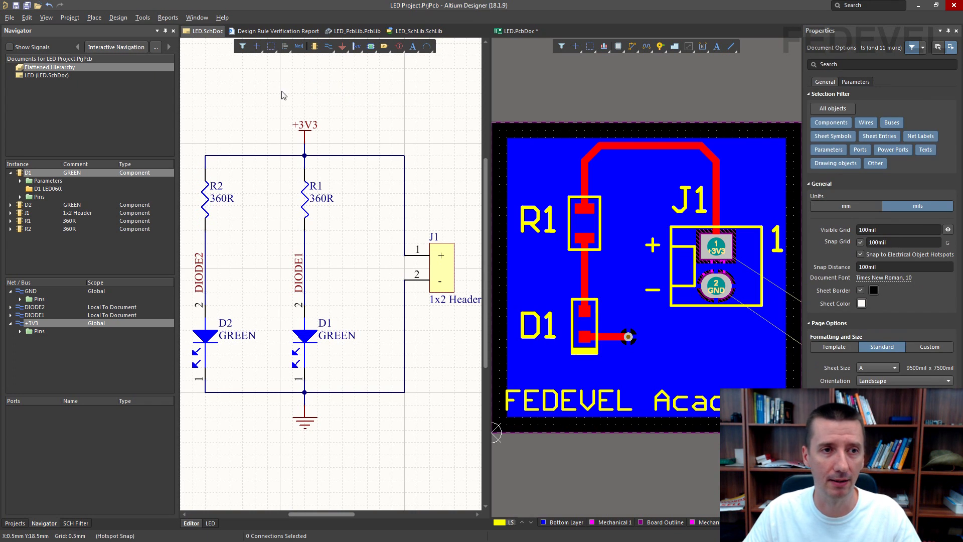
{"action": "left_click", "coordinate": [143, 17]}
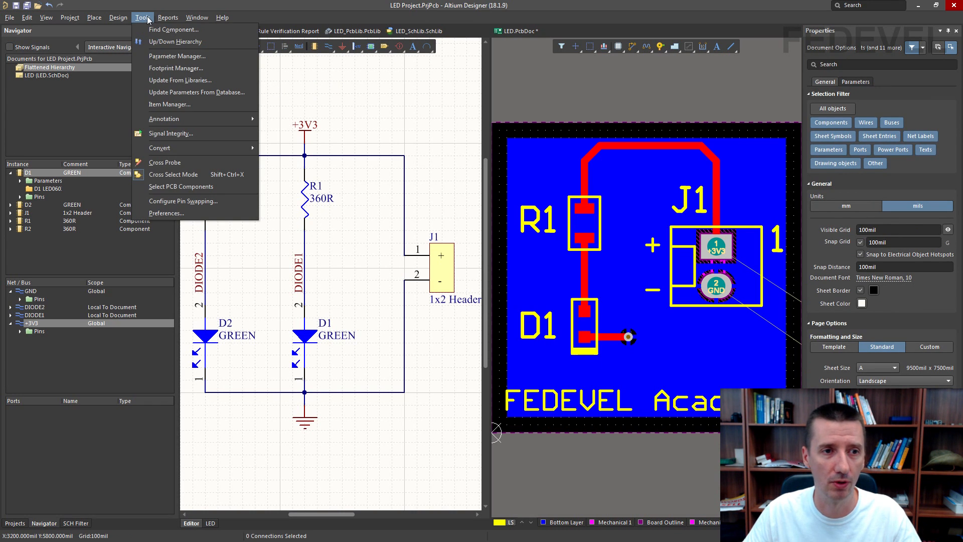
{"action": "left_click", "coordinate": [185, 164]}
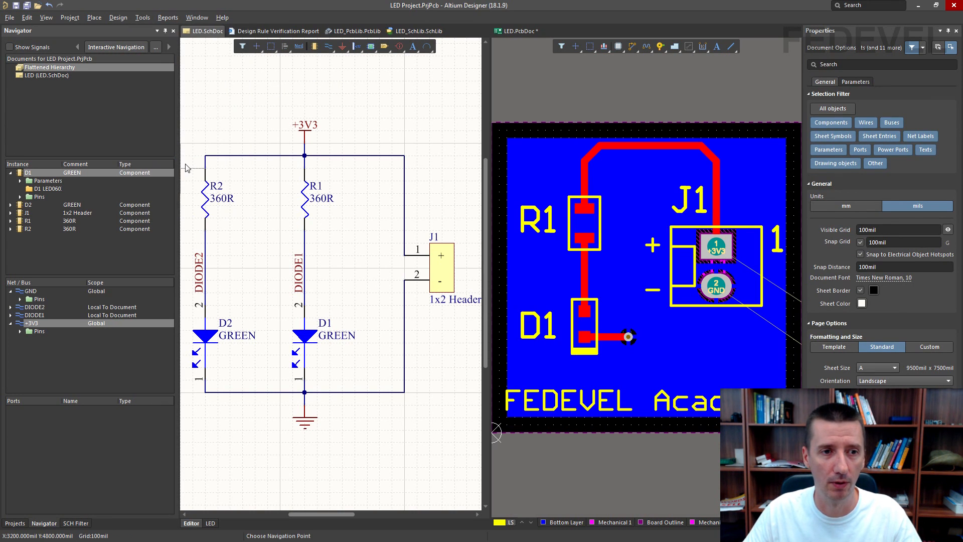
{"action": "left_click", "coordinate": [351, 157]}
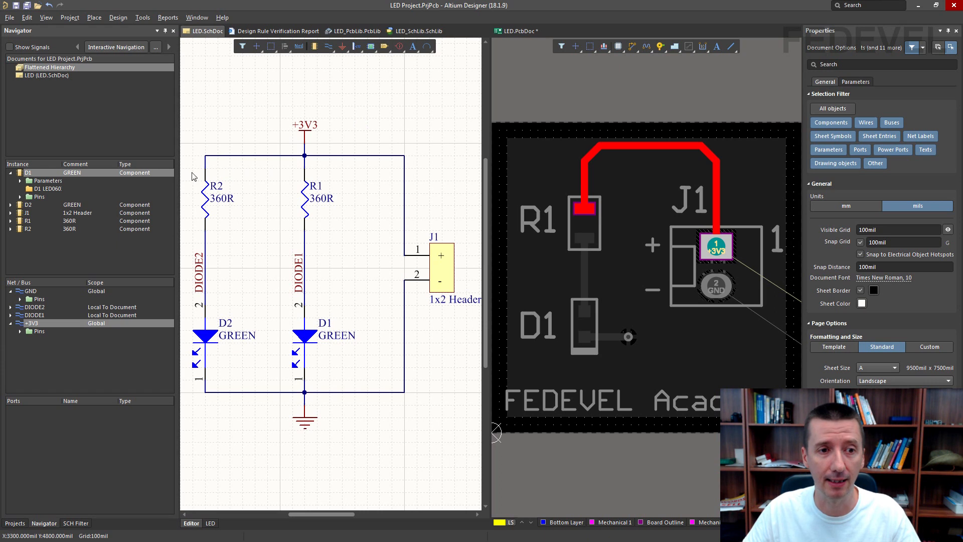
Step: Select resistor R2 in the schematic and pick up its footprint on the PCB with Reposition Selected Components
{"action": "left_click", "coordinate": [203, 195]}
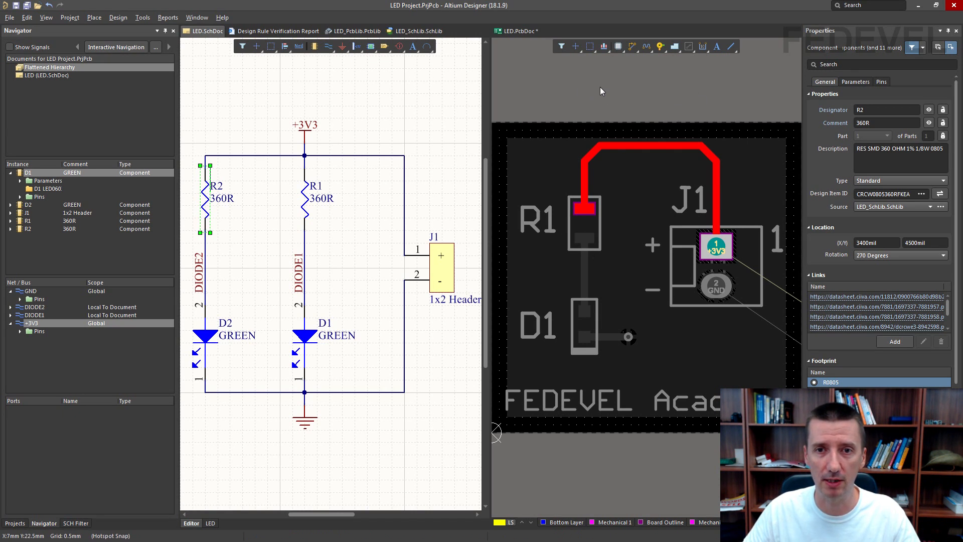
{"action": "left_click", "coordinate": [581, 91]}
{"action": "scroll", "coordinate": [552, 95], "scroll_direction": "down", "scroll_amount": 3, "text": "ctrl"}
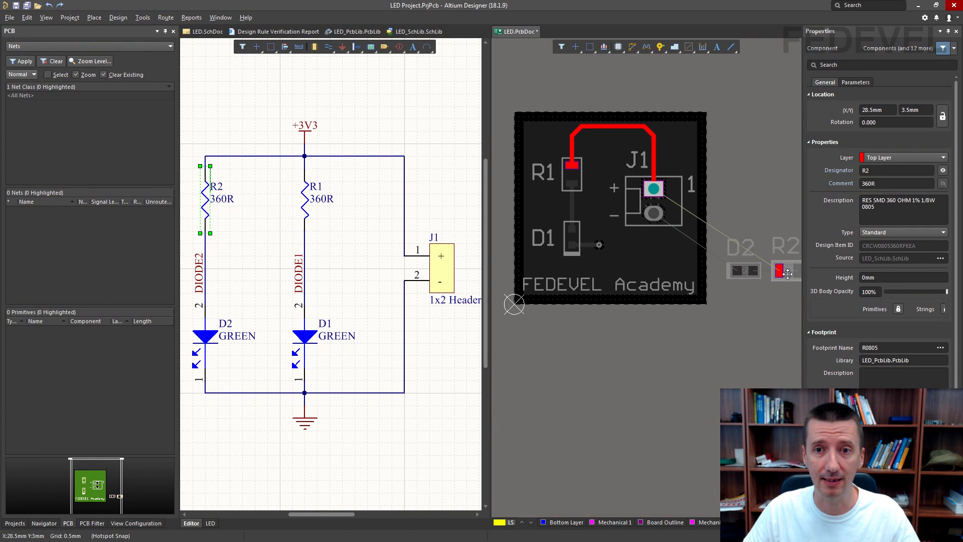
{"action": "scroll", "coordinate": [591, 120], "scroll_direction": "up", "scroll_amount": 3, "text": "ctrl"}
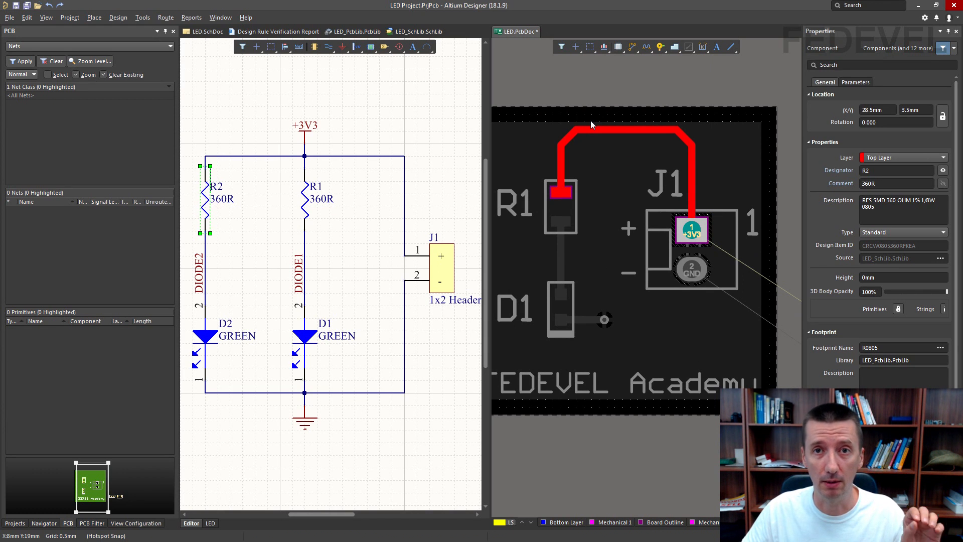
{"action": "left_click", "coordinate": [140, 18]}
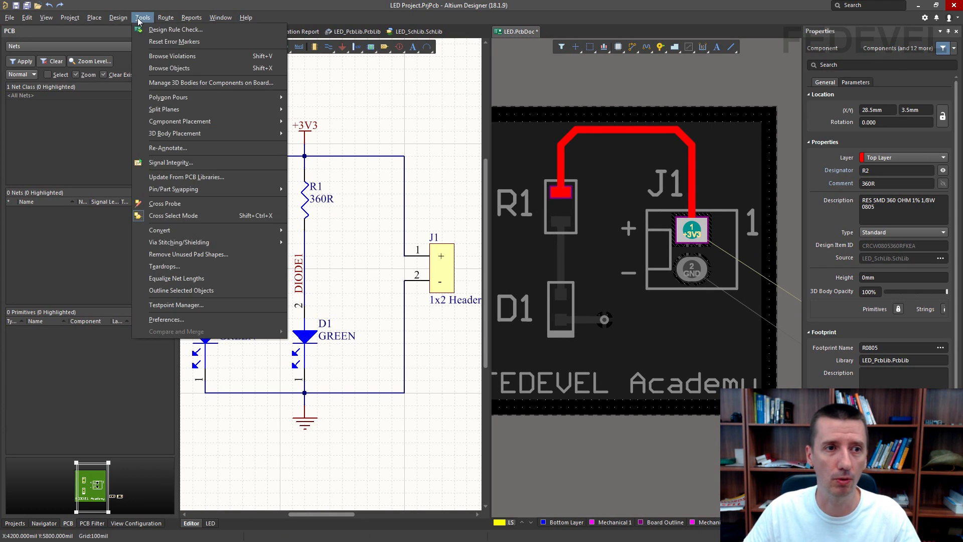
{"action": "mouse_move", "coordinate": [195, 124]}
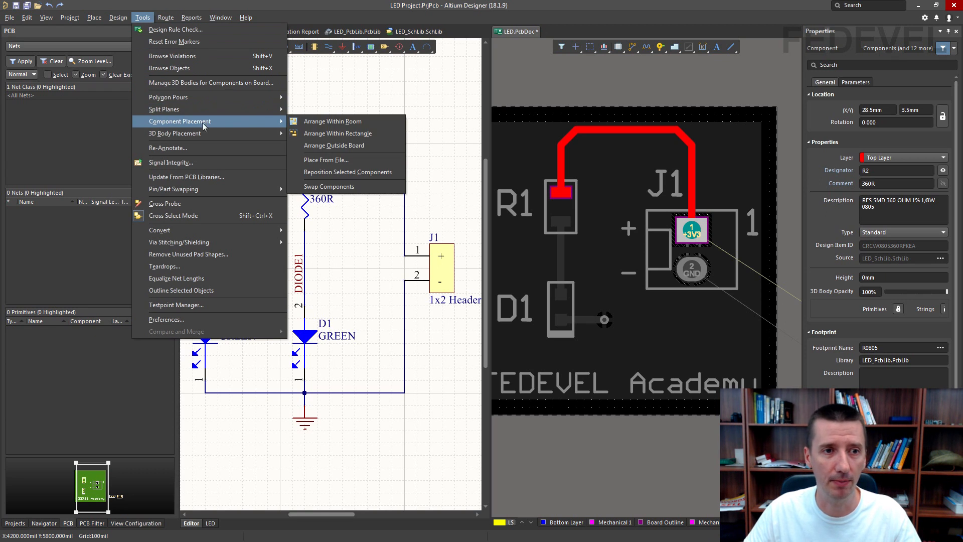
{"action": "left_click", "coordinate": [323, 171]}
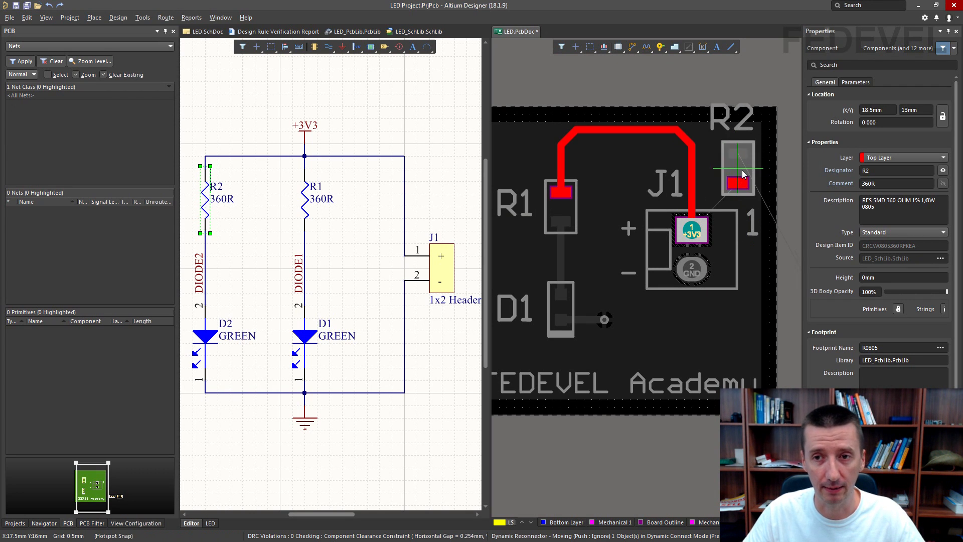
Step: Flip R2 to the bottom layer, rotate it to 270 degrees, and place it beside J1 at X 18 mm, Y 13 mm
{"action": "key", "text": "space"}
{"action": "key", "text": "space"}
{"action": "key", "text": "space"}
{"action": "key", "text": "space"}
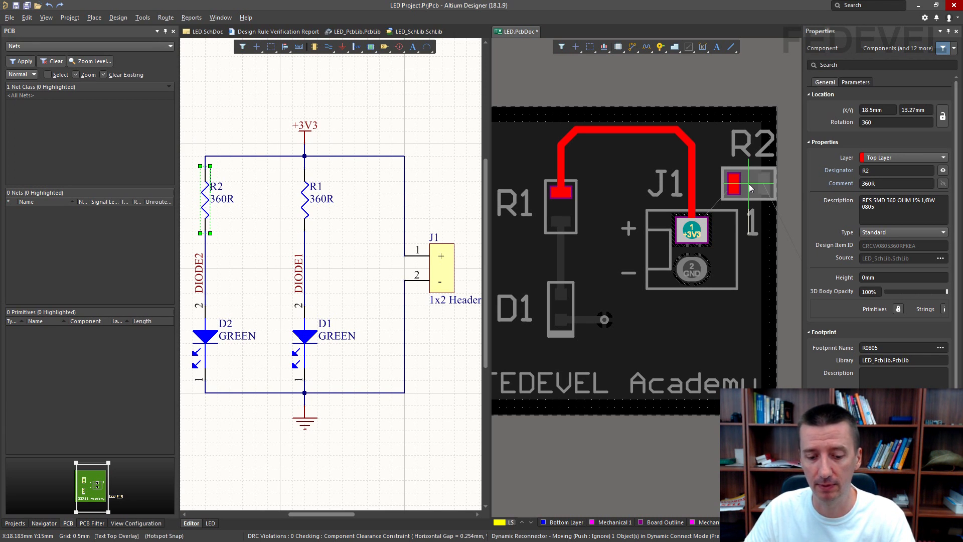
{"action": "key", "text": "l"}
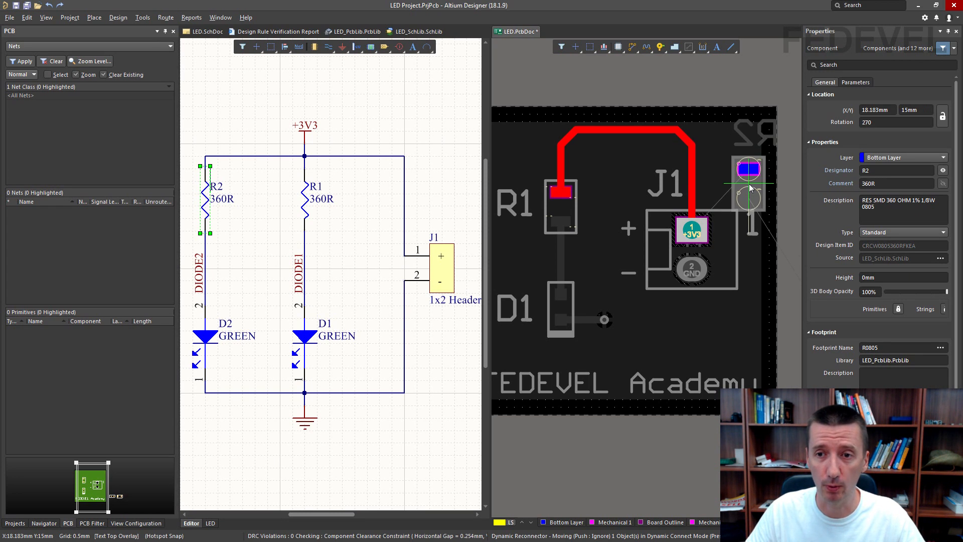
{"action": "key", "text": "space"}
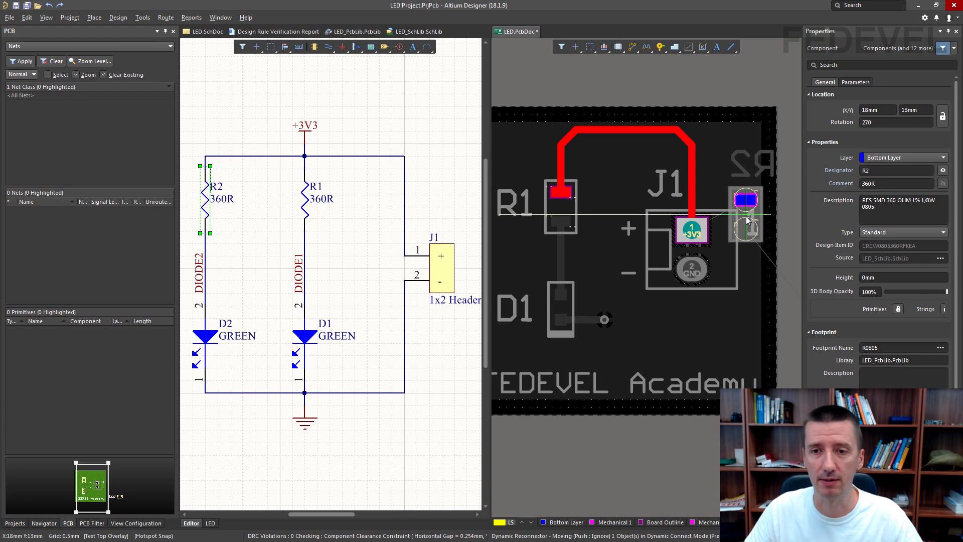
{"action": "left_click", "coordinate": [747, 220]}
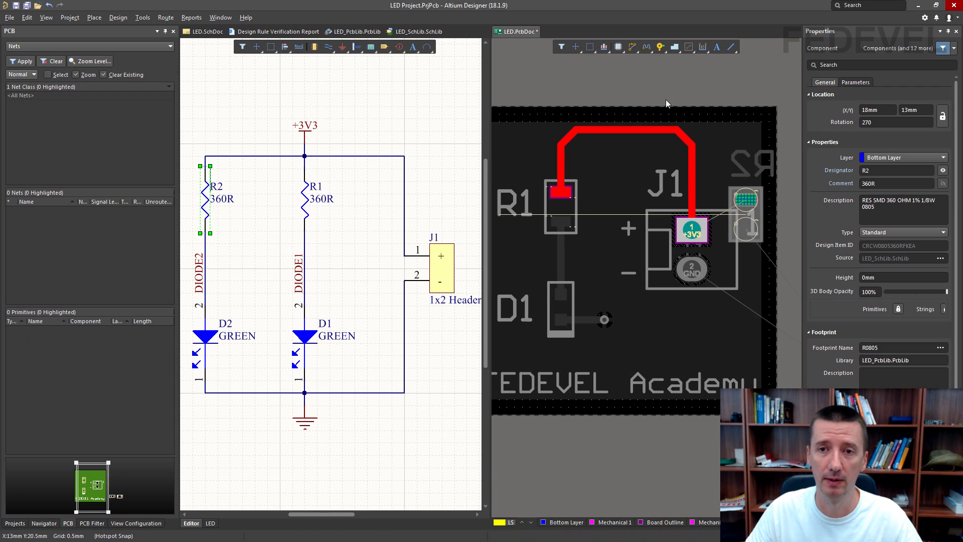
Step: Fit the whole board in the PCB view and save the PCB document
{"action": "left_click", "coordinate": [69, 18]}
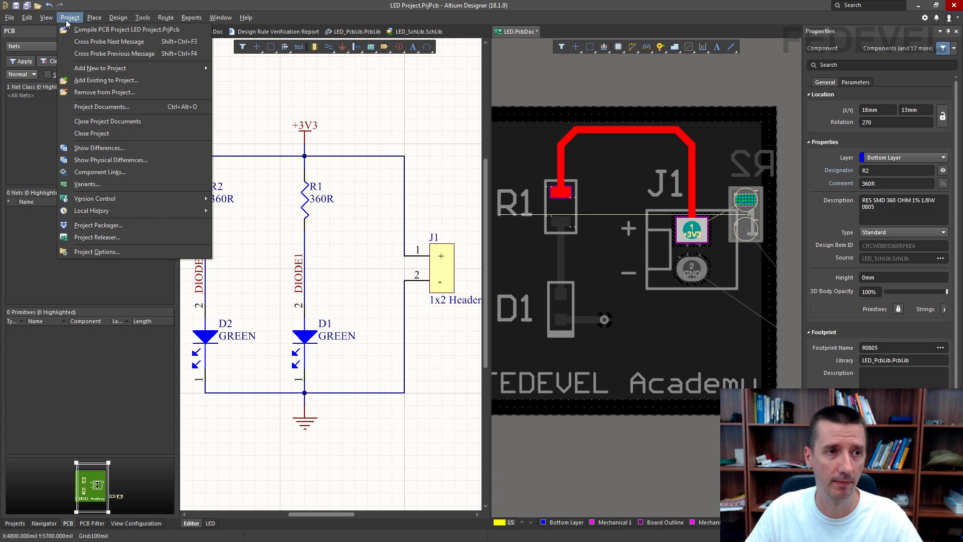
{"action": "left_click", "coordinate": [63, 86]}
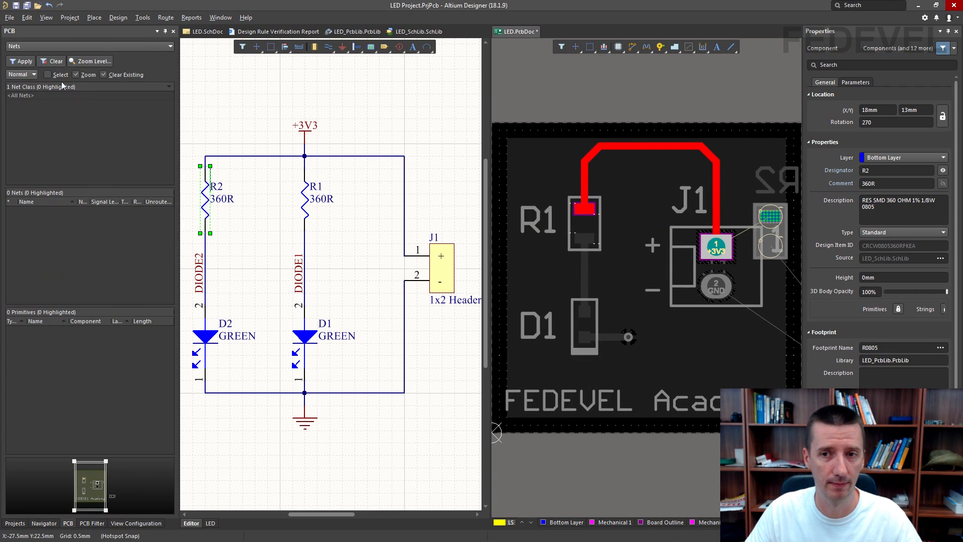
{"action": "key", "text": "ctrl+s"}
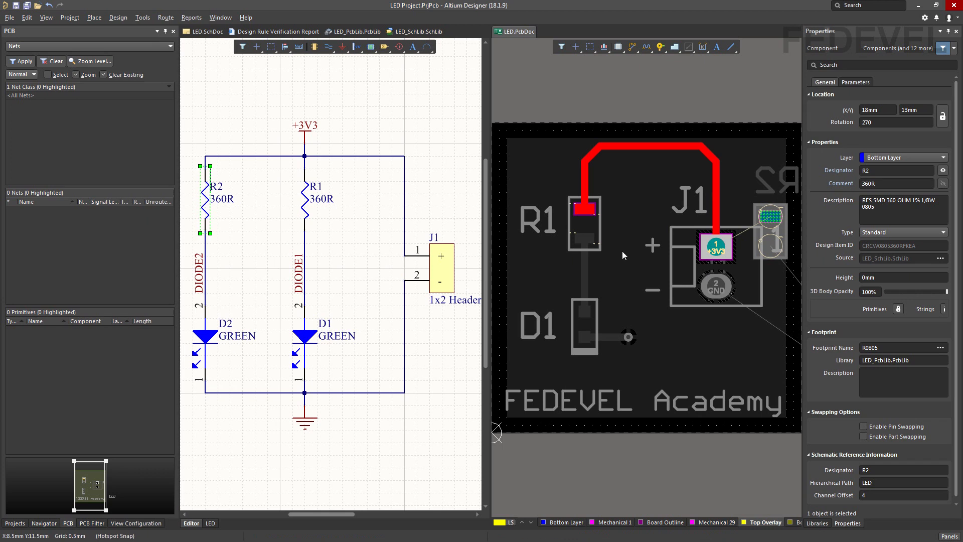
Step: Deselect R2 and clear the +3V3 net highlighting on the PCB
{"action": "left_click", "coordinate": [597, 88]}
{"action": "scroll", "coordinate": [528, 95], "scroll_direction": "down", "scroll_amount": 3, "text": "ctrl"}
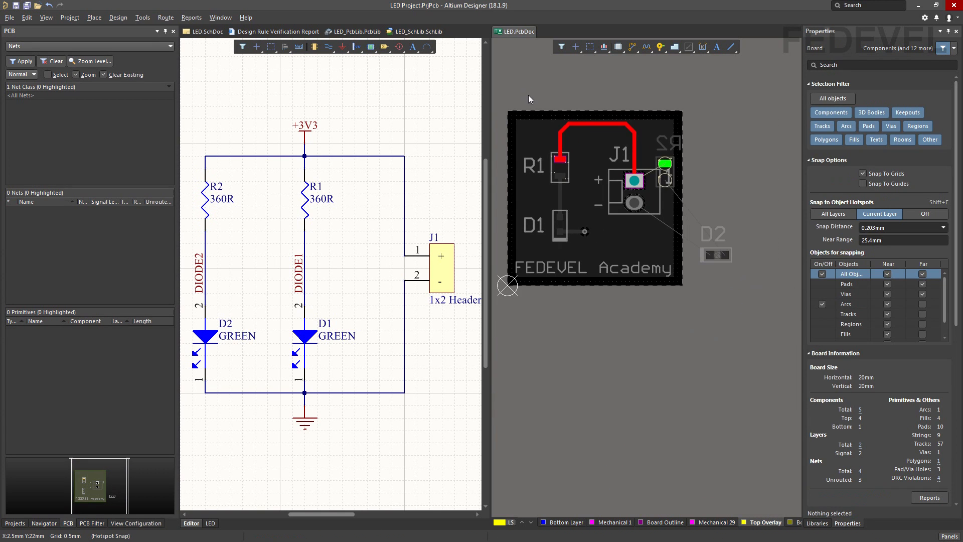
{"action": "scroll", "coordinate": [714, 252], "scroll_direction": "up", "scroll_amount": 3, "text": "ctrl"}
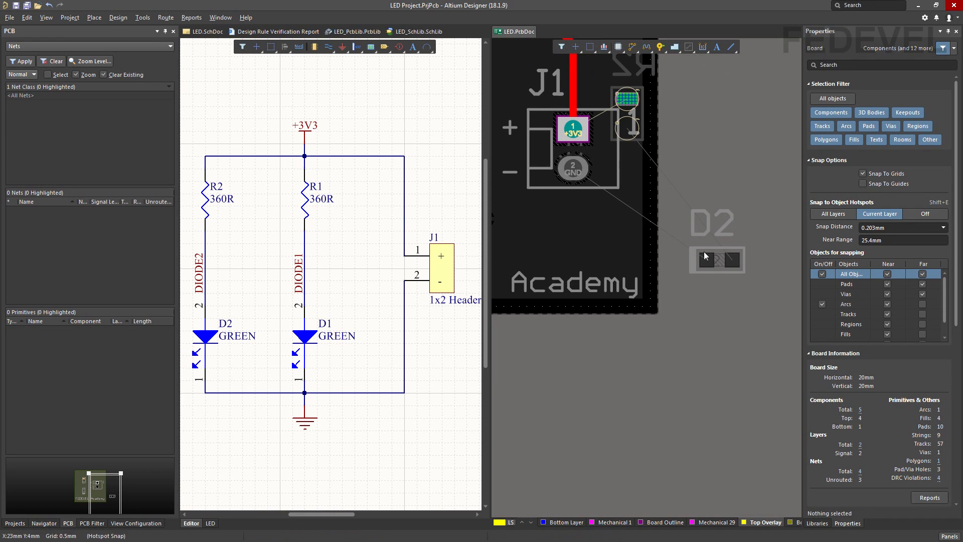
{"action": "left_click", "coordinate": [52, 62]}
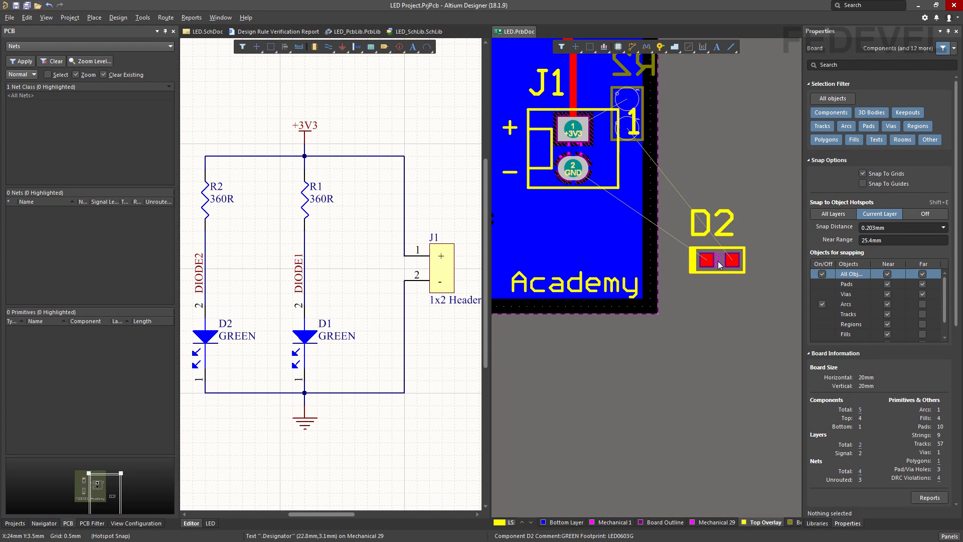
Step: Flip D2 to the bottom layer, rotate it vertically, place it below R2 at about X 18 mm, Y 8.6 mm, and fit the board
{"action": "left_click_drag", "start_coordinate": [717, 261], "coordinate": [713, 207]}
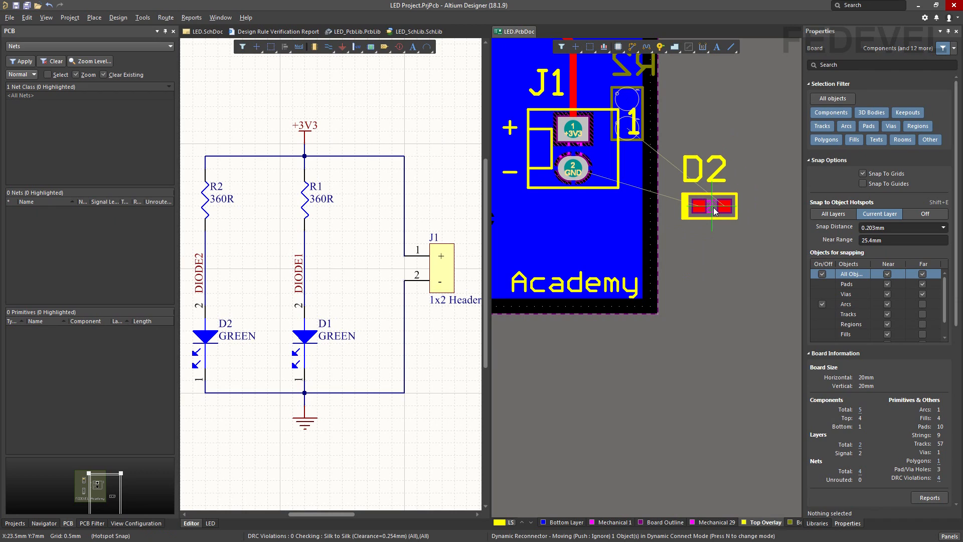
{"action": "key", "text": "l"}
{"action": "left_click_drag", "start_coordinate": [715, 211], "coordinate": [711, 203]}
{"action": "key", "text": "space"}
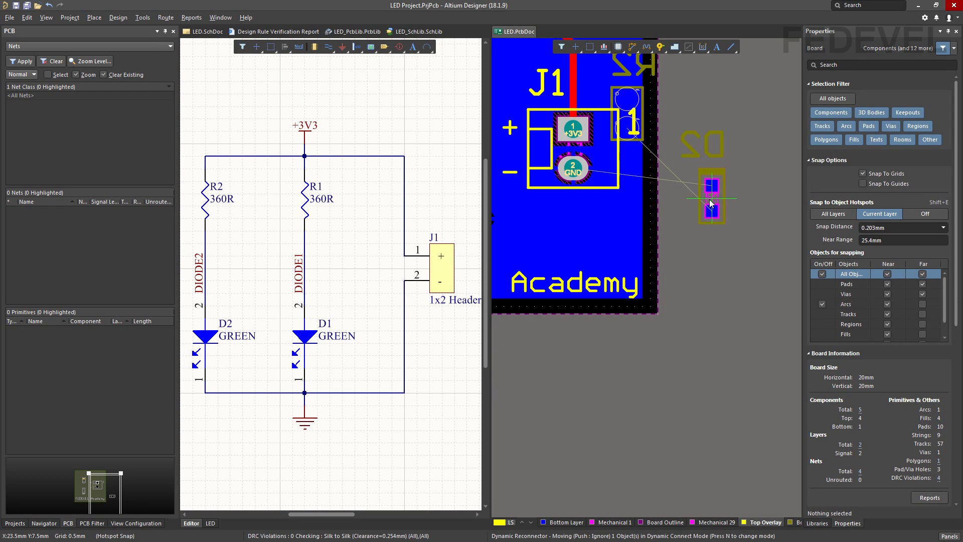
{"action": "key", "text": "space"}
{"action": "key", "text": "space"}
{"action": "left_click_drag", "start_coordinate": [711, 202], "coordinate": [626, 184]}
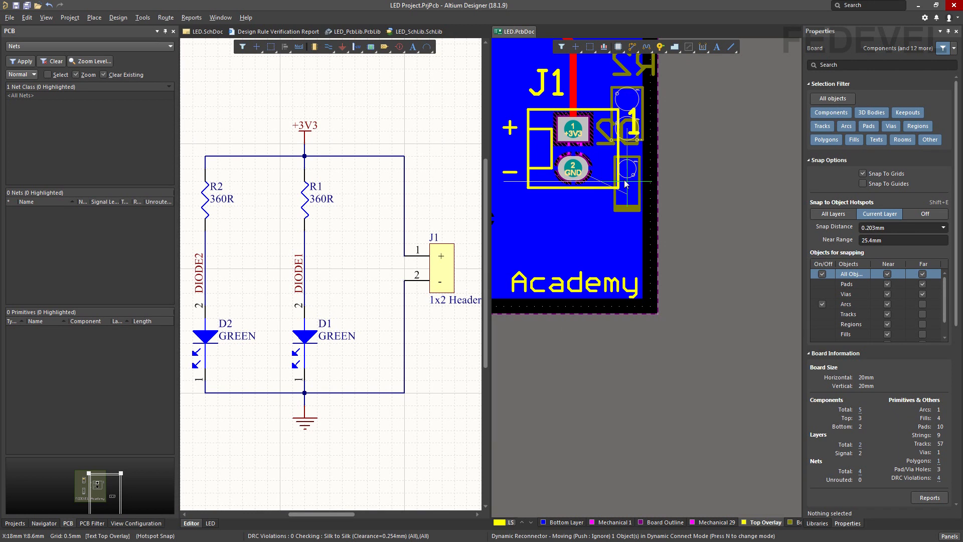
{"action": "left_click_drag", "start_coordinate": [625, 184], "coordinate": [625, 184]}
{"action": "left_click", "coordinate": [45, 18]}
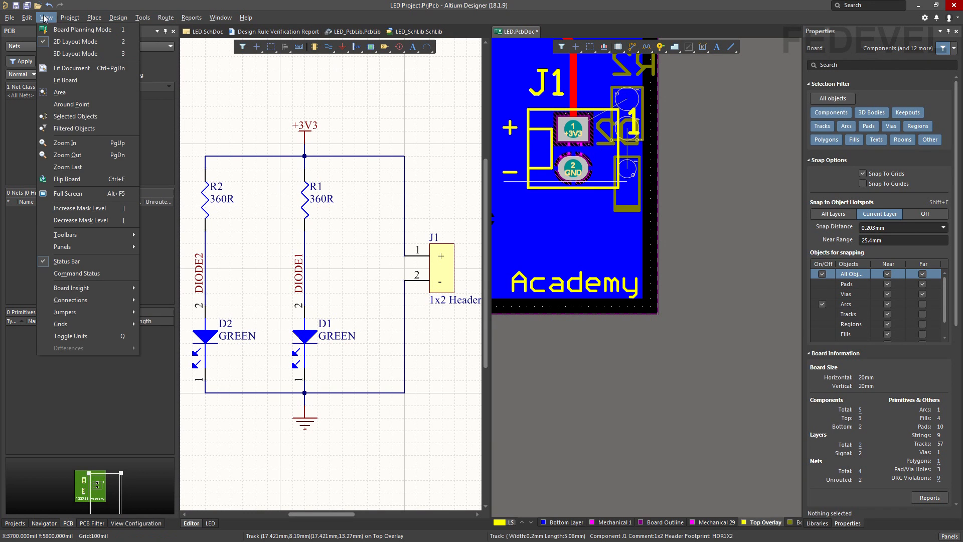
{"action": "left_click", "coordinate": [66, 80]}
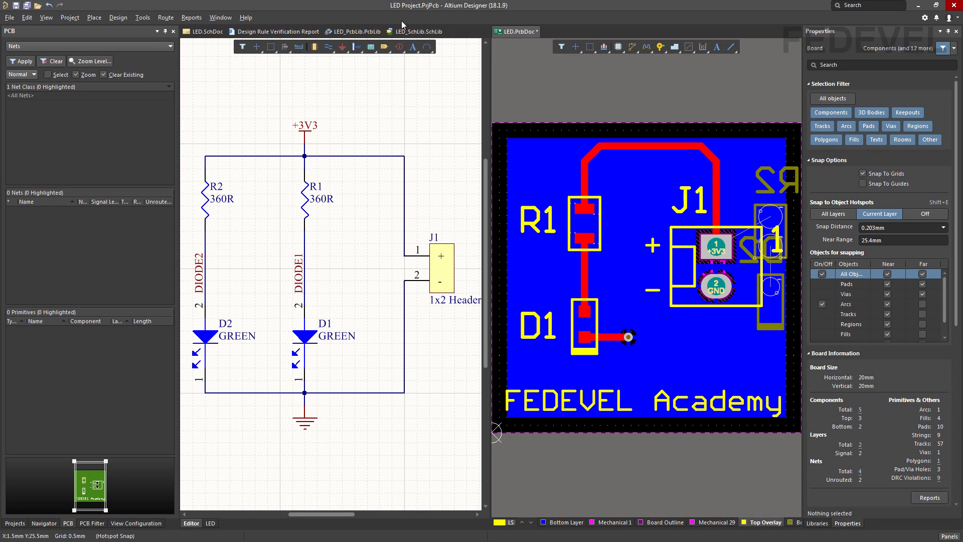
Step: Customize the PCB toolbar by searching all commands for "clear" and adding Clear Filter before the filter tool, and save the PCB document
{"action": "right_click", "coordinate": [303, 17]}
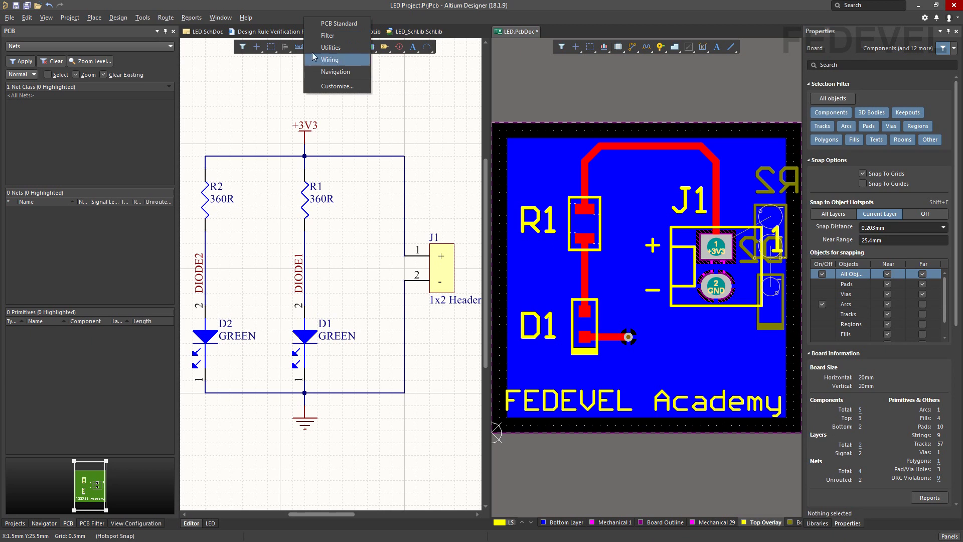
{"action": "left_click", "coordinate": [316, 89]}
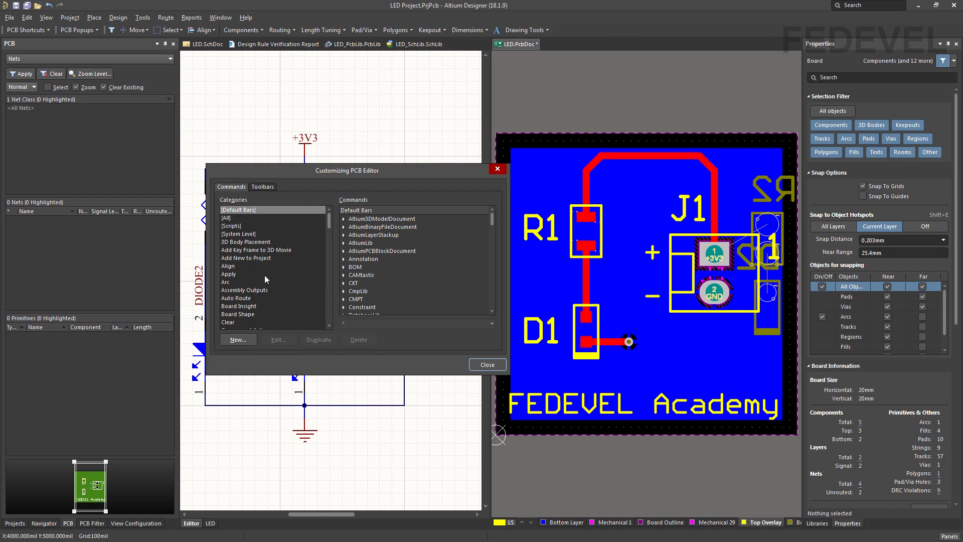
{"action": "left_click", "coordinate": [238, 219]}
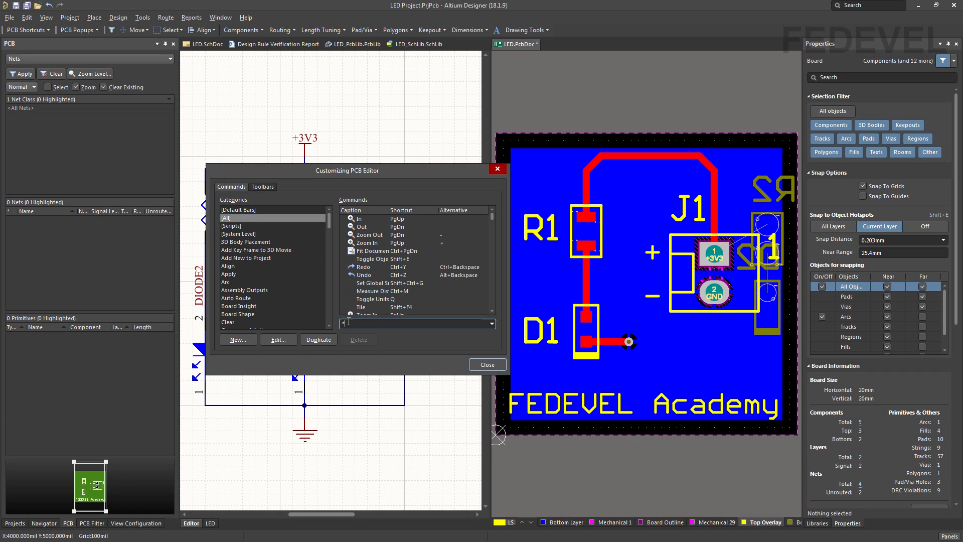
{"action": "type", "text": "clear"}
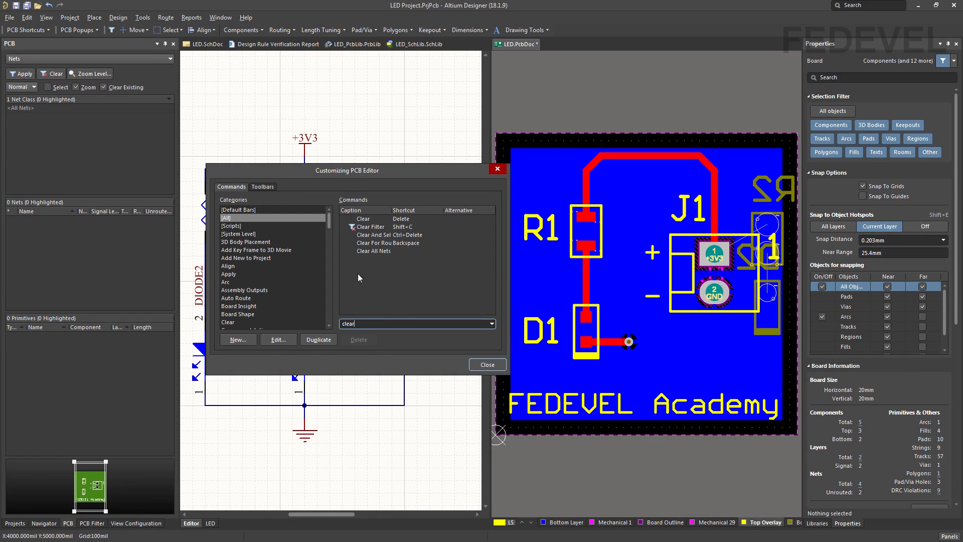
{"action": "left_click", "coordinate": [374, 229]}
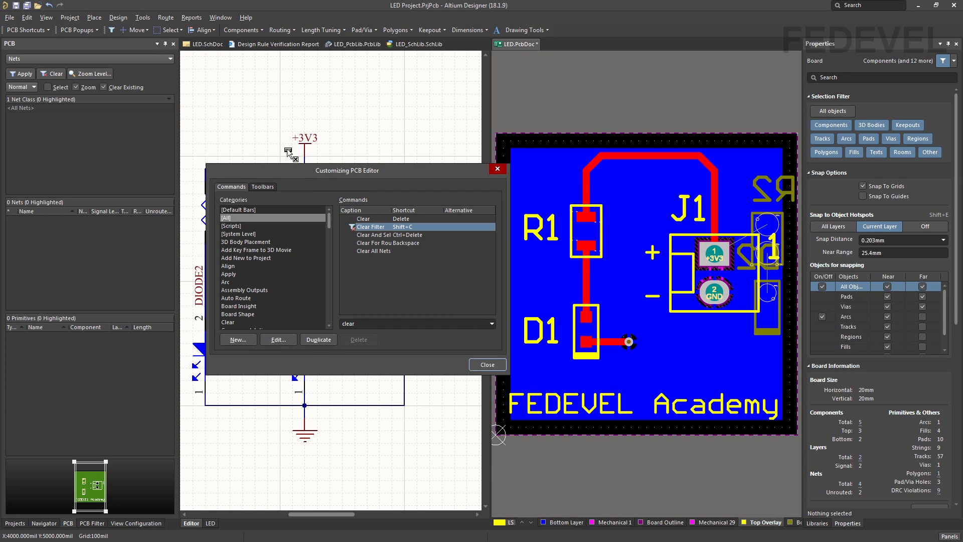
{"action": "left_click_drag", "start_coordinate": [254, 122], "coordinate": [113, 34]}
{"action": "left_click_drag", "start_coordinate": [112, 34], "coordinate": [112, 33]}
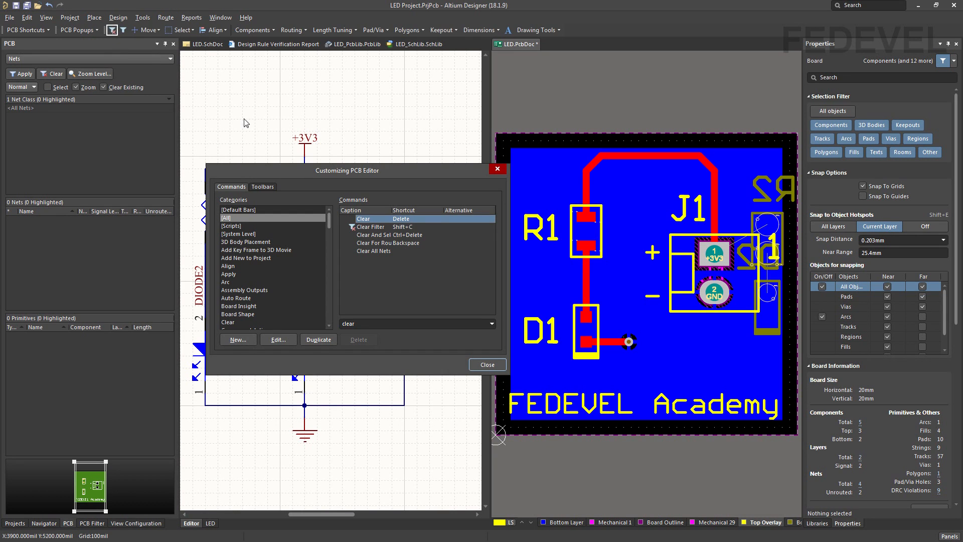
{"action": "left_click", "coordinate": [486, 365]}
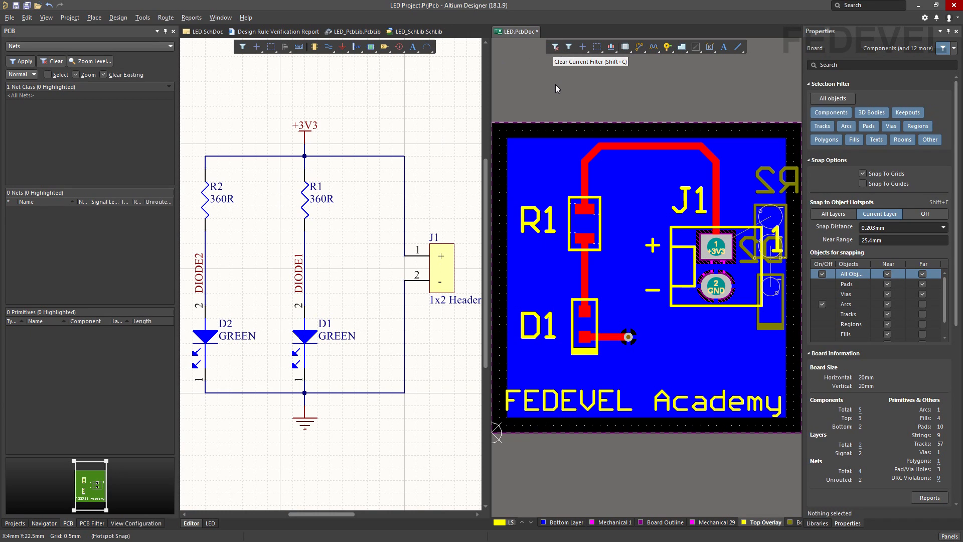
{"action": "key", "text": "ctrl+s"}
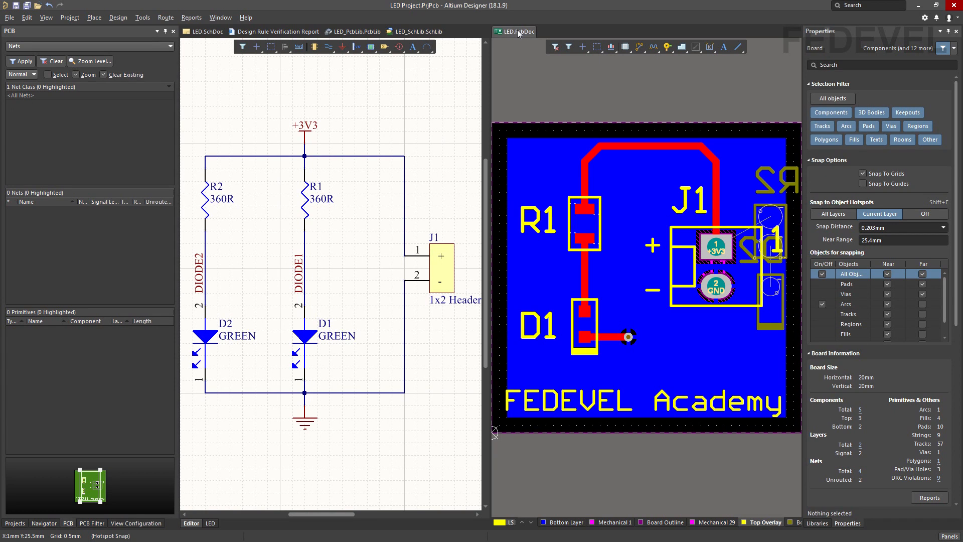
Step: Merge LED.PcbDoc back into the main document group beside LED.SchDoc and fit the whole board in view
{"action": "left_click_drag", "start_coordinate": [517, 29], "coordinate": [243, 32]}
{"action": "left_click_drag", "start_coordinate": [244, 34], "coordinate": [244, 35]}
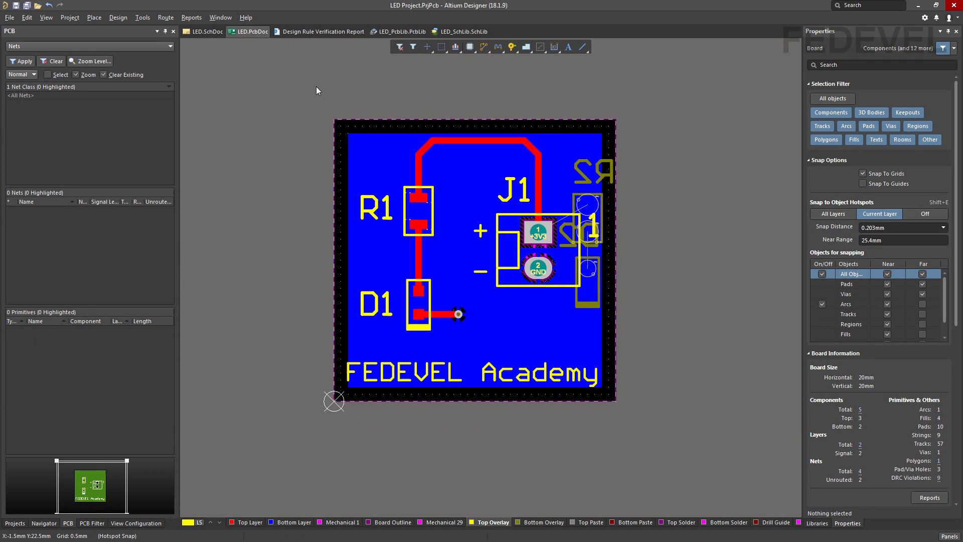
{"action": "scroll", "coordinate": [316, 86], "scroll_direction": "up", "scroll_amount": 1, "text": "ctrl"}
{"action": "left_click", "coordinate": [46, 18]}
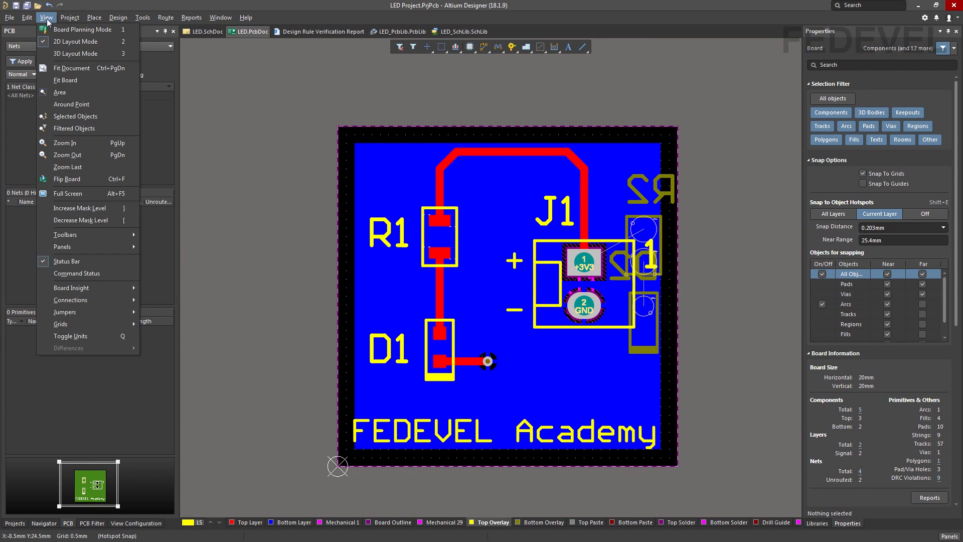
{"action": "left_click", "coordinate": [64, 82]}
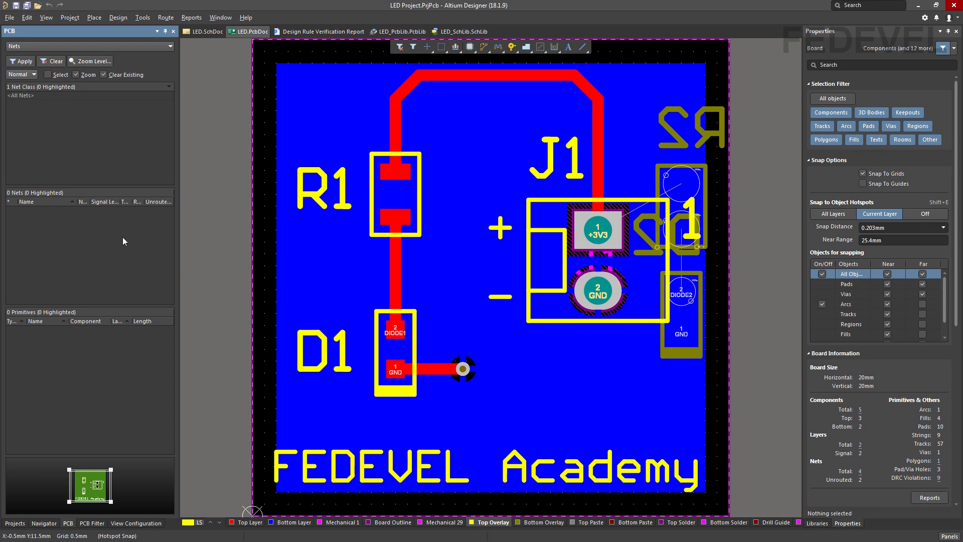
Step: Using the BOTTOM View layer set, pull the GND polygon's right edge in to X 15.5 mm and repour all polygons
{"action": "left_click", "coordinate": [200, 522]}
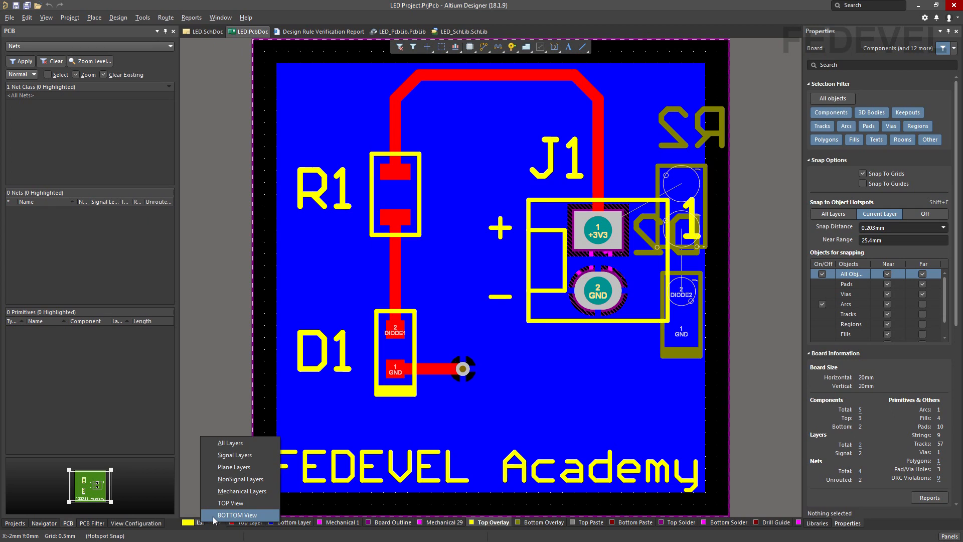
{"action": "left_click", "coordinate": [214, 516]}
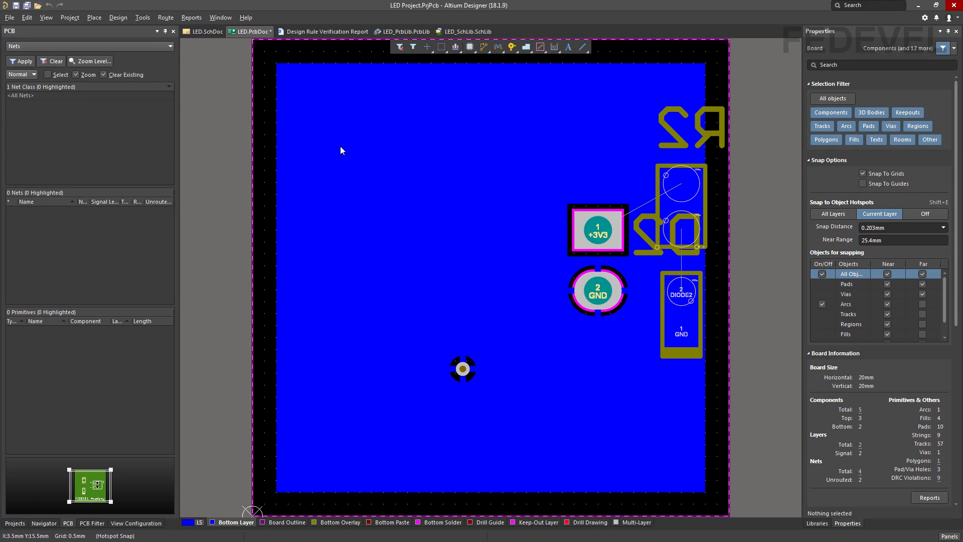
{"action": "left_click", "coordinate": [475, 104]}
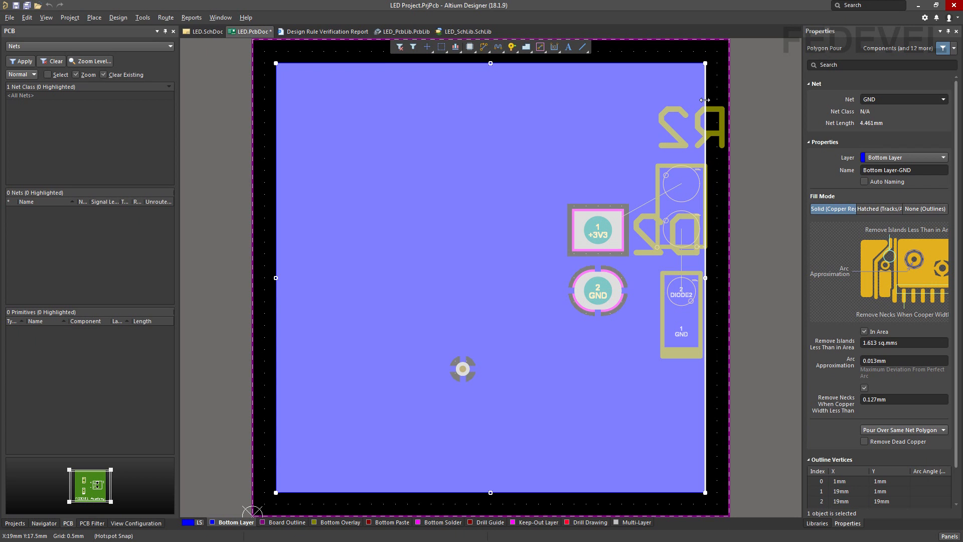
{"action": "left_click_drag", "start_coordinate": [705, 100], "coordinate": [620, 149]}
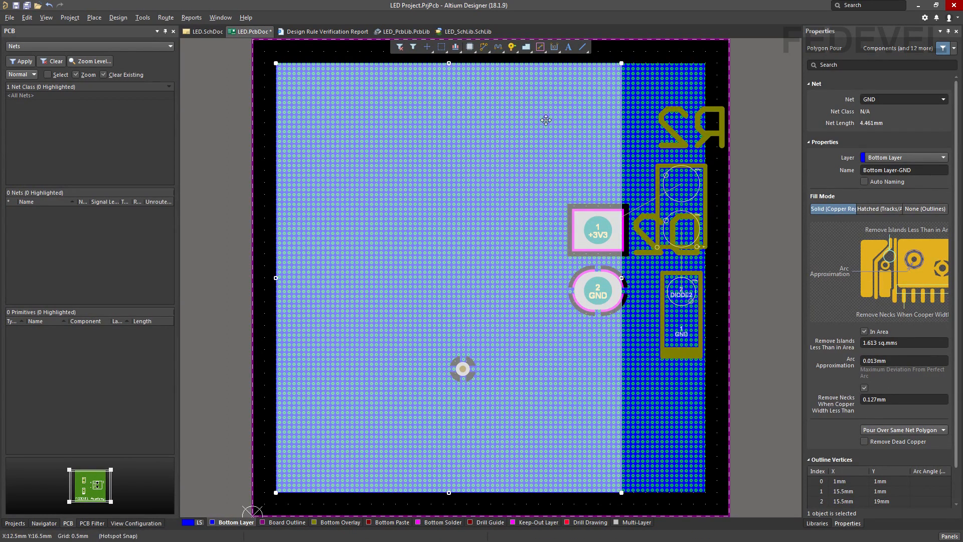
{"action": "right_click", "coordinate": [433, 117]}
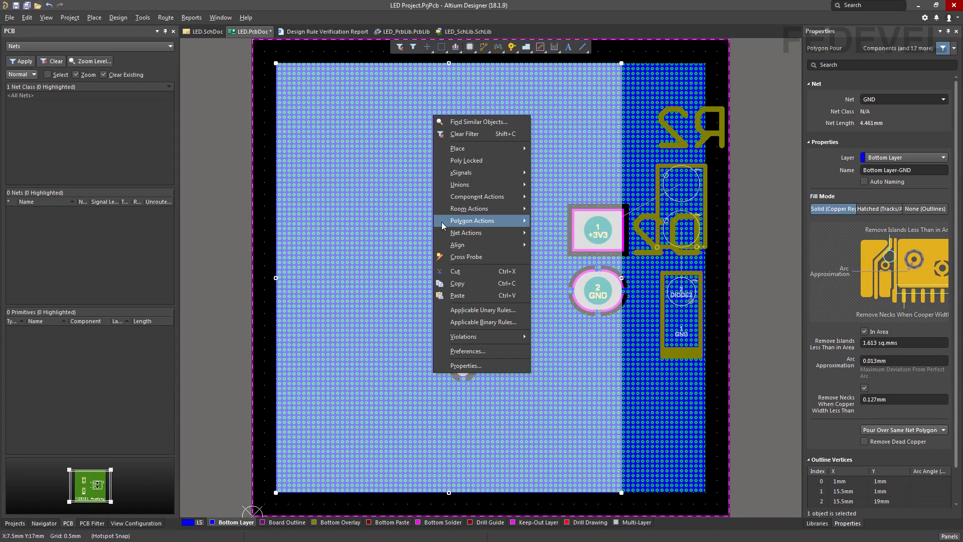
{"action": "mouse_move", "coordinate": [441, 223]}
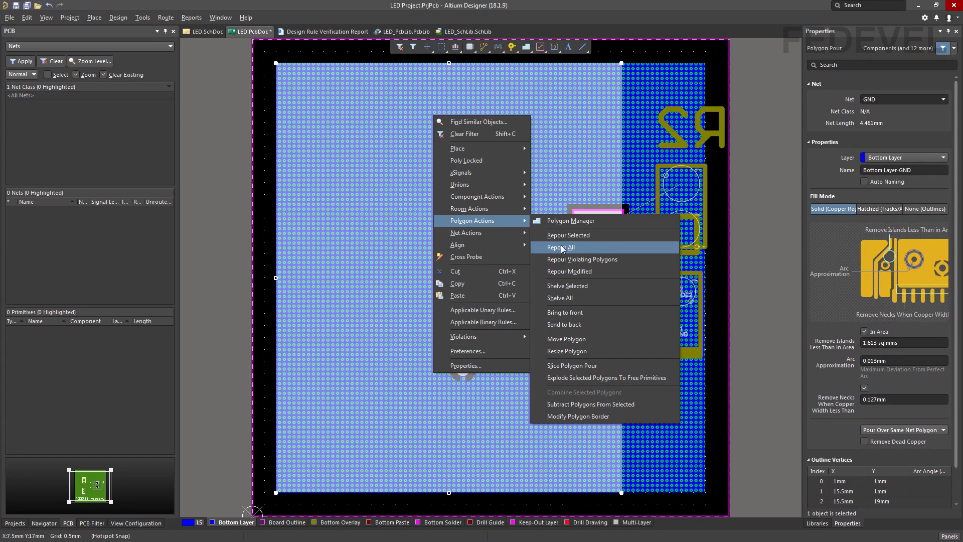
{"action": "left_click", "coordinate": [584, 249]}
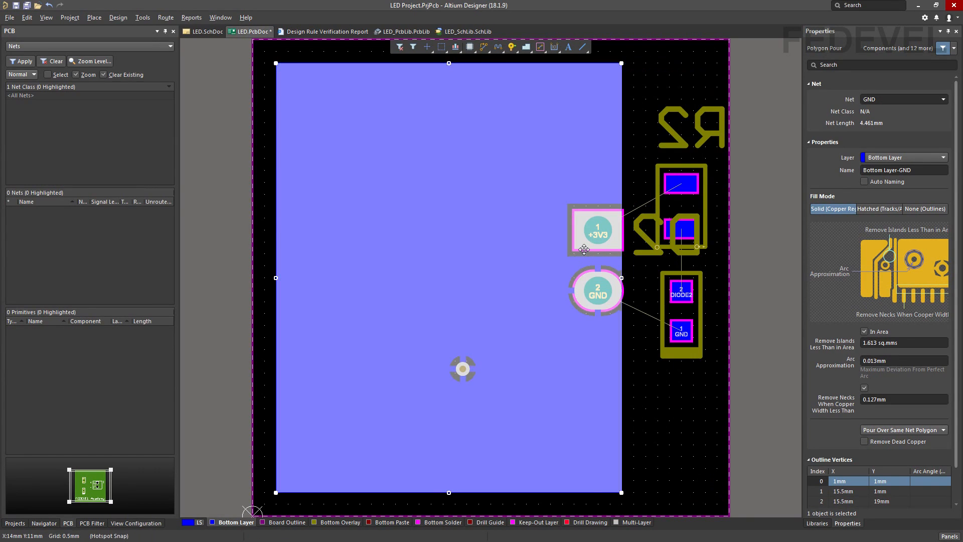
{"action": "left_click", "coordinate": [769, 201]}
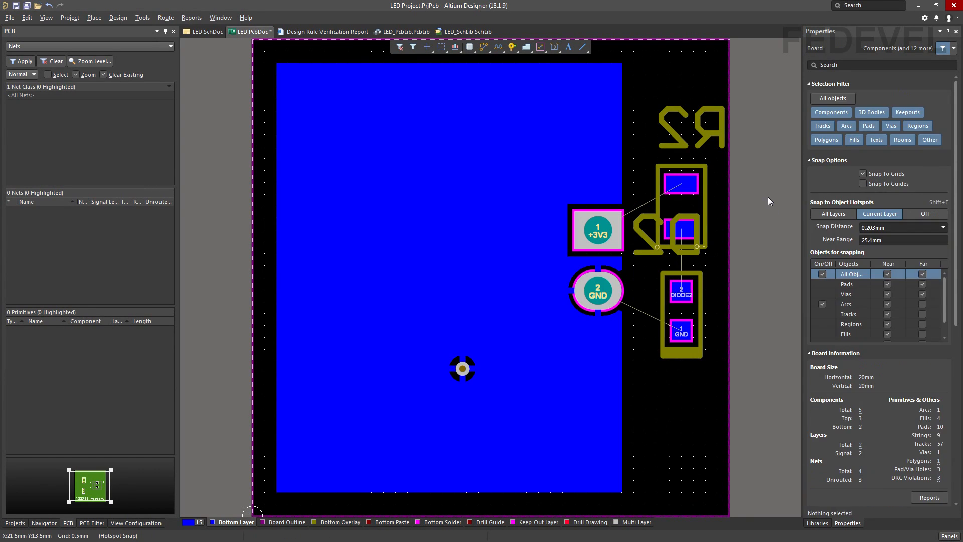
Step: Route 0.5 mm bottom-layer tracks from J1 pad 1 to R2, from R2 to D2 pad 2, and from J1 pad 2 to D2 pad 1
{"action": "left_click", "coordinate": [484, 49]}
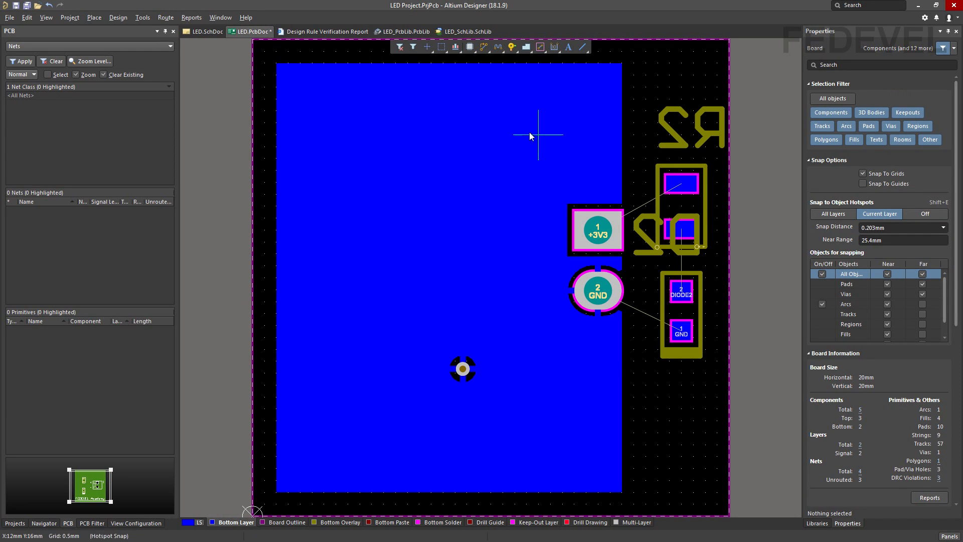
{"action": "left_click", "coordinate": [599, 235]}
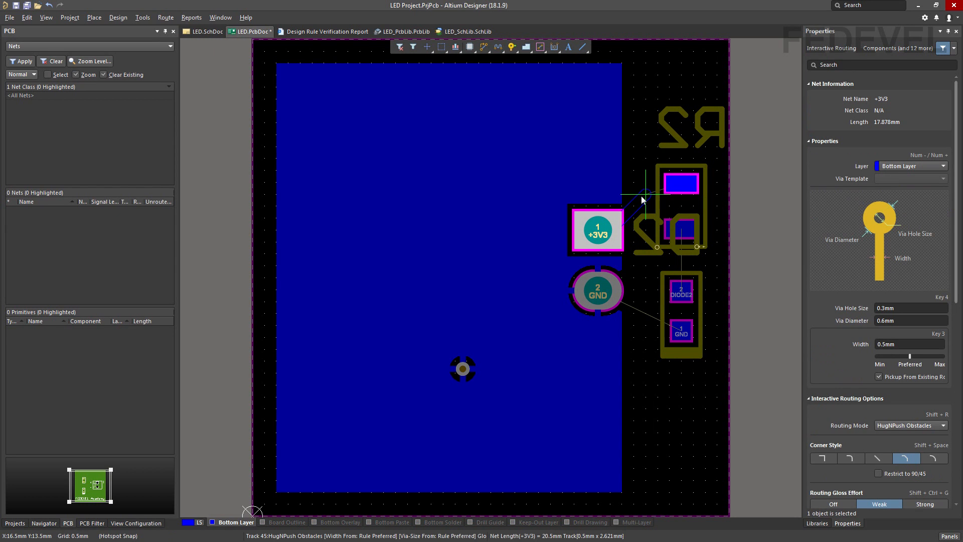
{"action": "left_click", "coordinate": [679, 188]}
{"action": "right_click", "coordinate": [678, 189]}
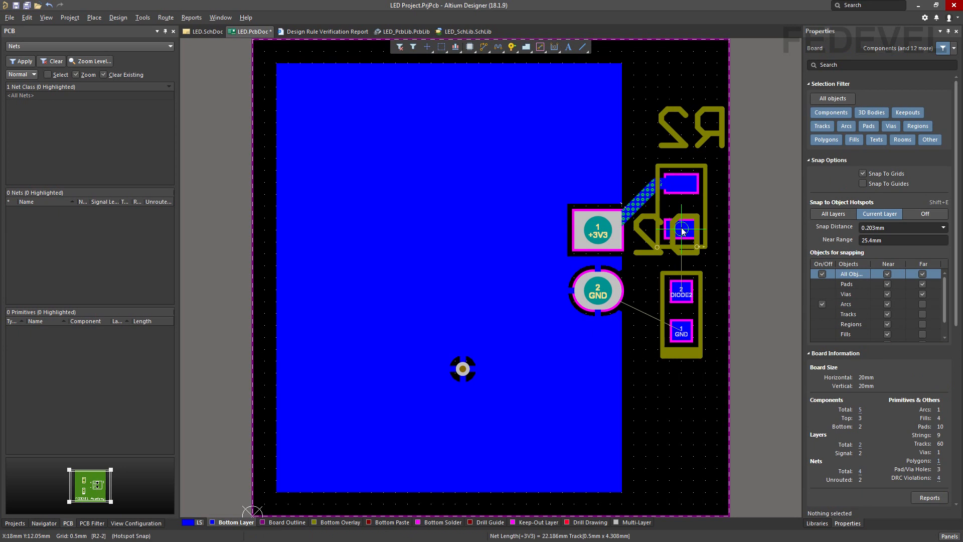
{"action": "left_click", "coordinate": [682, 230]}
{"action": "left_click", "coordinate": [682, 293]}
{"action": "right_click", "coordinate": [683, 296]}
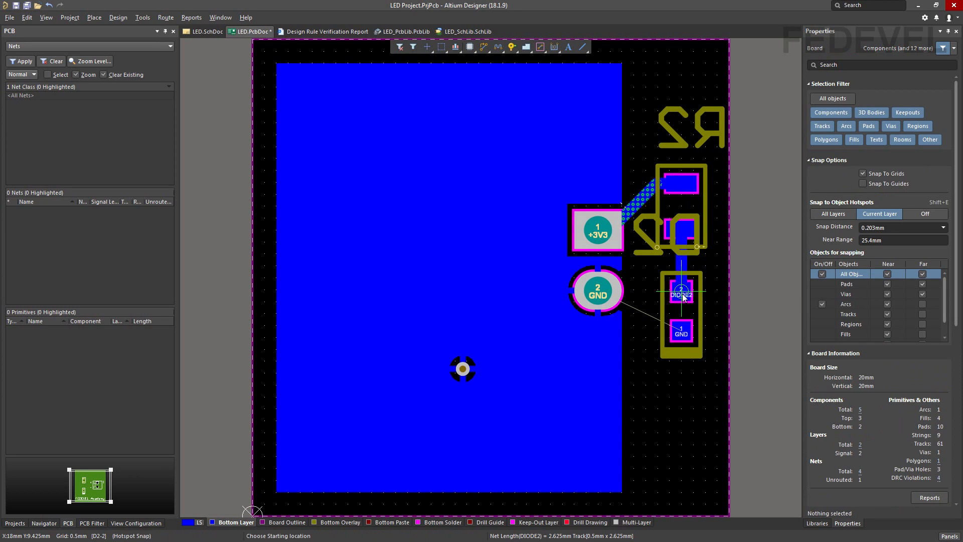
{"action": "left_click", "coordinate": [600, 295]}
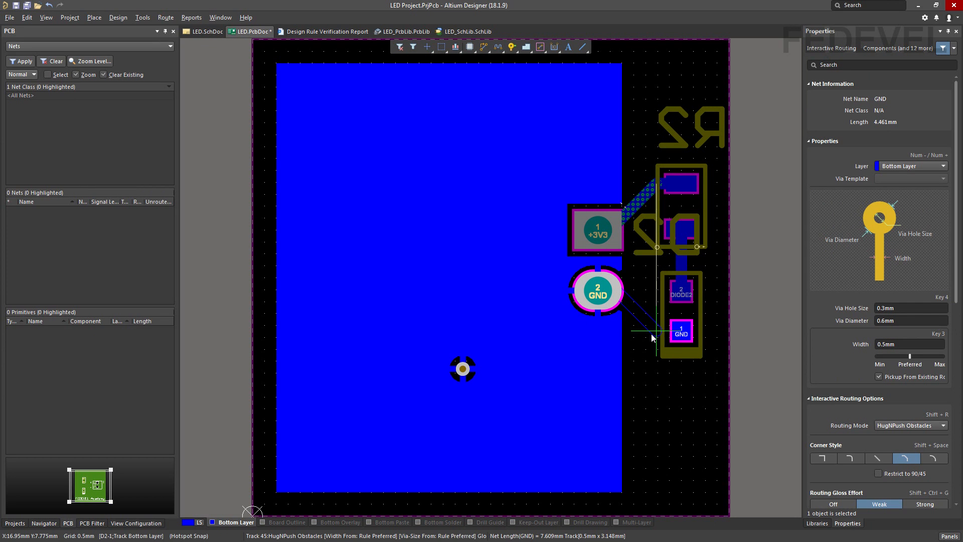
{"action": "left_click", "coordinate": [683, 336]}
{"action": "right_click", "coordinate": [682, 334]}
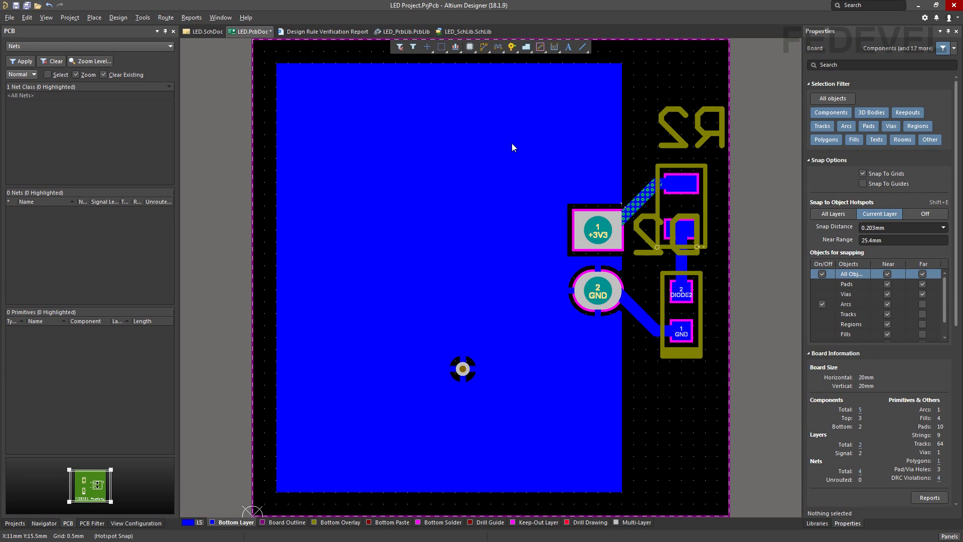
Step: Repour all polygons around the newly routed bottom-layer tracks
{"action": "left_click", "coordinate": [143, 19]}
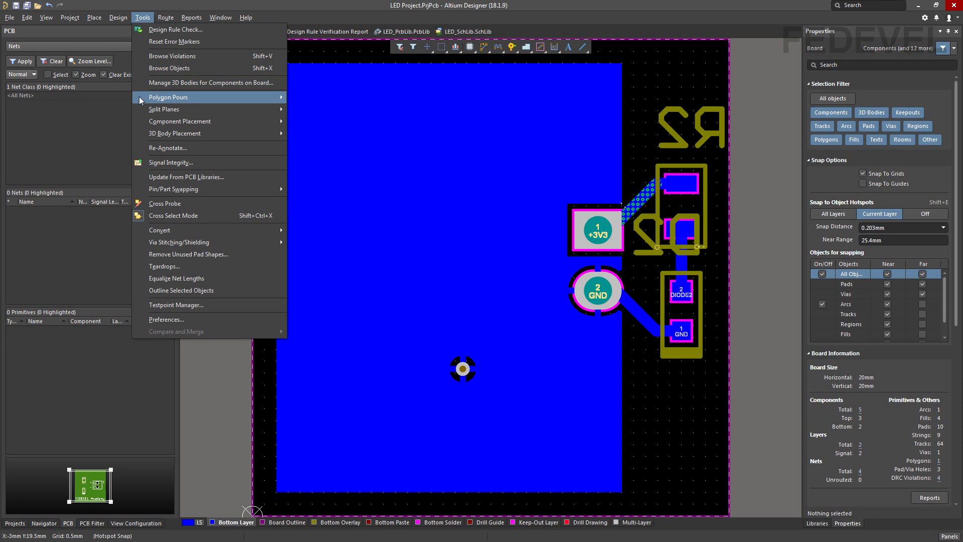
{"action": "mouse_move", "coordinate": [150, 97]}
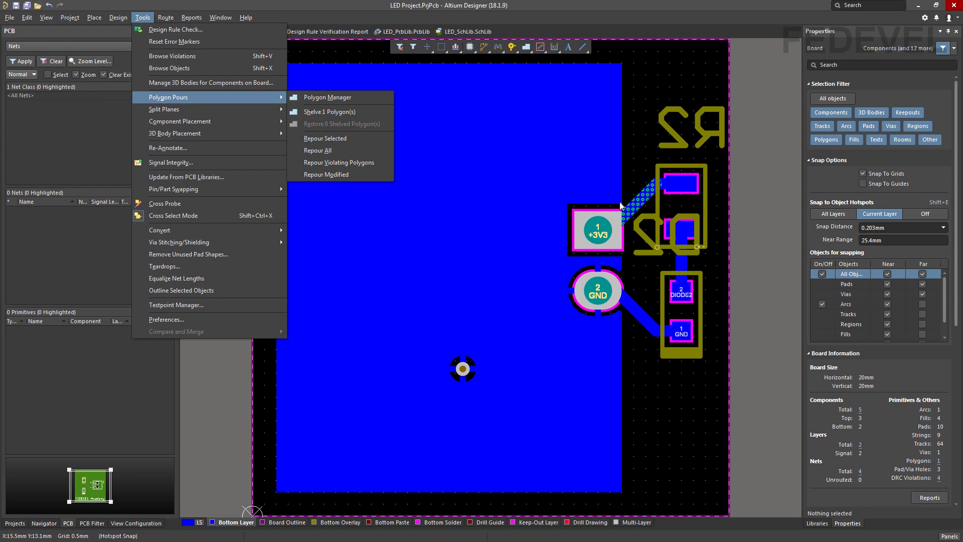
{"action": "left_click", "coordinate": [341, 150]}
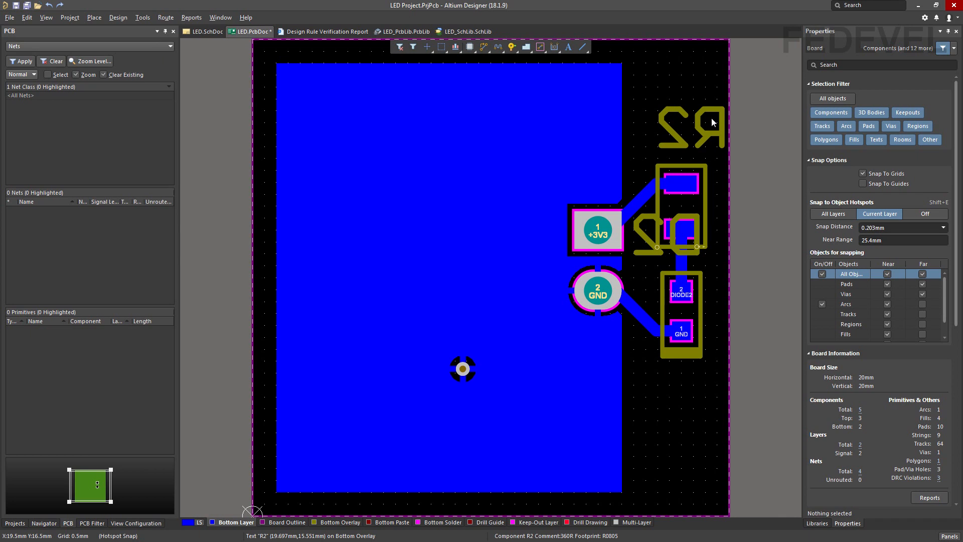
Step: Center the R2 designator above its resistor, move the D2 designator below its LED with only texts selectable, and re-enable selection of all objects
{"action": "left_click_drag", "start_coordinate": [710, 118], "coordinate": [709, 150]}
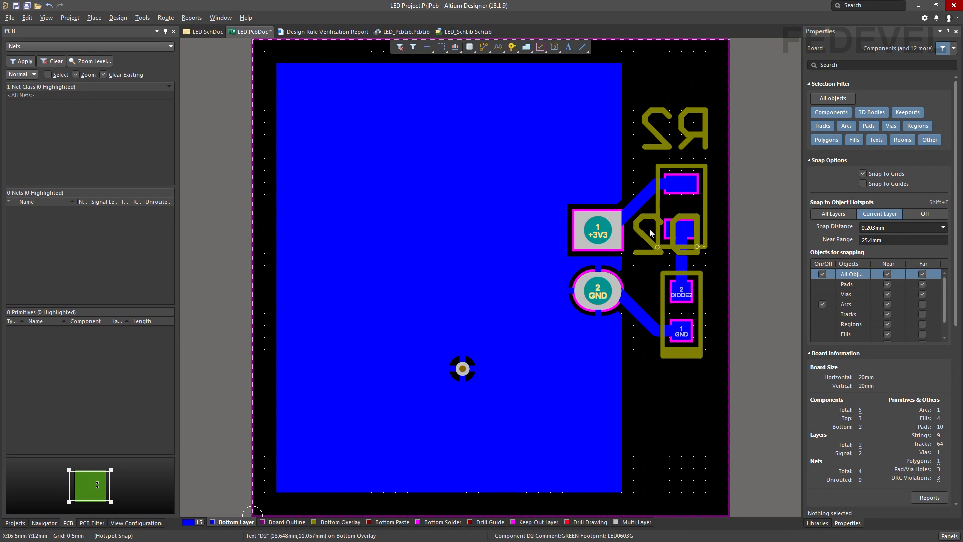
{"action": "left_click_drag", "start_coordinate": [597, 232], "coordinate": [747, 237]}
{"action": "key", "text": "Escape"}
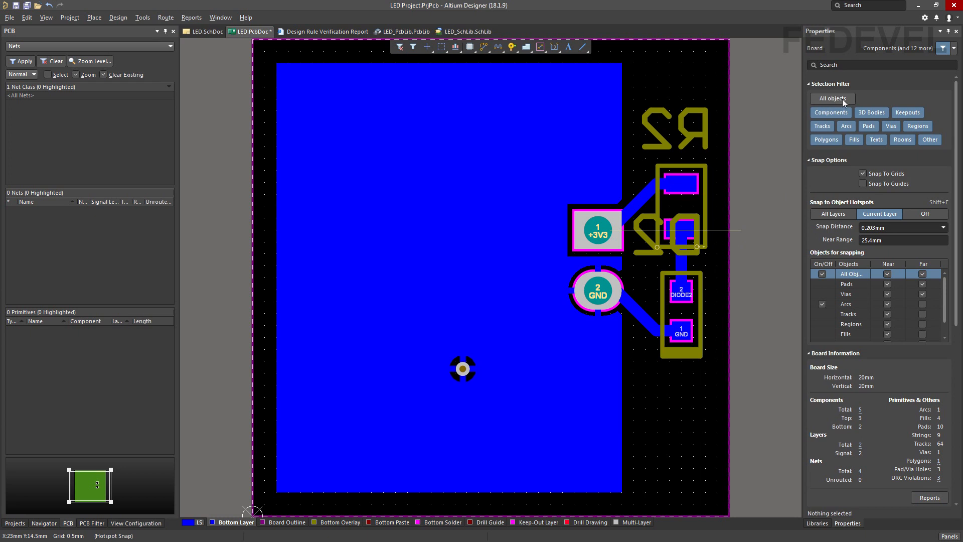
{"action": "left_click", "coordinate": [875, 140]}
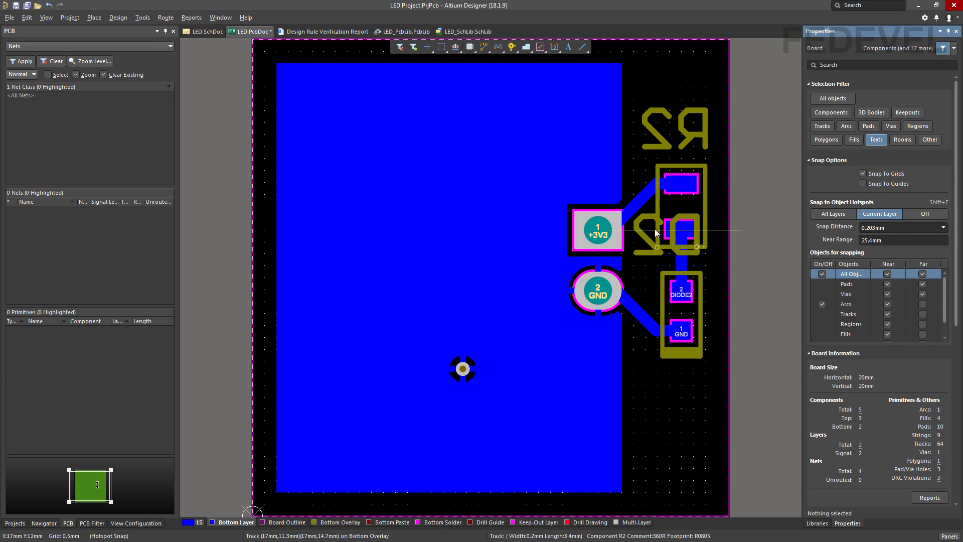
{"action": "left_click_drag", "start_coordinate": [651, 228], "coordinate": [706, 406]}
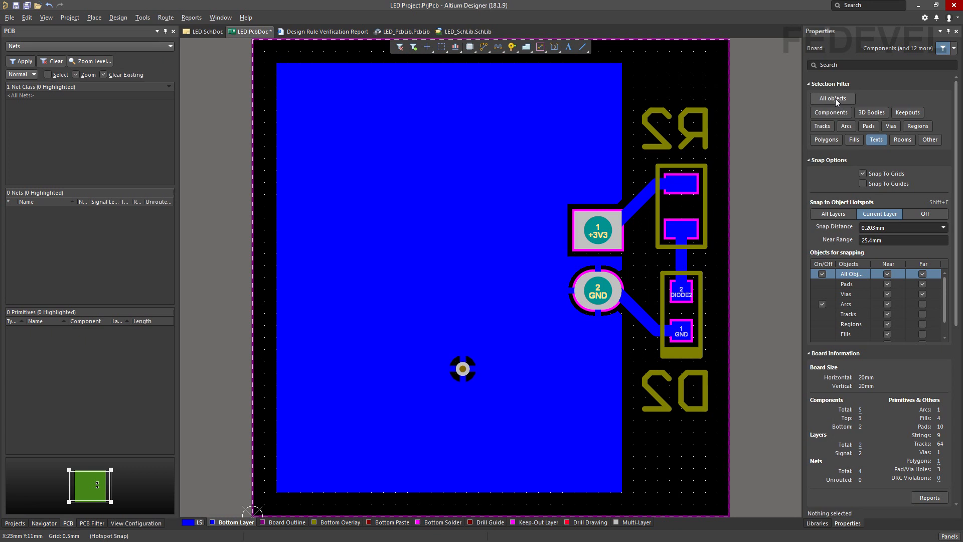
{"action": "left_click", "coordinate": [834, 98]}
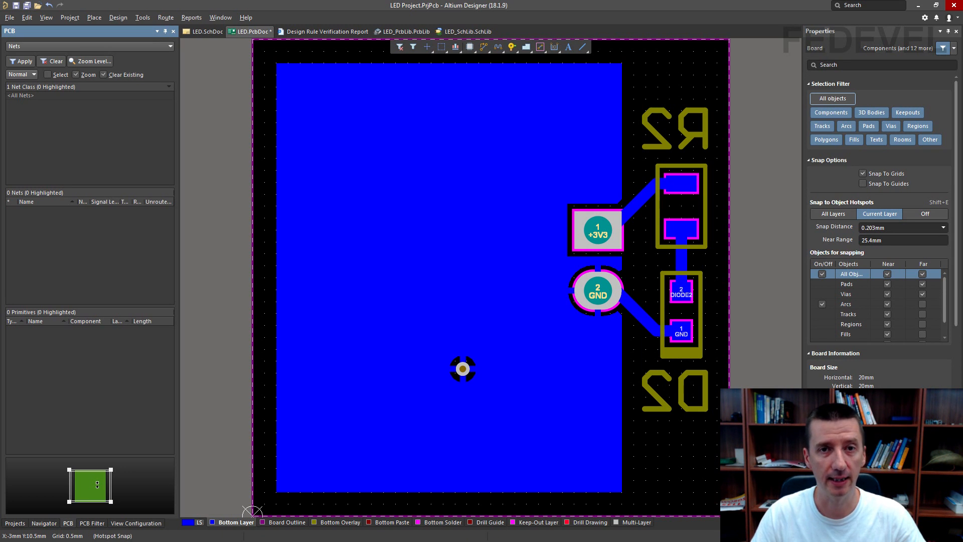
Step: Open the layer view configuration and turn on the visibility of all layers
{"action": "left_click", "coordinate": [188, 523]}
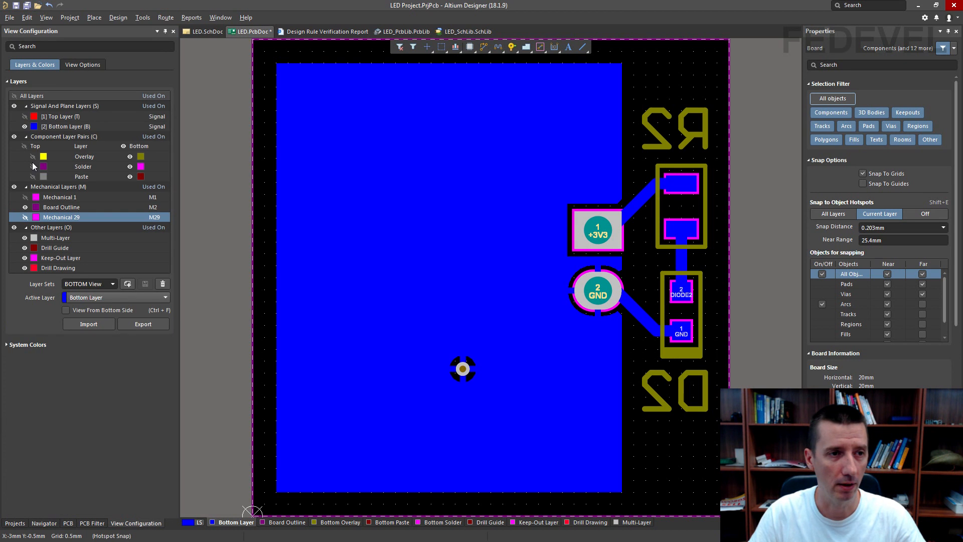
{"action": "left_click", "coordinate": [14, 95]}
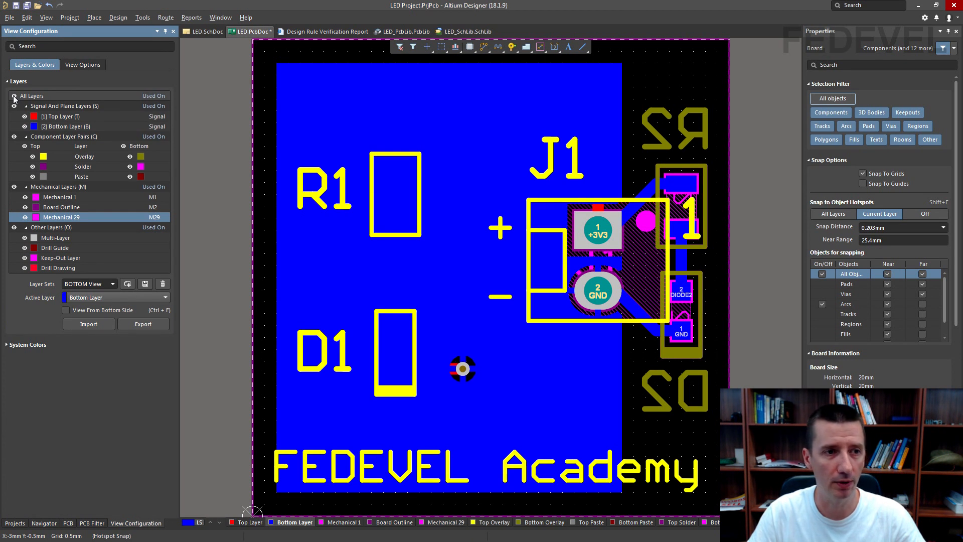
Step: Show only the Mechanical 29 layer and add a component layer pair with M29 as top layer and M30 as bottom layer
{"action": "left_click", "coordinate": [14, 96]}
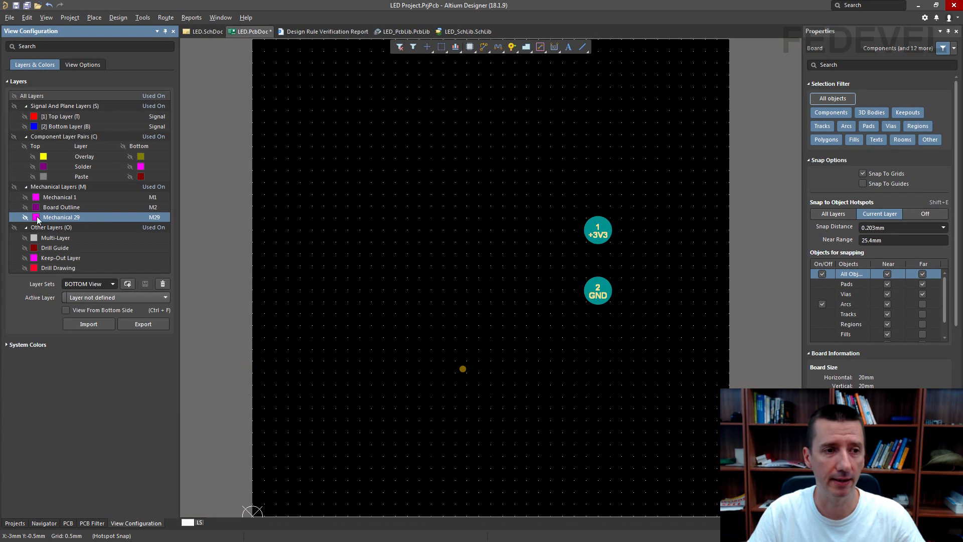
{"action": "left_click", "coordinate": [25, 217]}
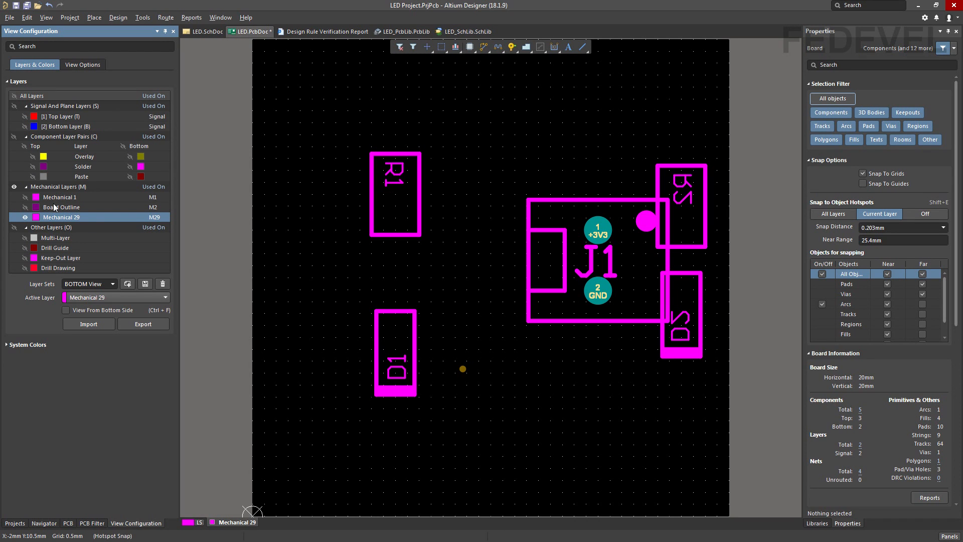
{"action": "right_click", "coordinate": [94, 217]}
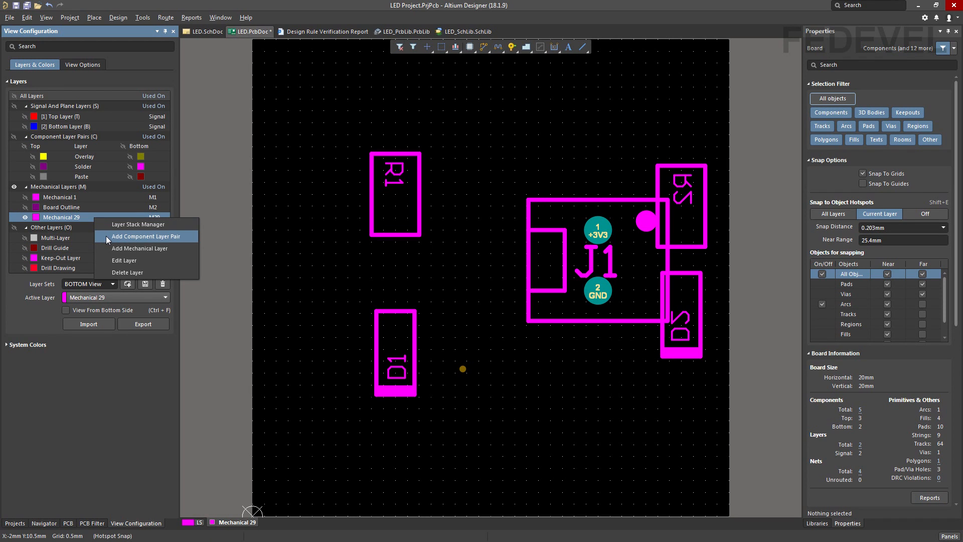
{"action": "left_click", "coordinate": [107, 238]}
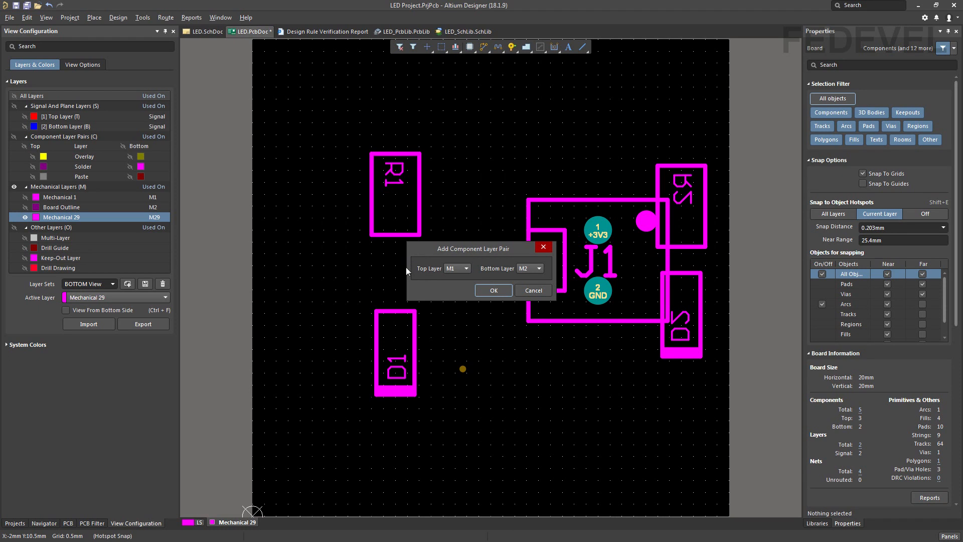
{"action": "left_click", "coordinate": [465, 268]}
{"action": "left_click_drag", "start_coordinate": [469, 290], "coordinate": [471, 405]}
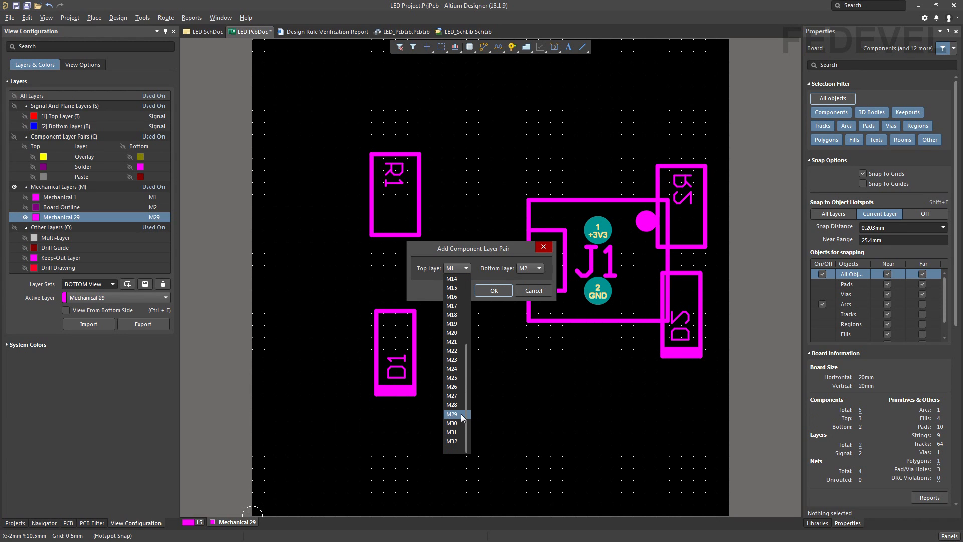
{"action": "left_click", "coordinate": [462, 414]}
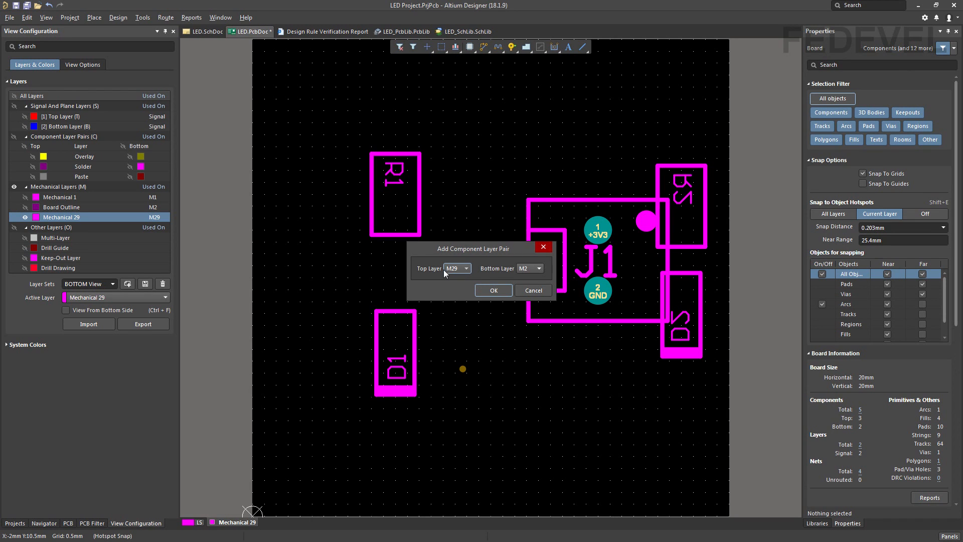
{"action": "left_click", "coordinate": [539, 269]}
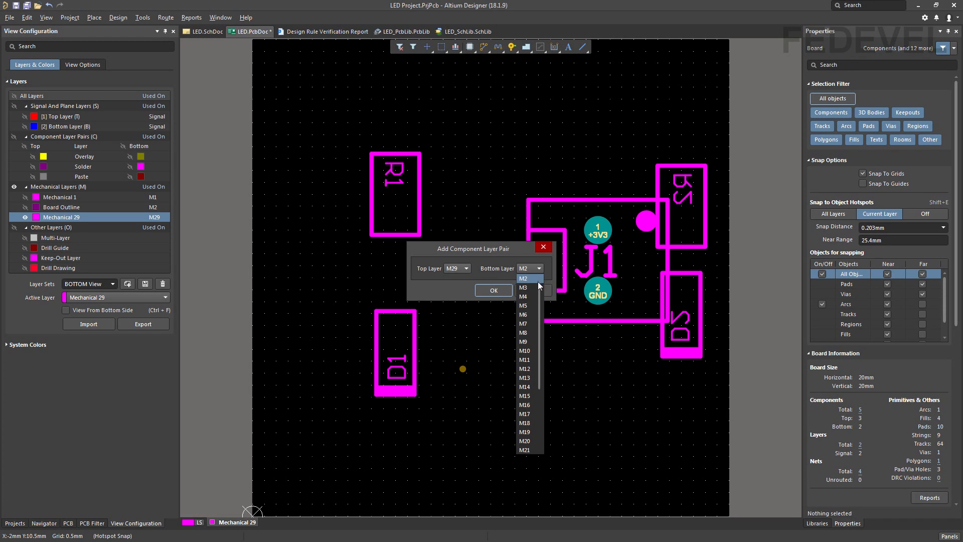
{"action": "left_click_drag", "start_coordinate": [538, 285], "coordinate": [547, 360]}
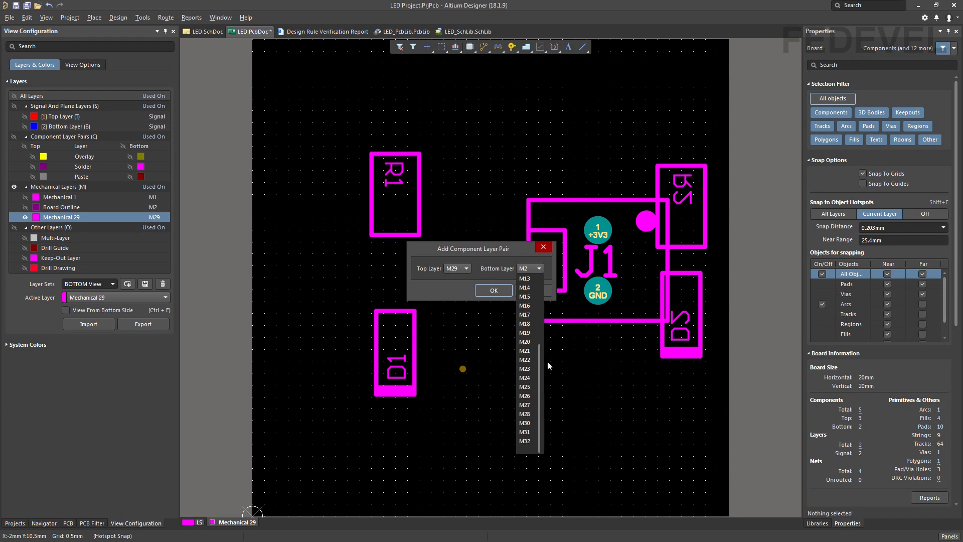
{"action": "left_click", "coordinate": [525, 423]}
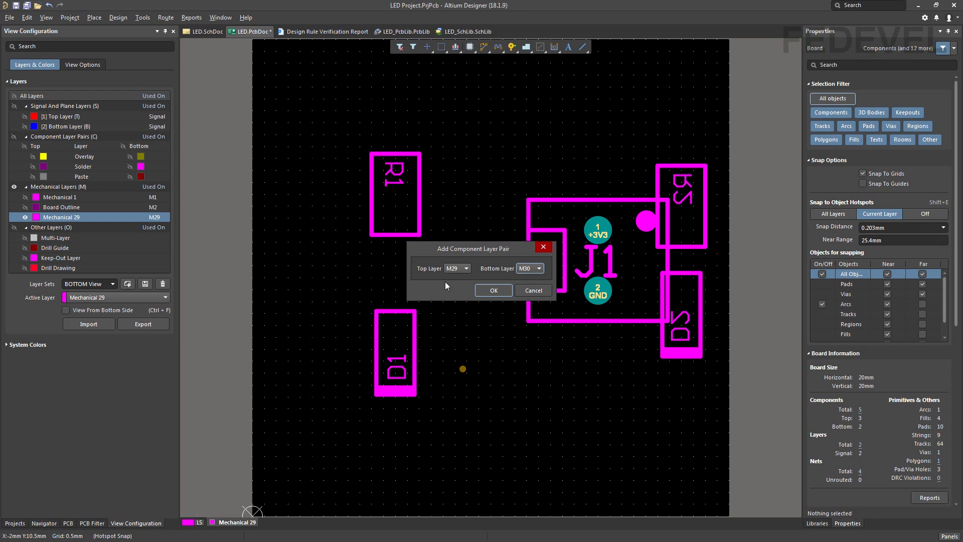
{"action": "left_click", "coordinate": [493, 291]}
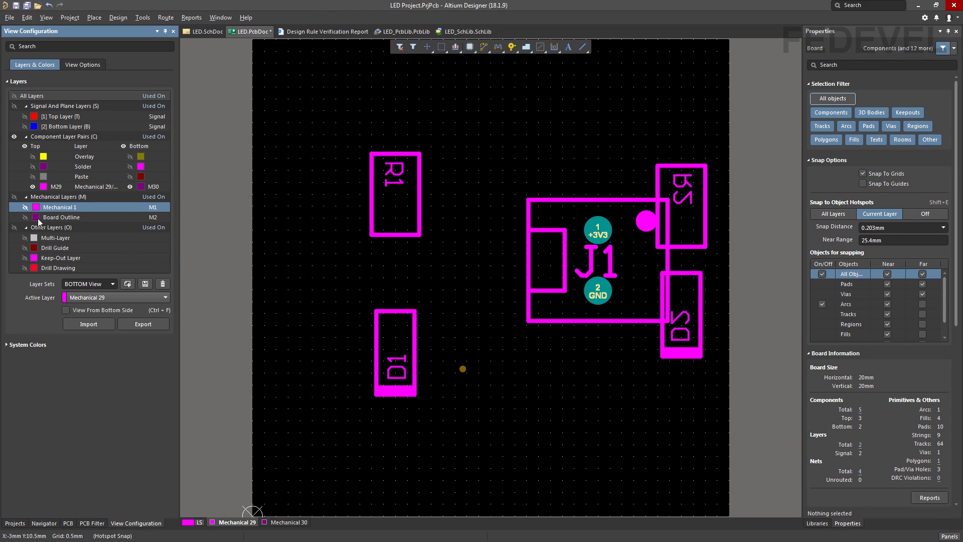
Step: Switch the active layer to Mechanical 30 and toggle Mechanical 29 off and on to check which objects it holds
{"action": "key", "text": "KP_Add"}
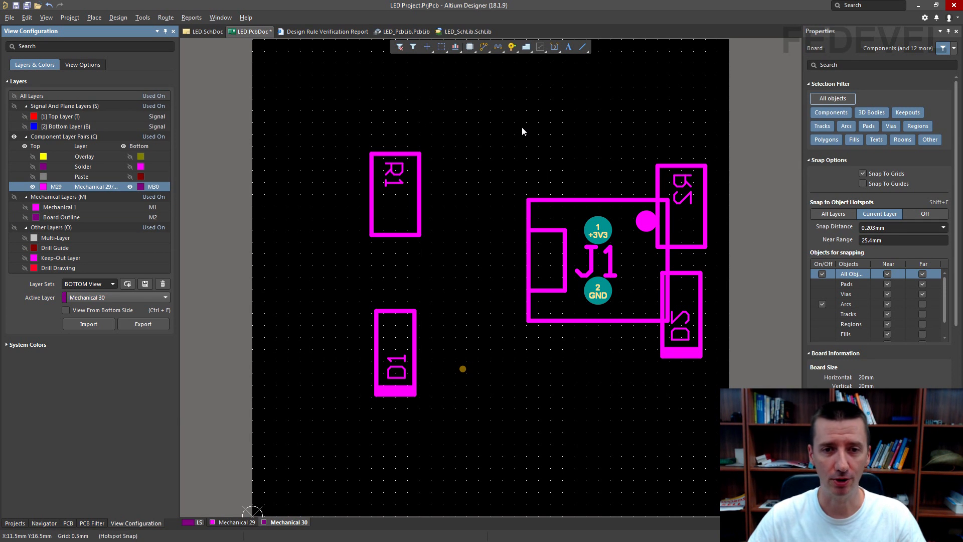
{"action": "left_click", "coordinate": [33, 186]}
{"action": "left_click", "coordinate": [32, 187]}
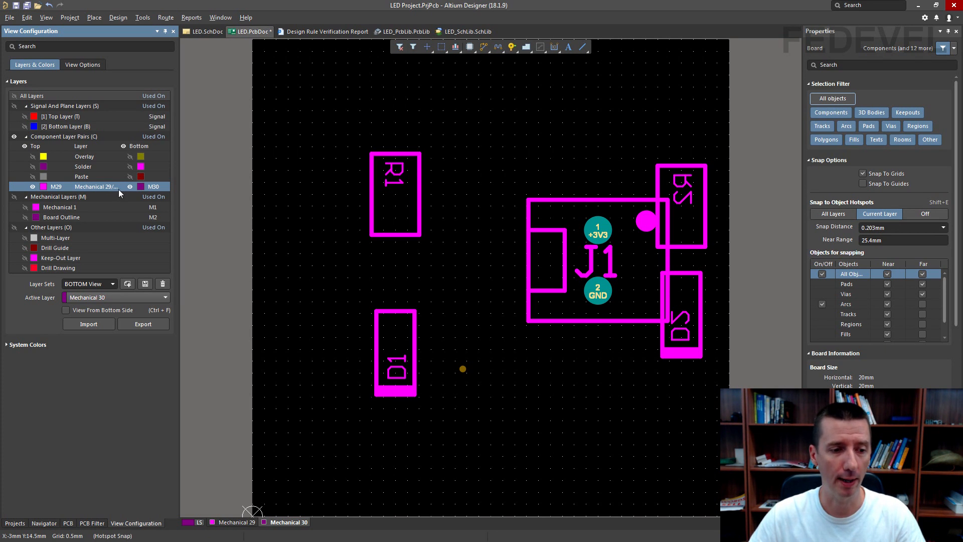
Step: Open LED_PcbLib.PcbLib and update the PCB with all its footprints, including text, silkscreen, mechanical and other layers and pad mask expansions
{"action": "left_click", "coordinate": [15, 523]}
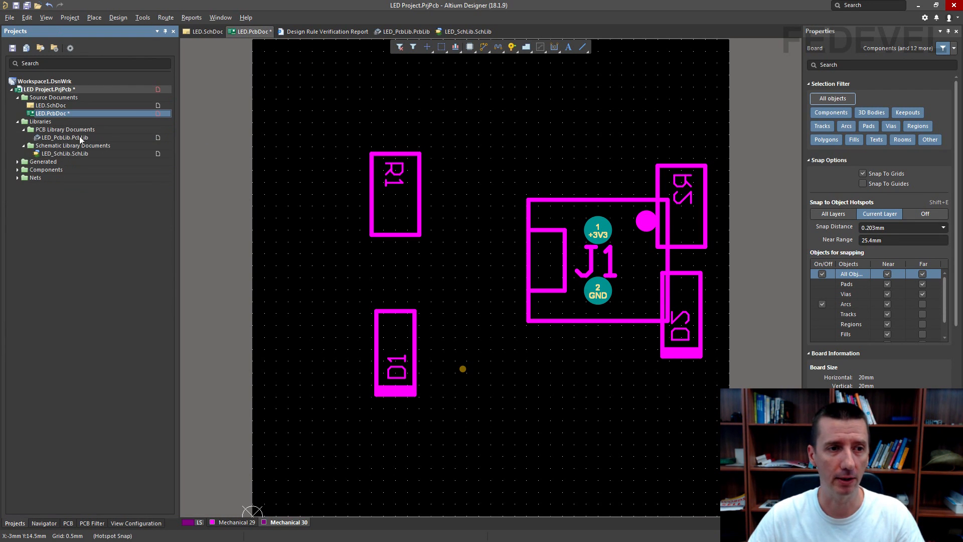
{"action": "double_click", "coordinate": [97, 139]}
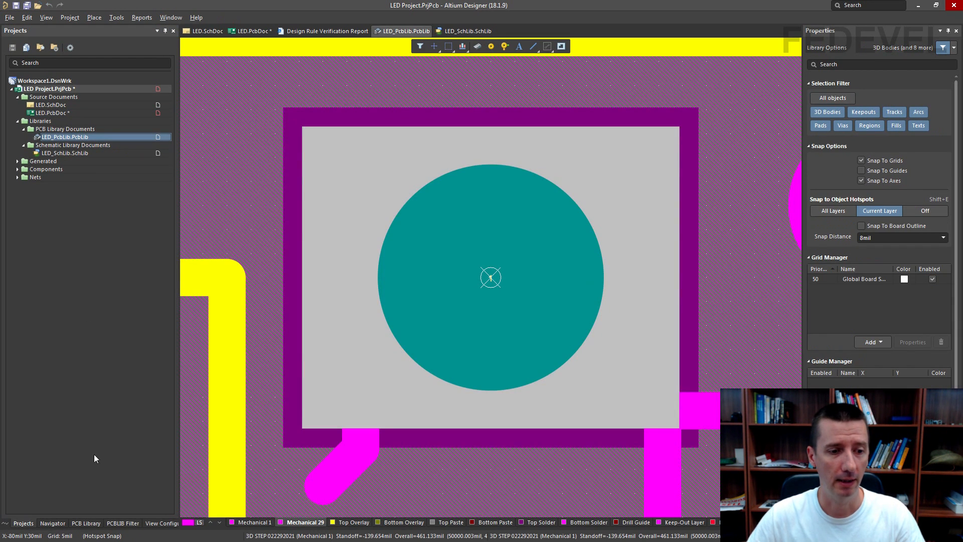
{"action": "left_click", "coordinate": [86, 523]}
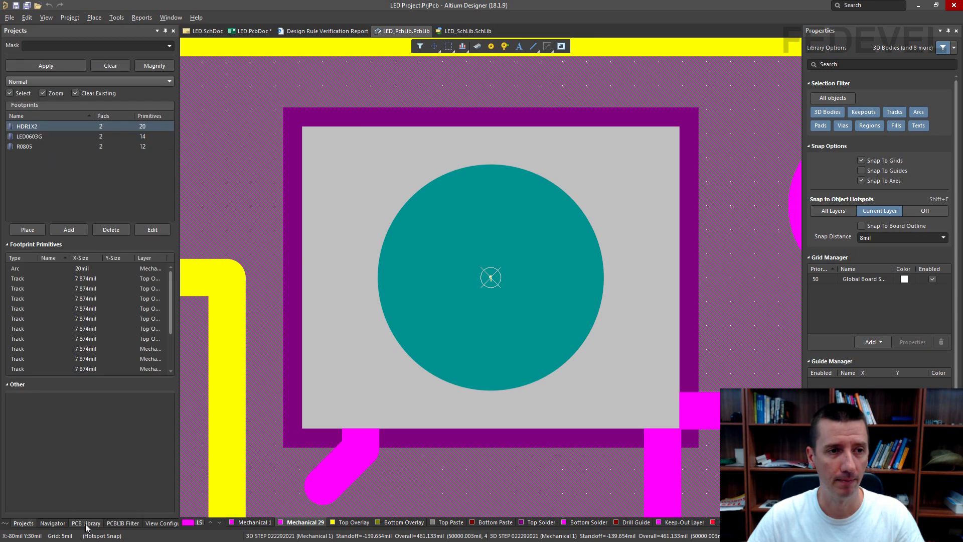
{"action": "right_click", "coordinate": [70, 163]}
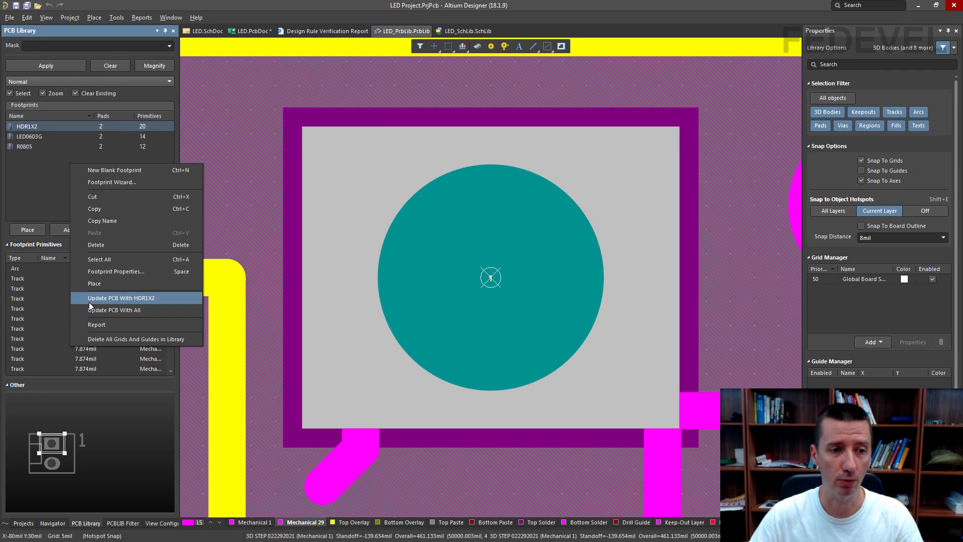
{"action": "left_click", "coordinate": [152, 309]}
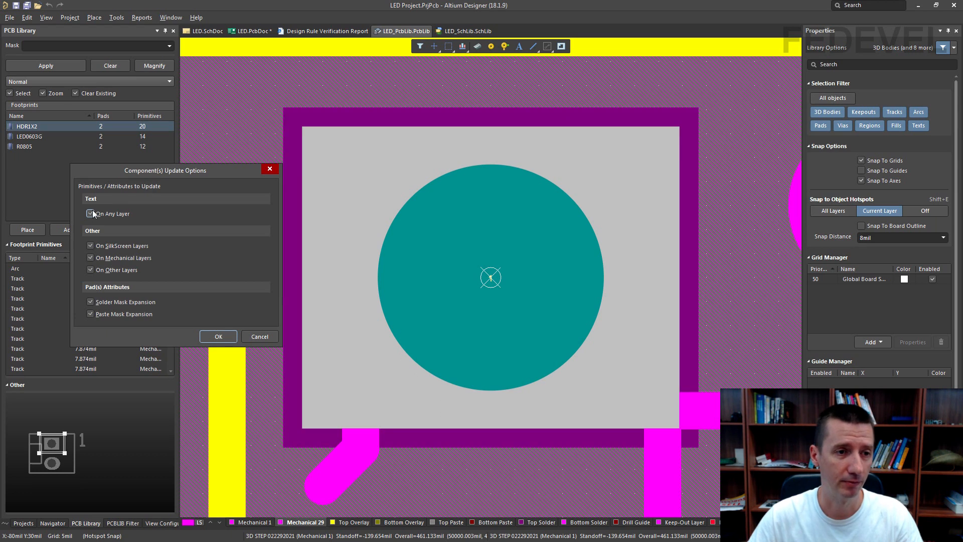
{"action": "left_click", "coordinate": [217, 336]}
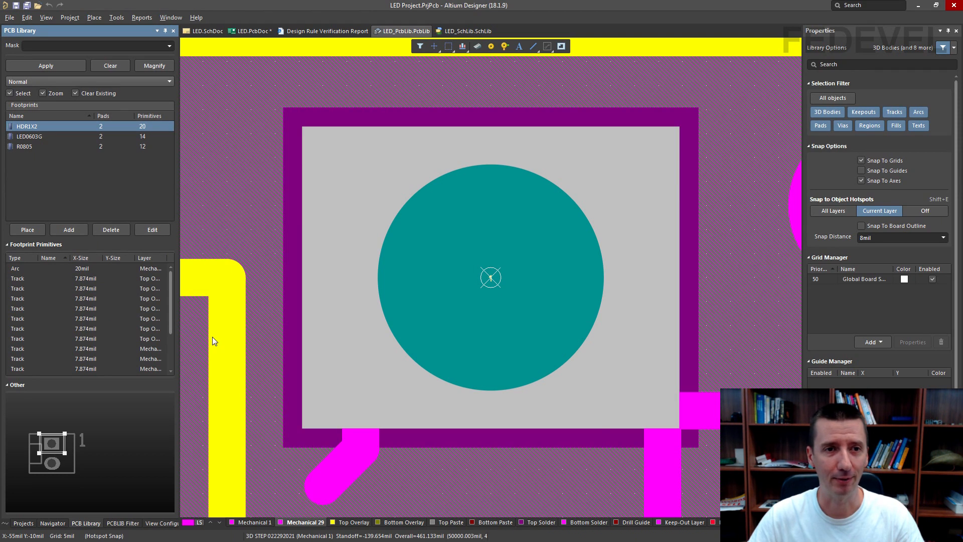
Step: Return to LED.PcbDoc, display Mechanical 30 and Mechanical 29 one at a time, leave only Mechanical 29 shown, and save the board
{"action": "left_click", "coordinate": [248, 29]}
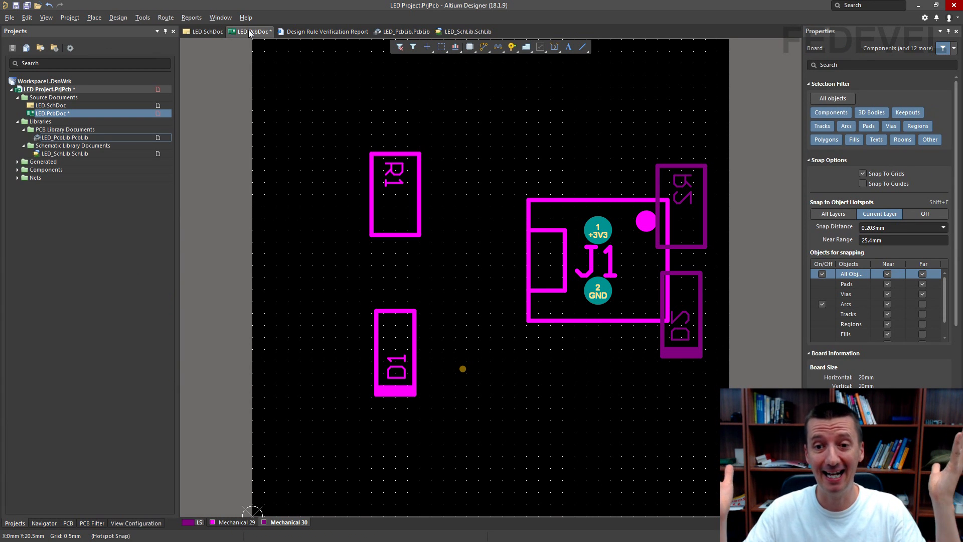
{"action": "left_click", "coordinate": [126, 523]}
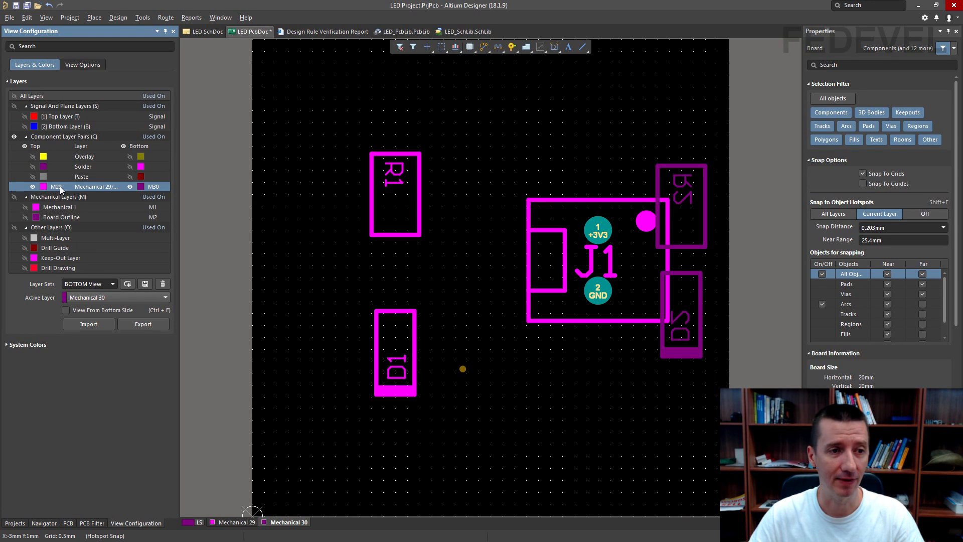
{"action": "left_click", "coordinate": [33, 187]}
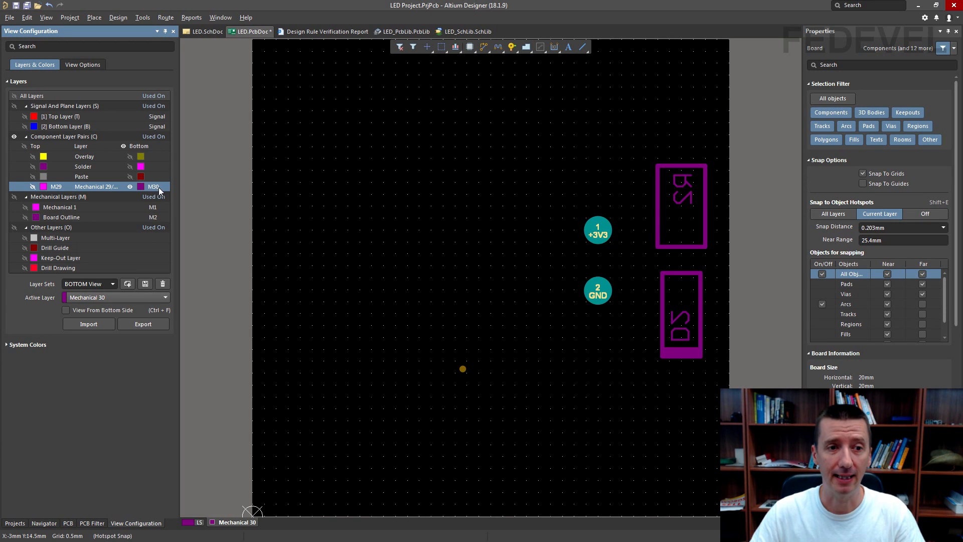
{"action": "left_click", "coordinate": [33, 186]}
{"action": "left_click", "coordinate": [130, 187]}
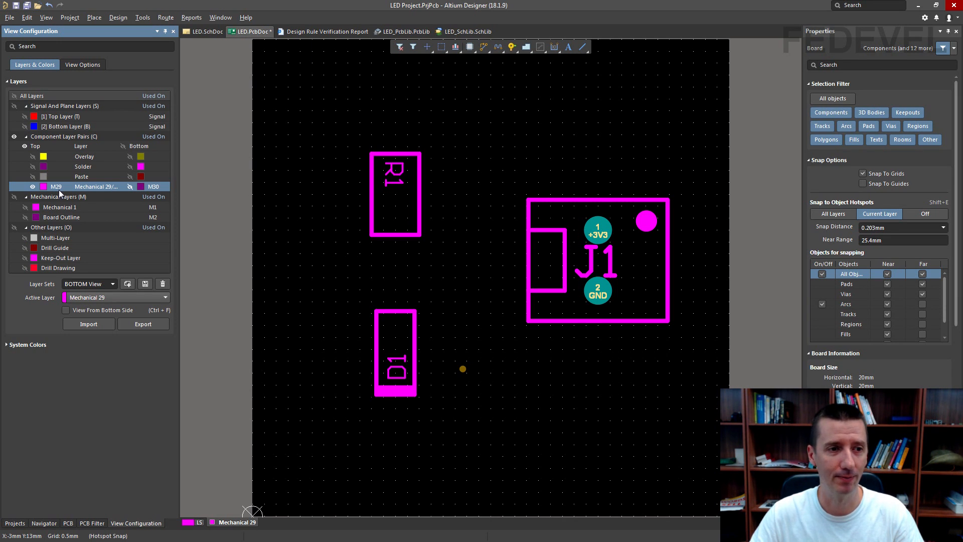
{"action": "key", "text": "ctrl+s"}
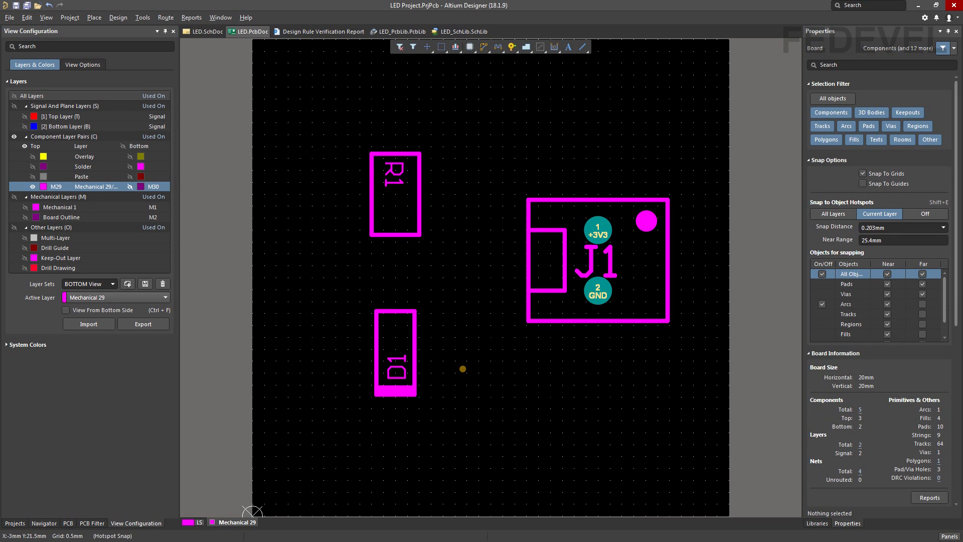
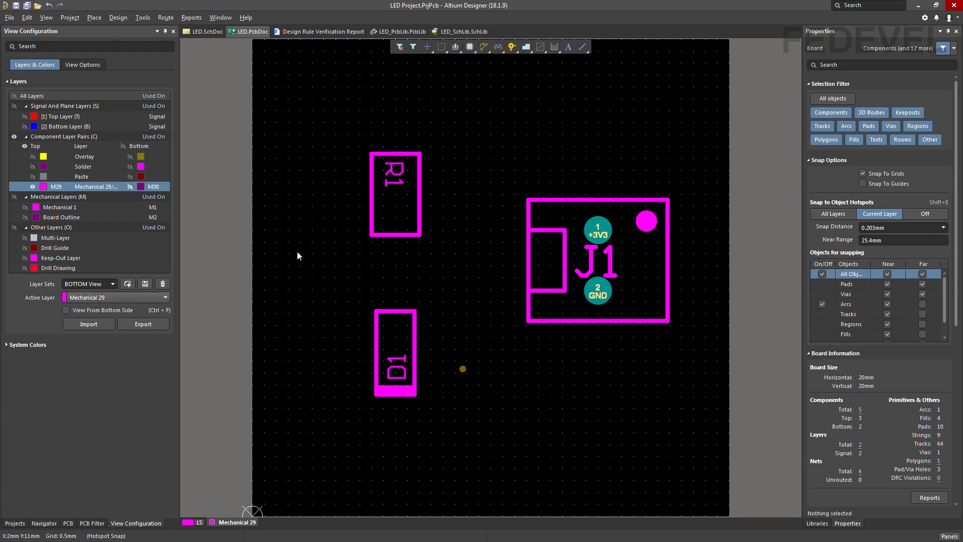
Step: In LED_PcbLib.PcbLib, switch the units to mm and set the snap grid to 0.100 mm for the LED0603G footprint
{"action": "left_click", "coordinate": [396, 32]}
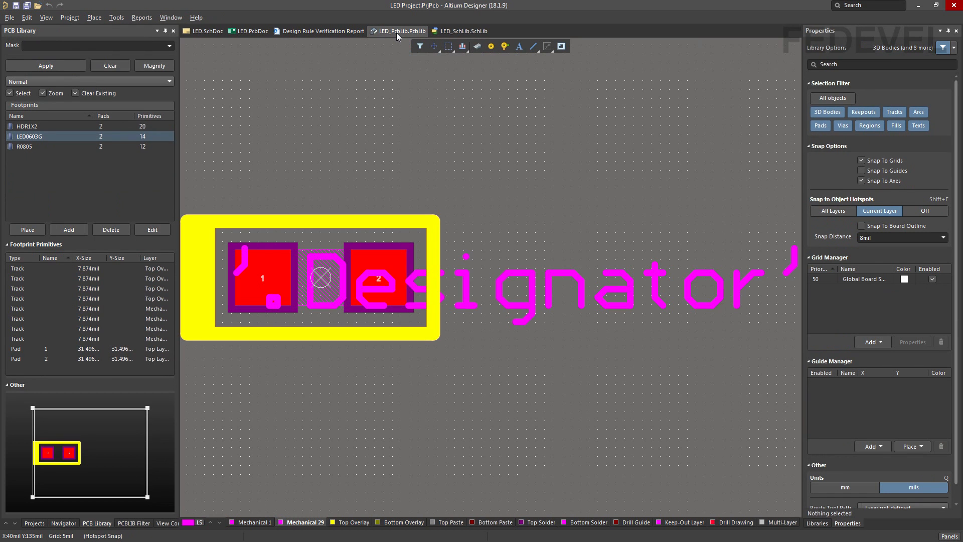
{"action": "left_click", "coordinate": [97, 524]}
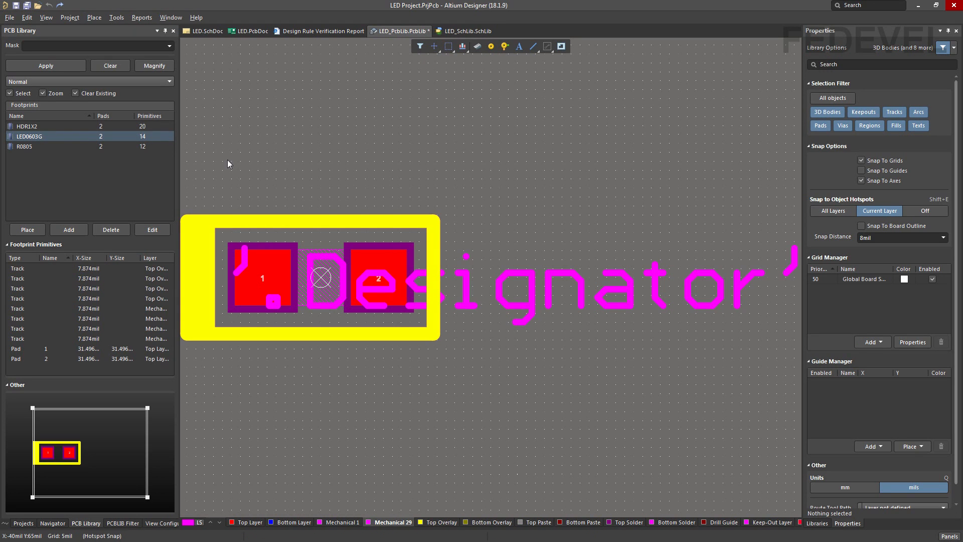
{"action": "left_click", "coordinate": [838, 488]}
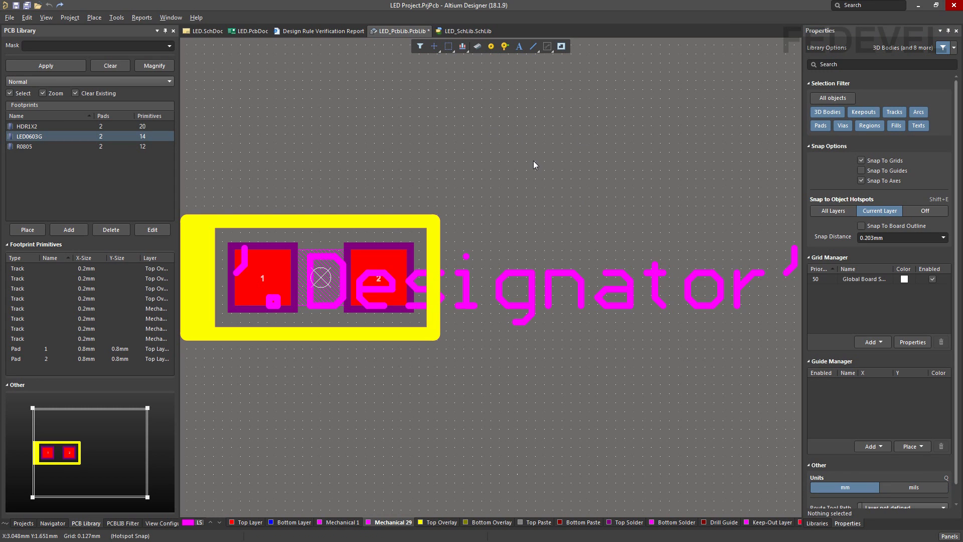
{"action": "key", "text": "g"}
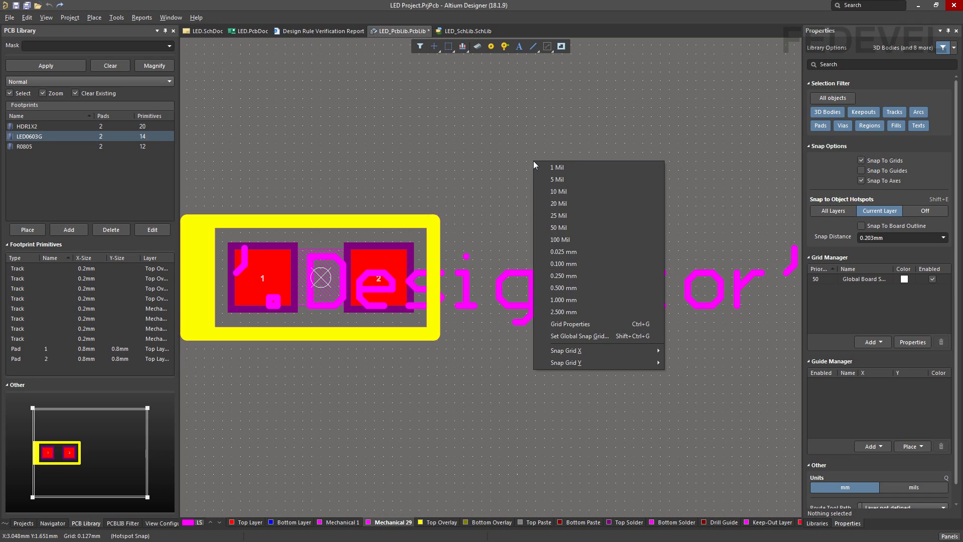
{"action": "left_click", "coordinate": [584, 265]}
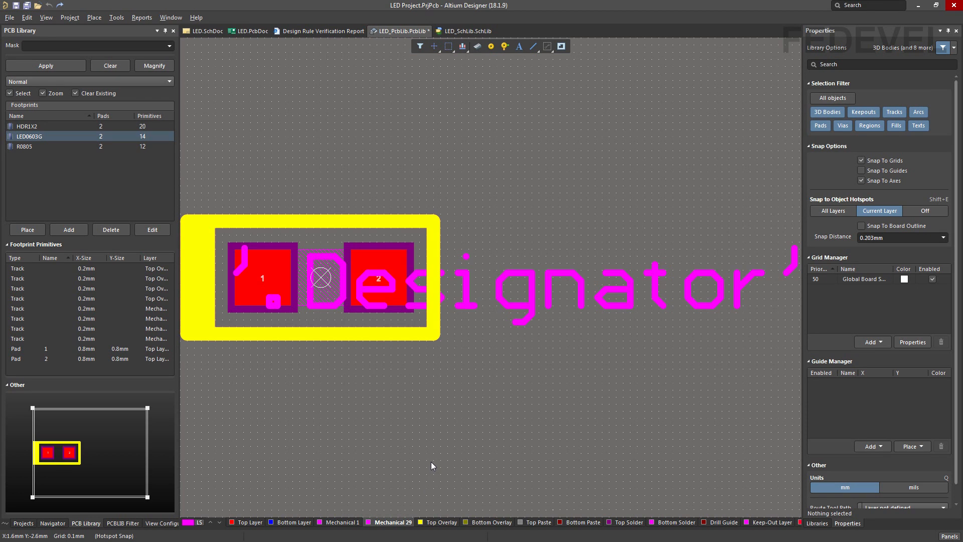
Step: Isolate Mechanical 29, shift the .Designator text away from pad 1, and place a full circle about 0.2 mm in radius at pad 1's upper-left corner
{"action": "key", "text": "shift+s"}
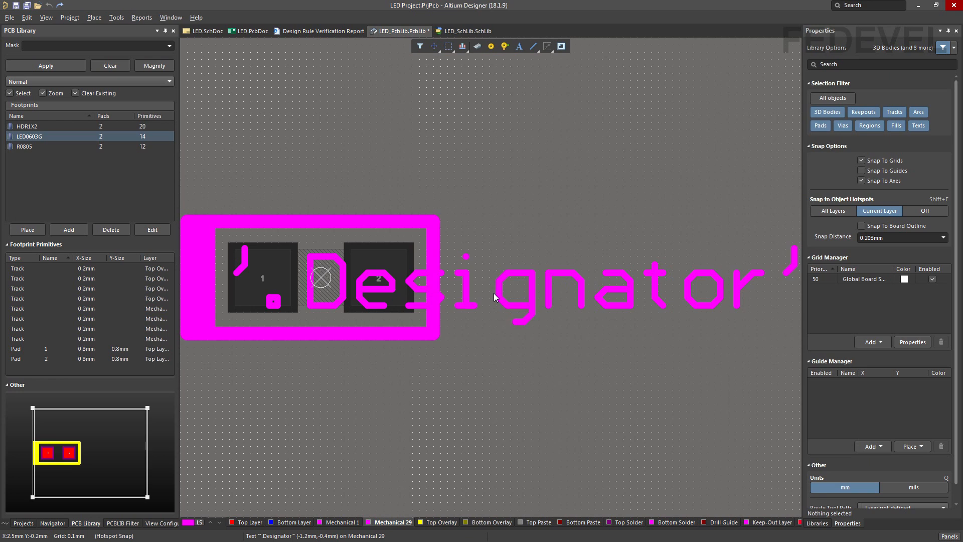
{"action": "left_click_drag", "start_coordinate": [494, 297], "coordinate": [291, 308]}
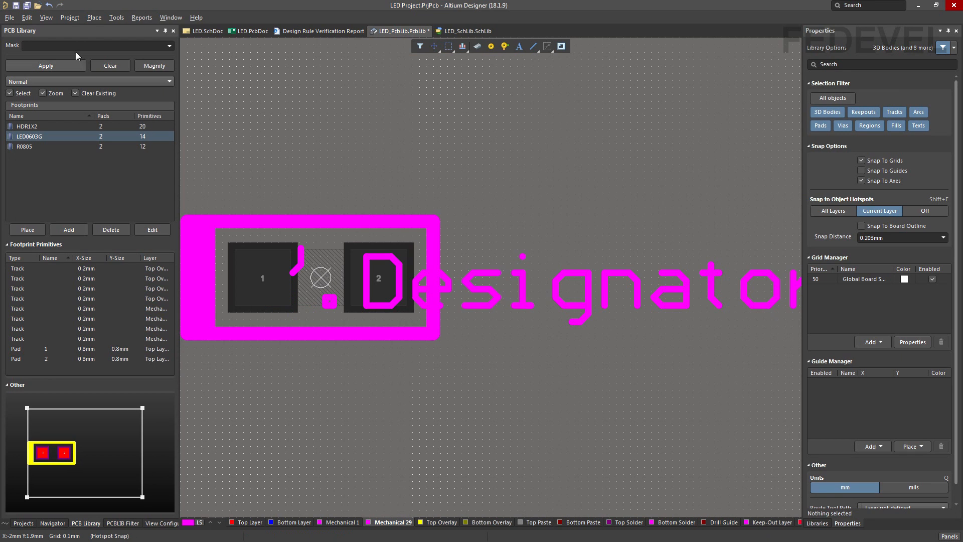
{"action": "left_click", "coordinate": [92, 20]}
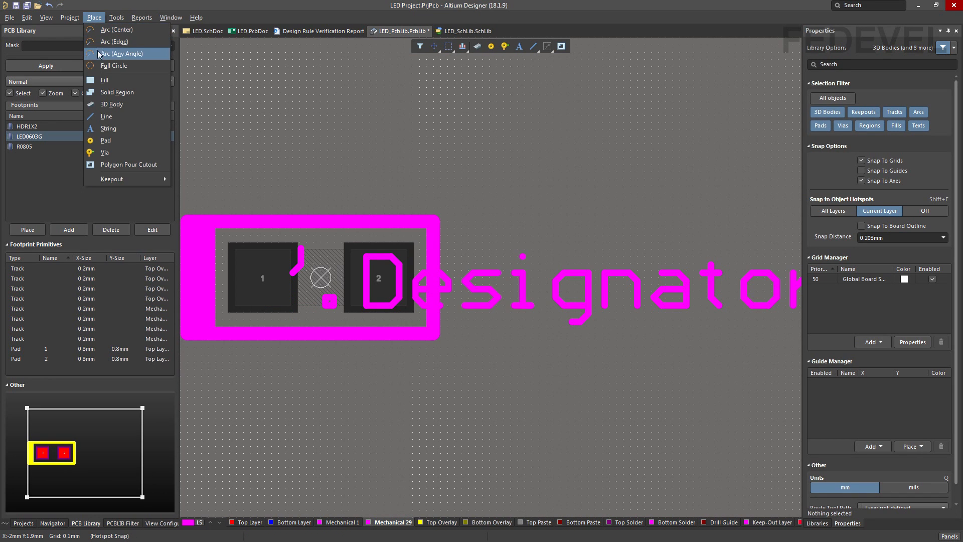
{"action": "left_click", "coordinate": [141, 69]}
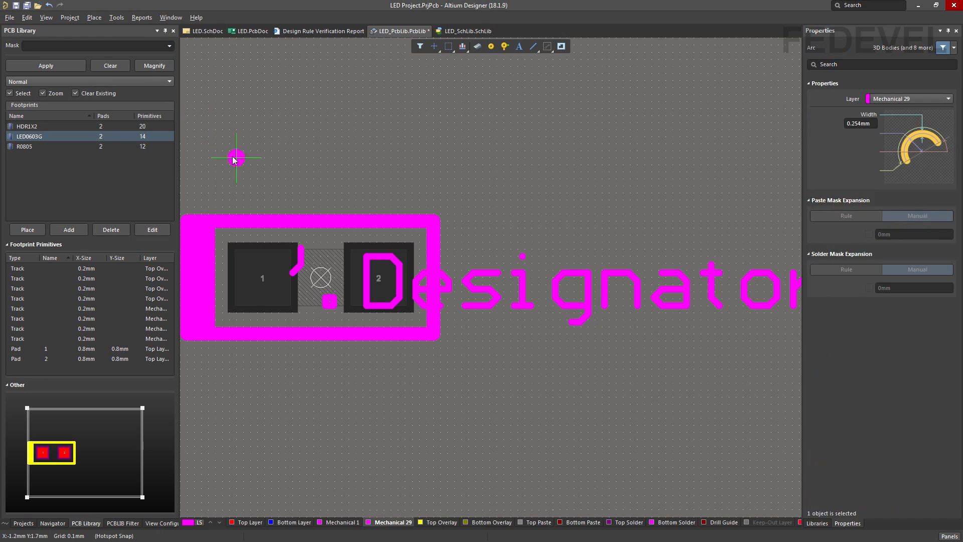
{"action": "left_click", "coordinate": [246, 258]}
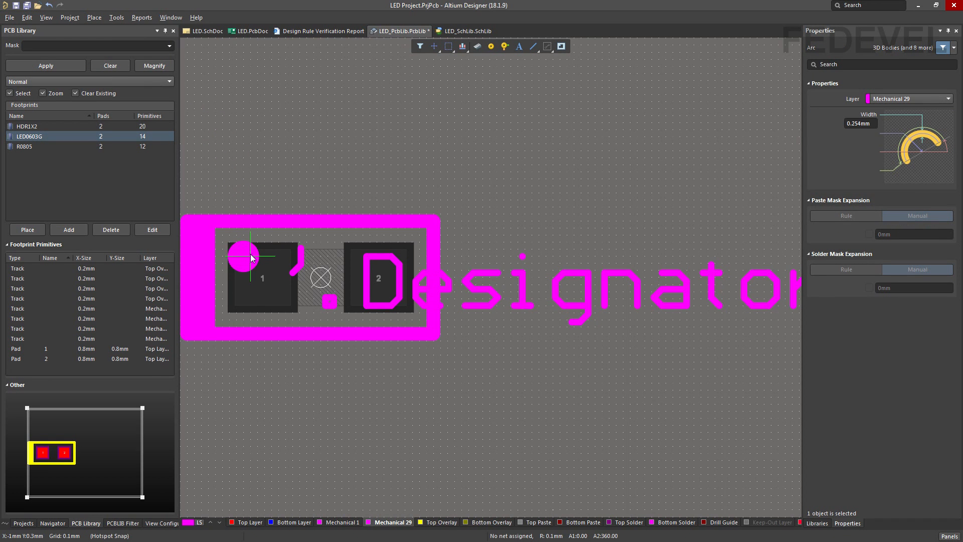
{"action": "left_click", "coordinate": [259, 257]}
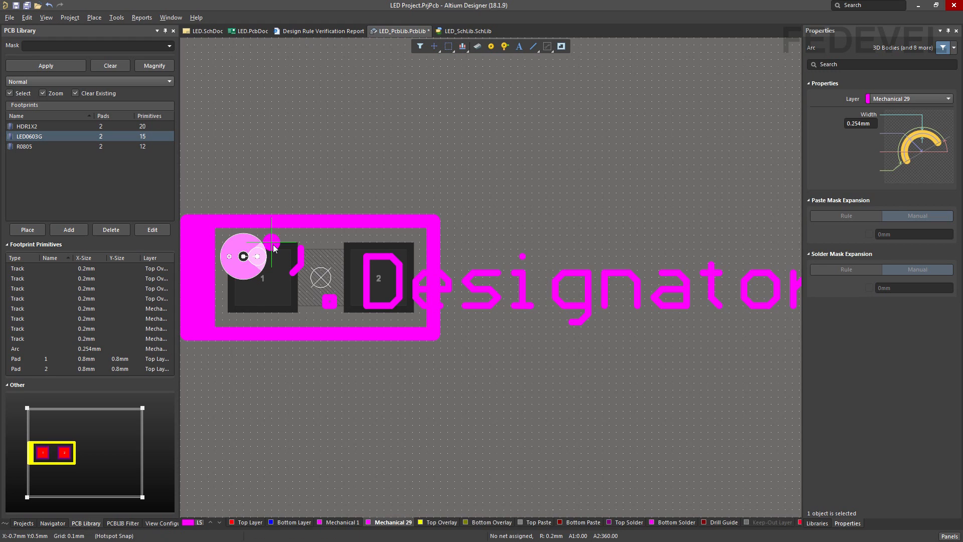
{"action": "right_click", "coordinate": [273, 244]}
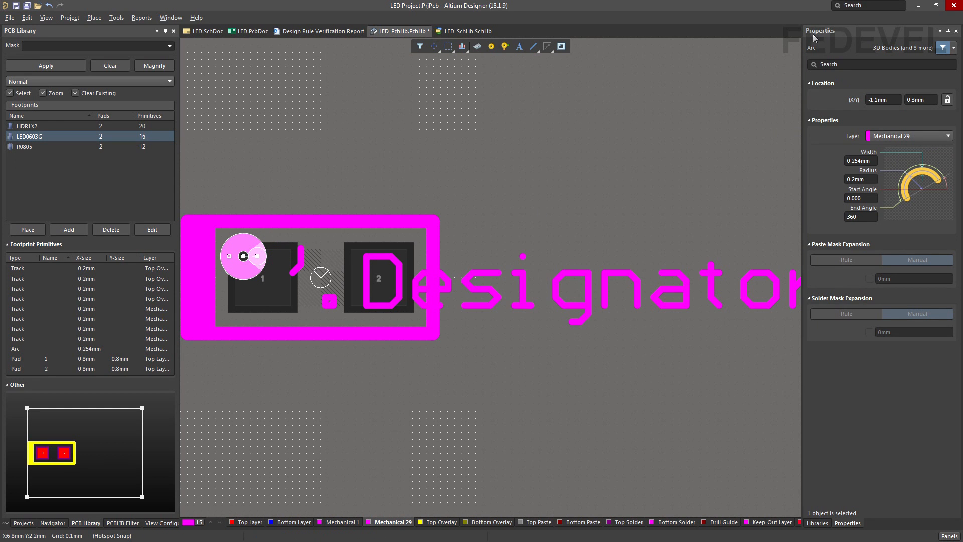
Step: Set the pad 1 marker circle's line width to 0.3 mm and its radius to 0.1 mm
{"action": "left_click", "coordinate": [849, 161]}
{"action": "type", "text": "0.3"}
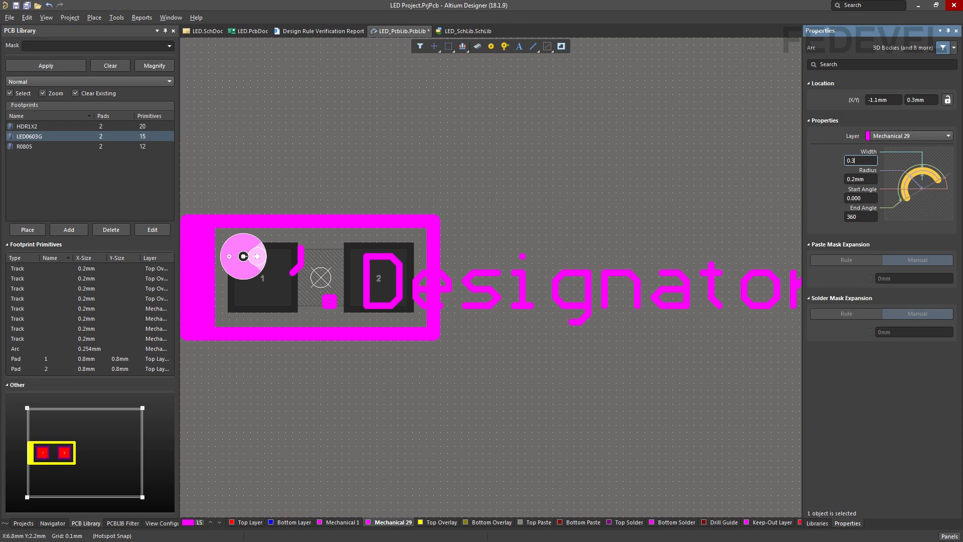
{"action": "key", "text": "Tab"}
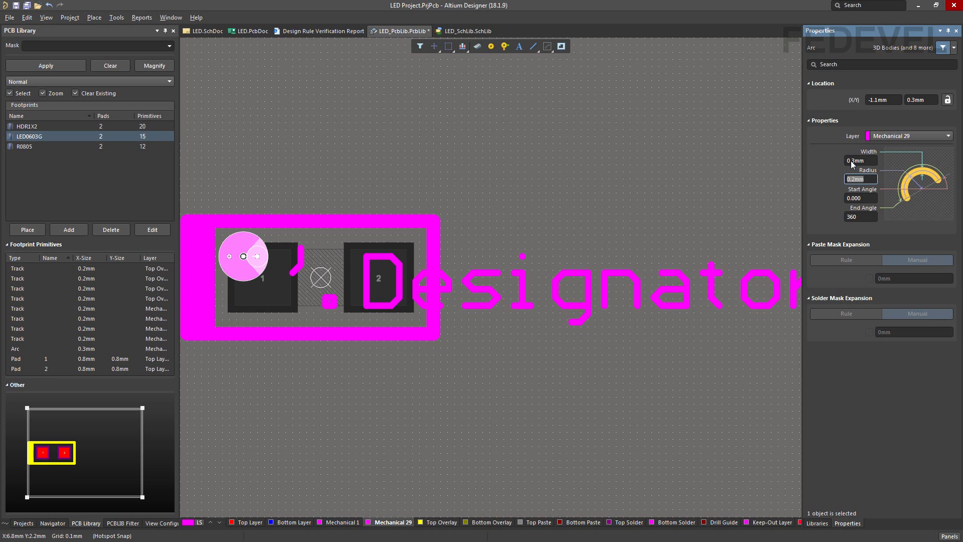
{"action": "key", "text": "Tab"}
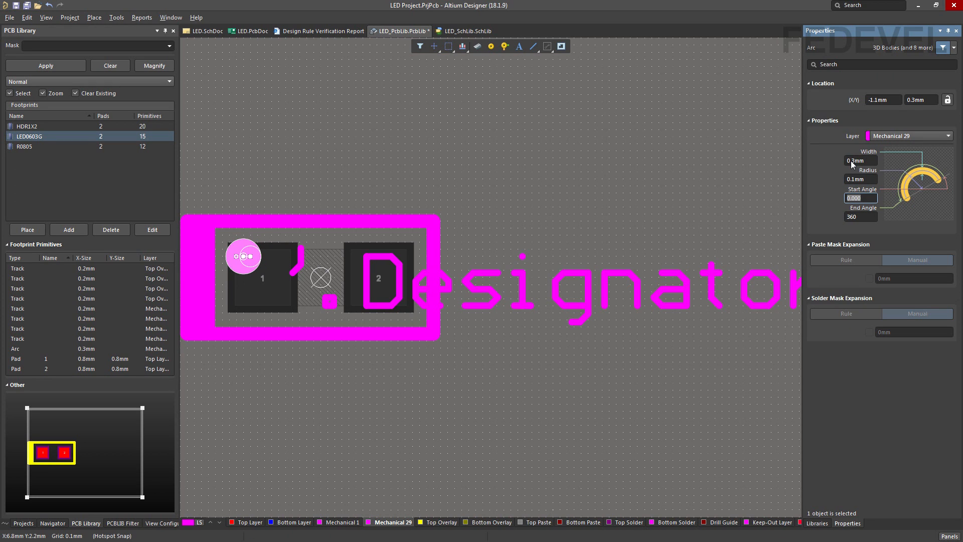
{"action": "left_click", "coordinate": [482, 152]}
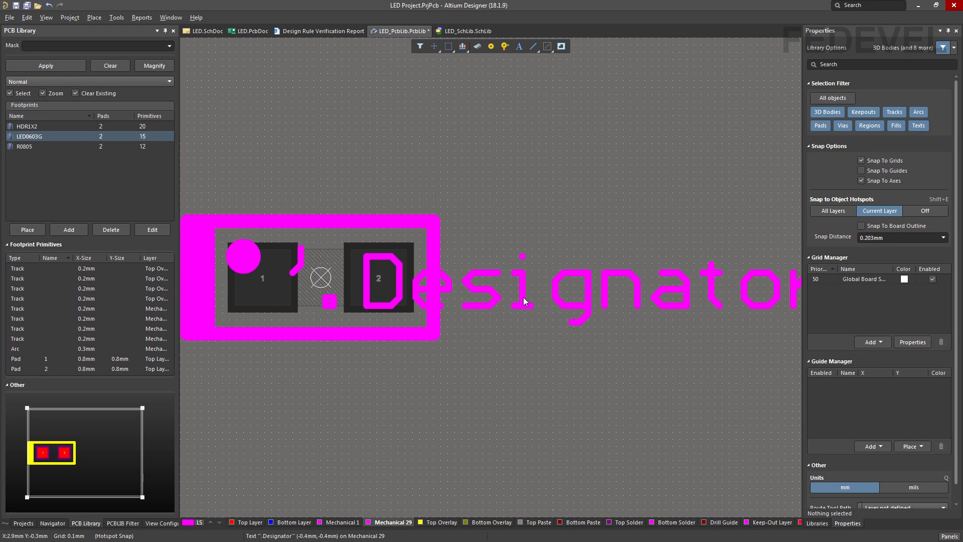
Step: Shift the .Designator text slightly back toward the pad 1 marker, show all layers again, and save the footprint library
{"action": "left_click_drag", "start_coordinate": [524, 302], "coordinate": [279, 308]}
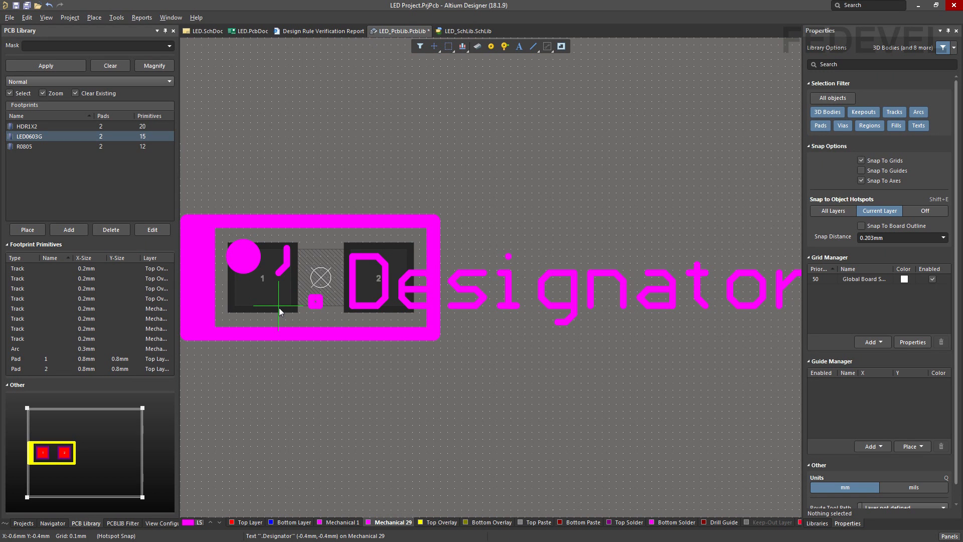
{"action": "left_click_drag", "start_coordinate": [279, 308], "coordinate": [279, 307]}
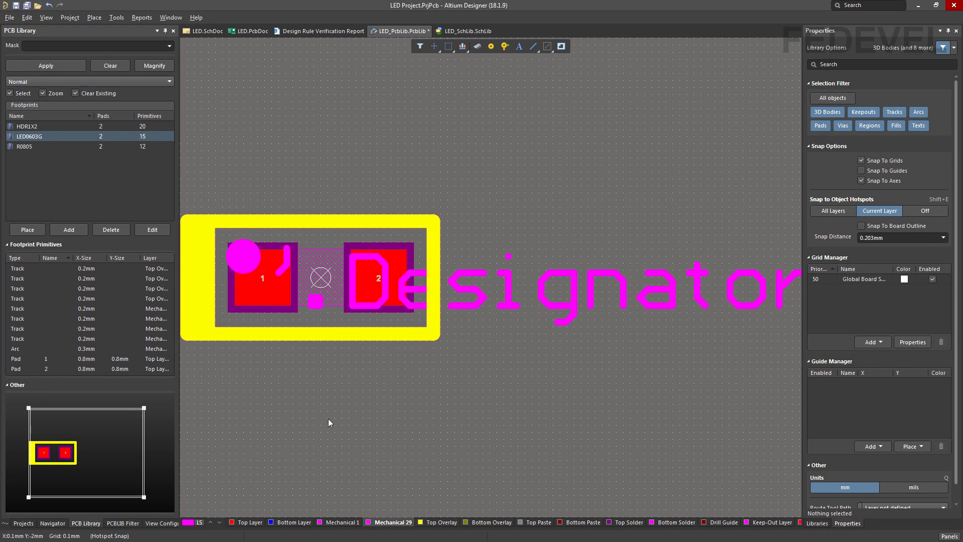
{"action": "left_click", "coordinate": [16, 7]}
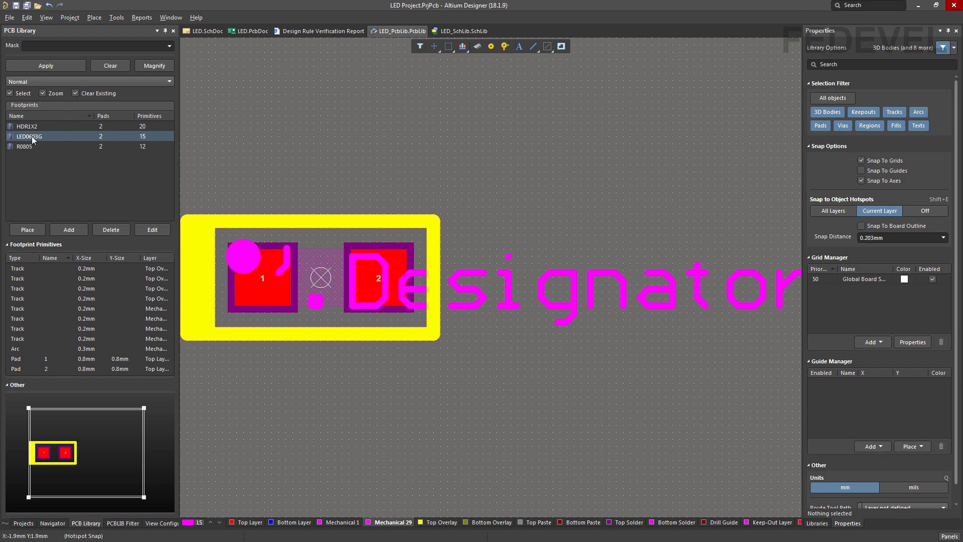
Step: Update the PCB with the LED0603G footprint, including text, silkscreen, mechanical and other layers plus solder and paste mask expansions
{"action": "right_click", "coordinate": [60, 134]}
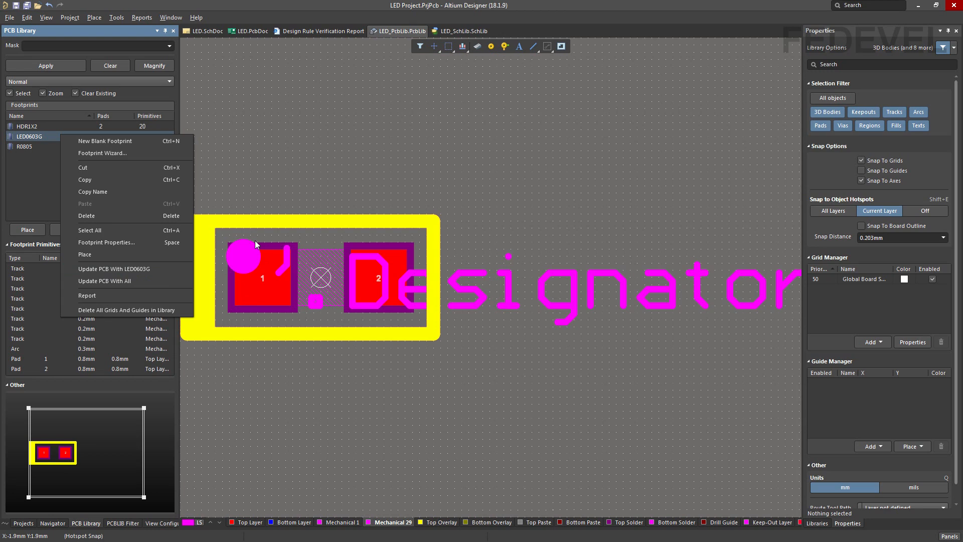
{"action": "left_click", "coordinate": [164, 269]}
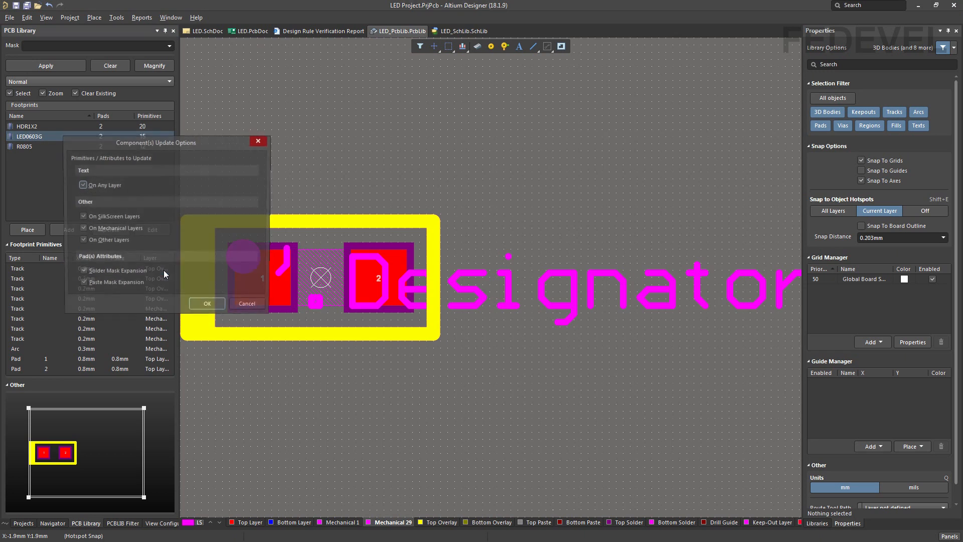
{"action": "left_click", "coordinate": [211, 308]}
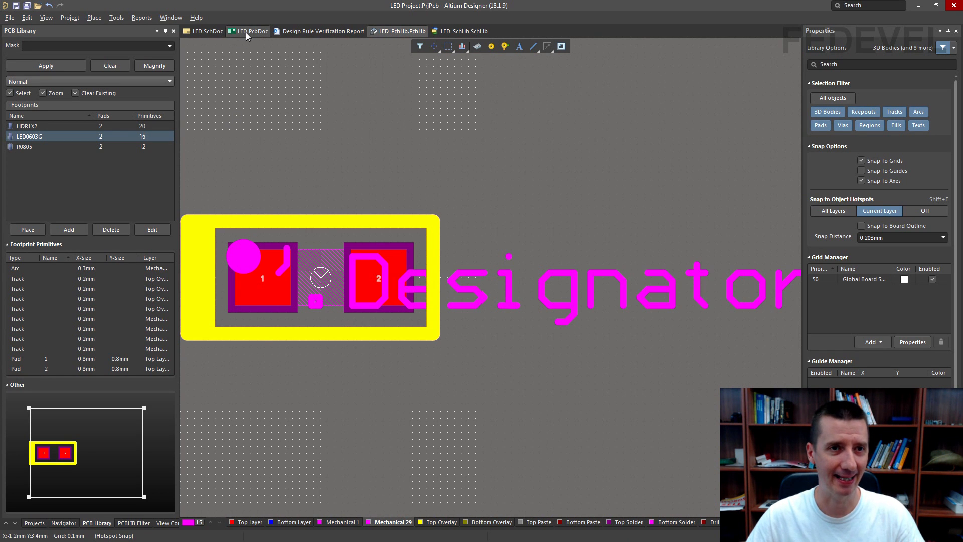
Step: Switch to LED.PcbDoc and hide the pad holes and via holes in the system colors
{"action": "left_click", "coordinate": [245, 32]}
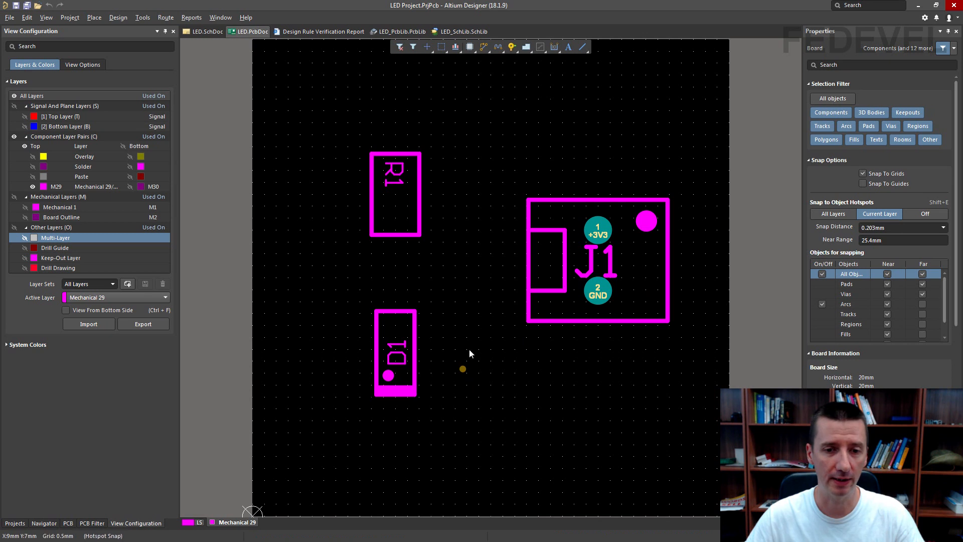
{"action": "left_click", "coordinate": [7, 345]}
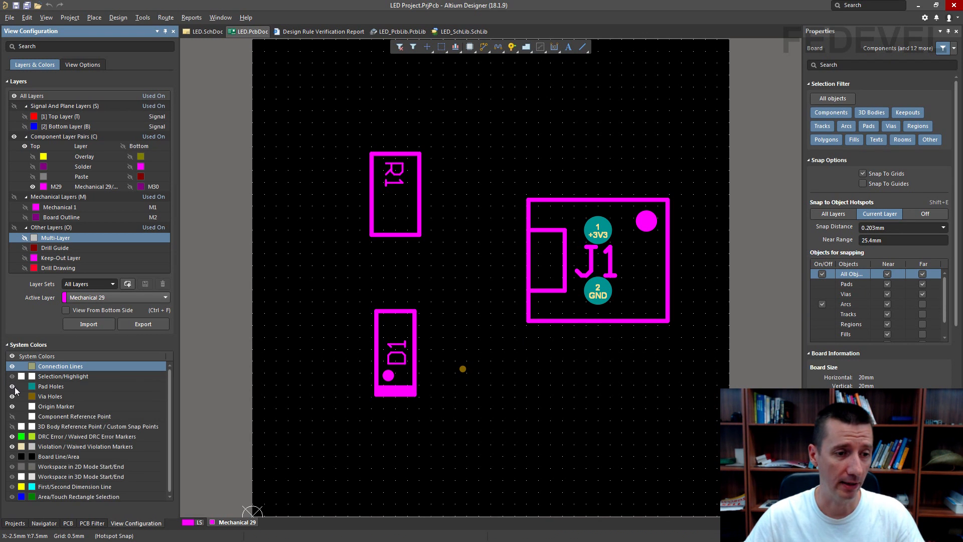
{"action": "left_click", "coordinate": [12, 387]}
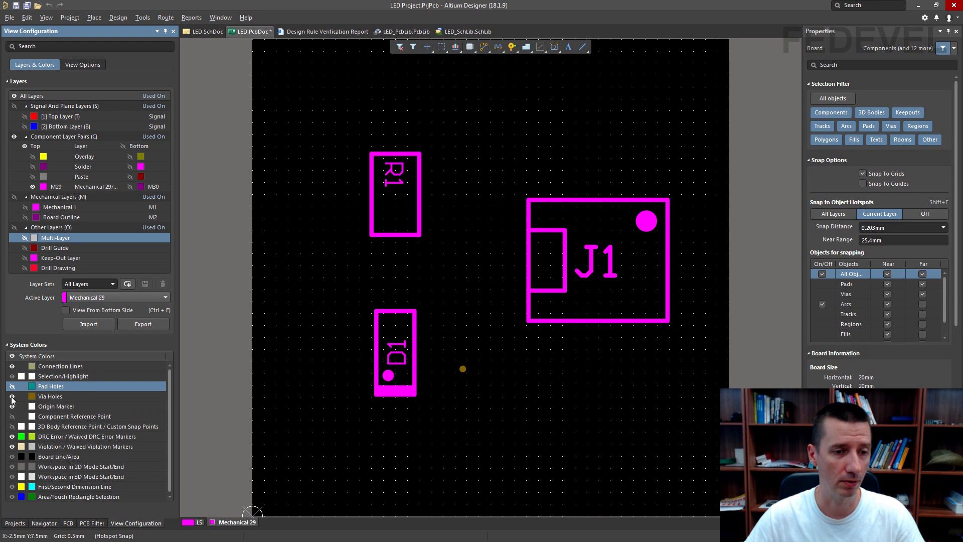
{"action": "left_click", "coordinate": [12, 397]}
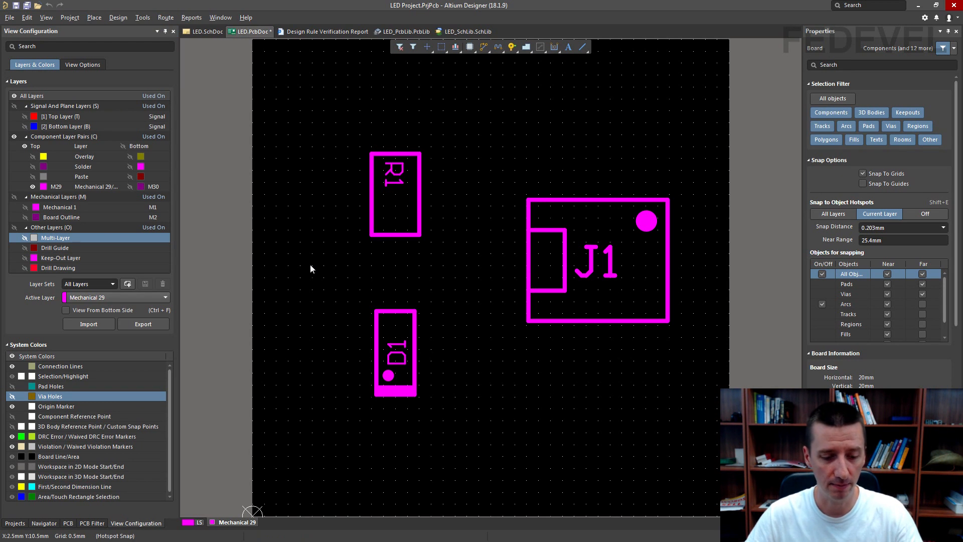
Step: Set the snap grid to 0.100 mm and center the D1, R1 and J1 designators in their outlines, rotating R1 to match D1
{"action": "key", "text": "g"}
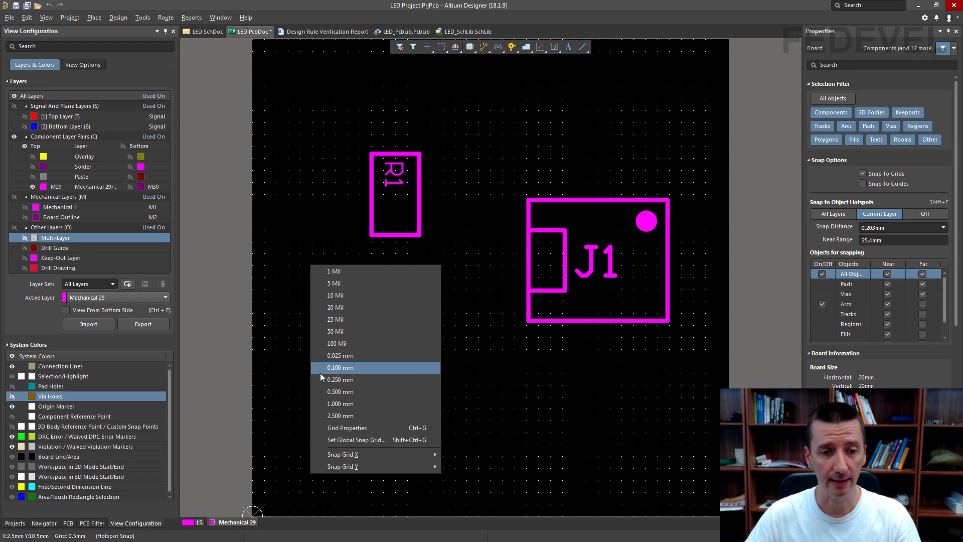
{"action": "left_click", "coordinate": [372, 369]}
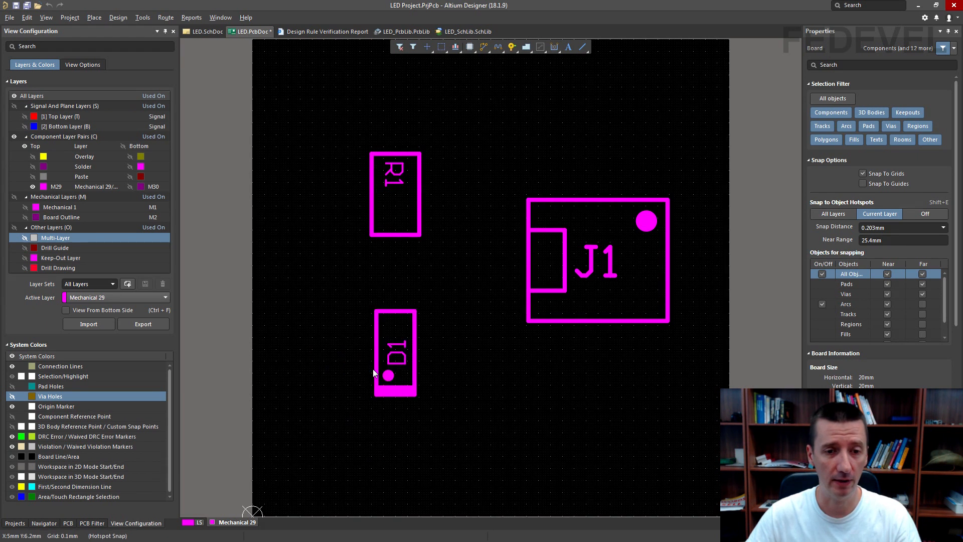
{"action": "left_click_drag", "start_coordinate": [400, 363], "coordinate": [406, 359]}
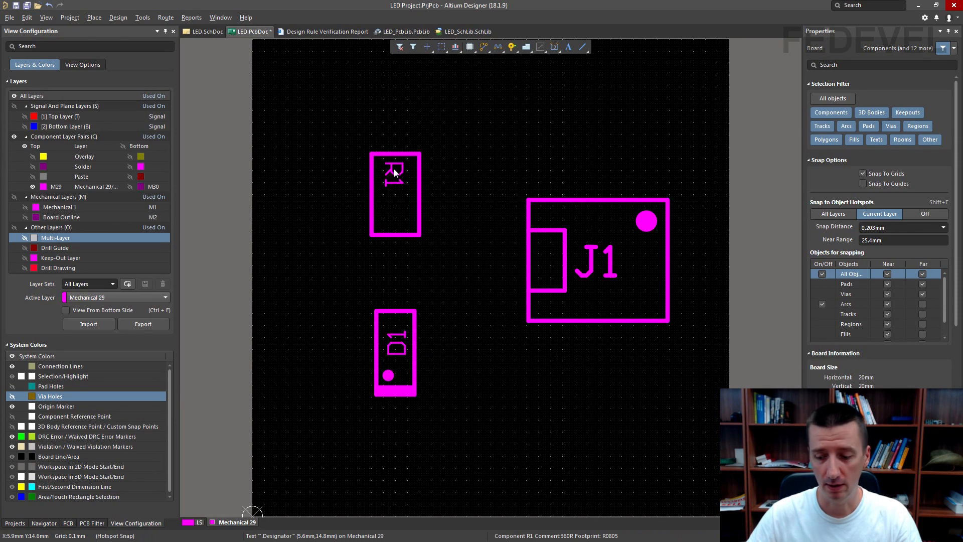
{"action": "left_click_drag", "start_coordinate": [394, 173], "coordinate": [405, 202]}
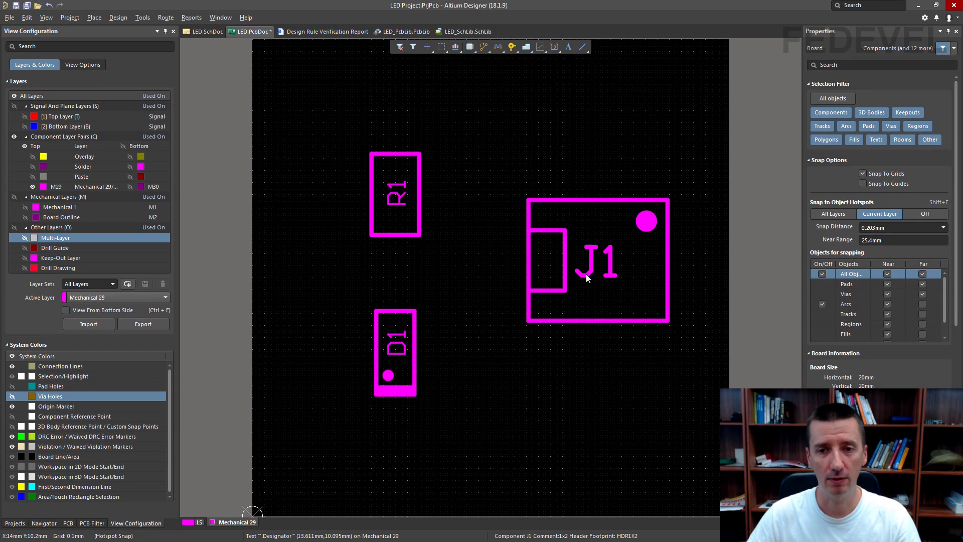
{"action": "left_click_drag", "start_coordinate": [580, 278], "coordinate": [590, 279]}
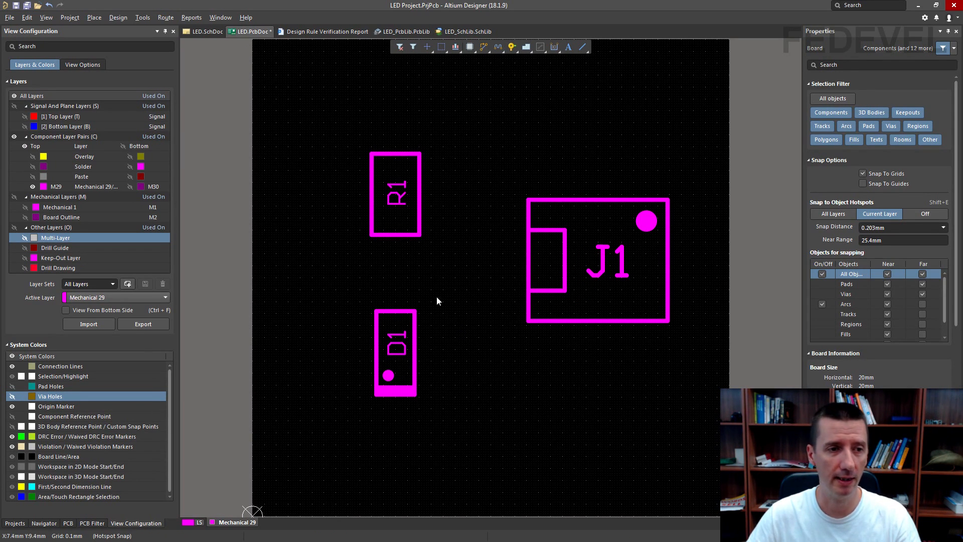
Step: Hide Mechanical 29, display Mechanical 30, and flip the board to view it from the bottom side
{"action": "left_click", "coordinate": [33, 186]}
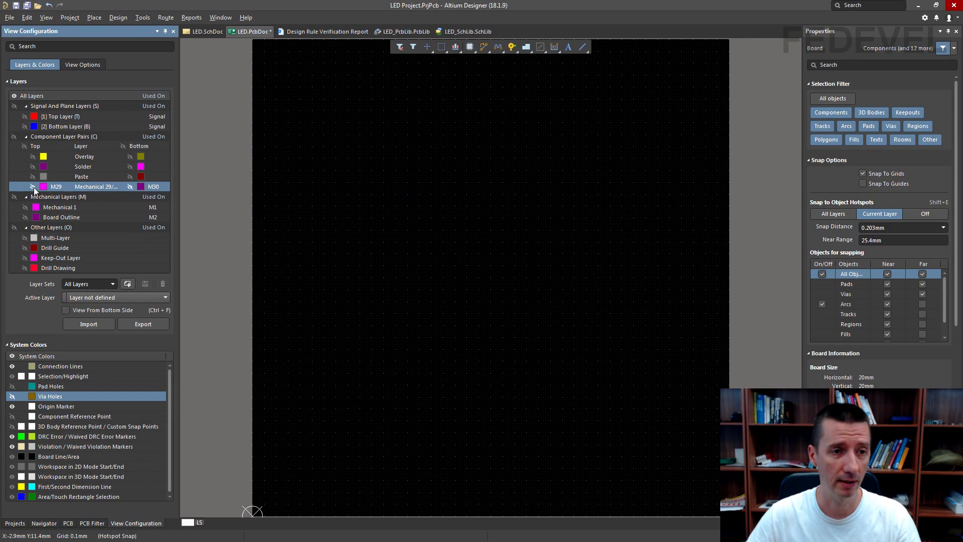
{"action": "left_click", "coordinate": [131, 187]}
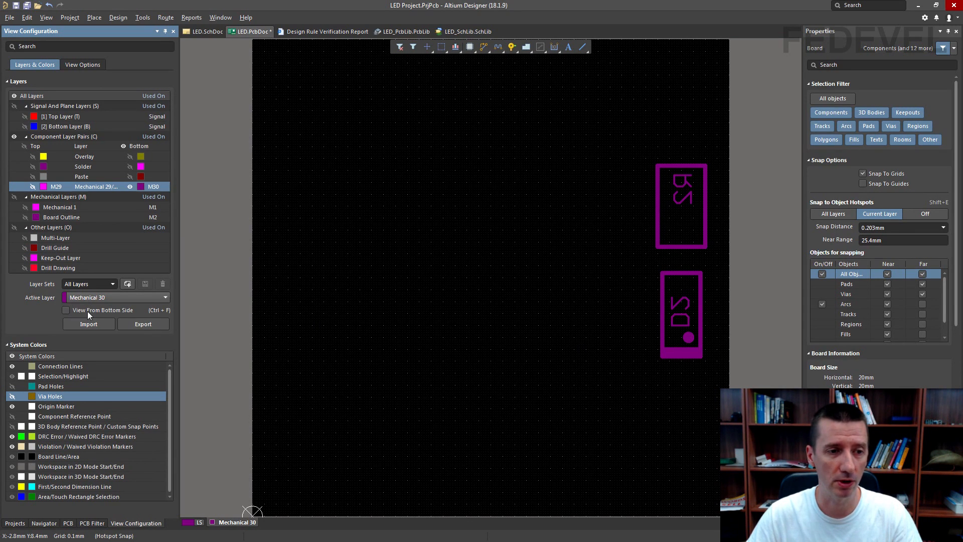
{"action": "left_click", "coordinate": [66, 311]}
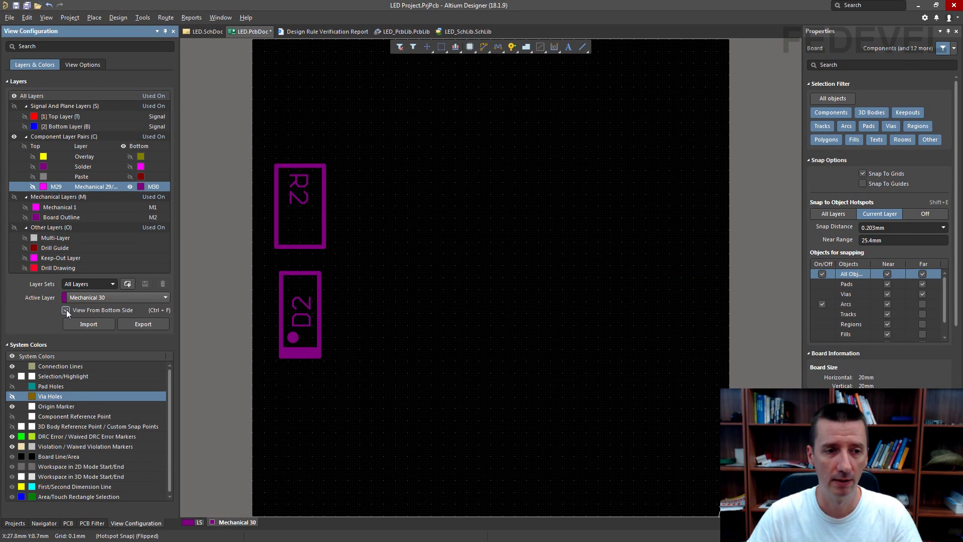
{"action": "left_click", "coordinate": [66, 311]}
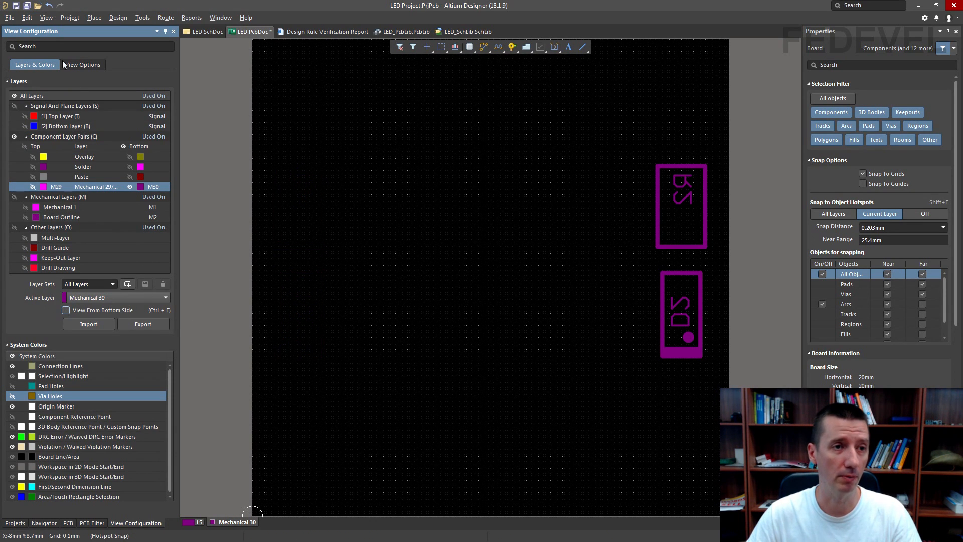
{"action": "left_click", "coordinate": [46, 18]}
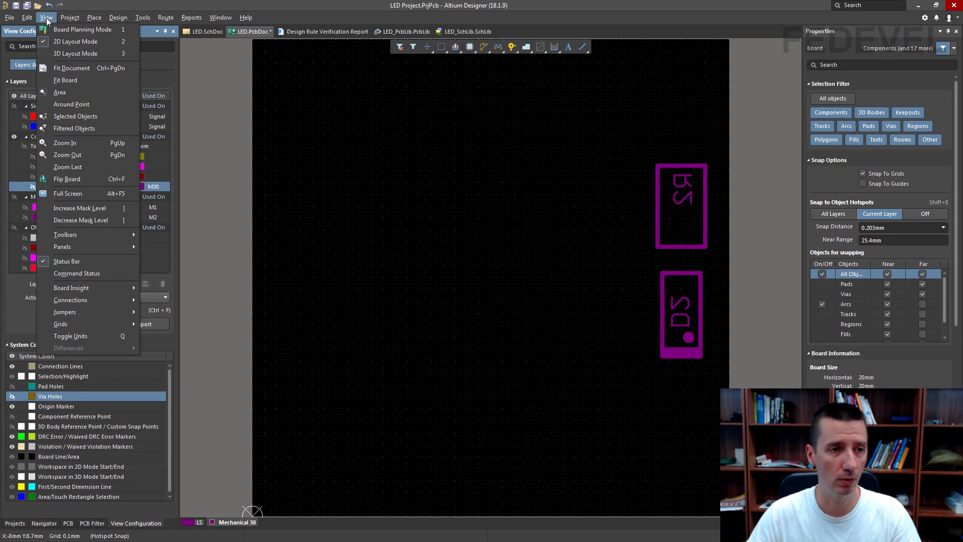
{"action": "left_click", "coordinate": [92, 179]}
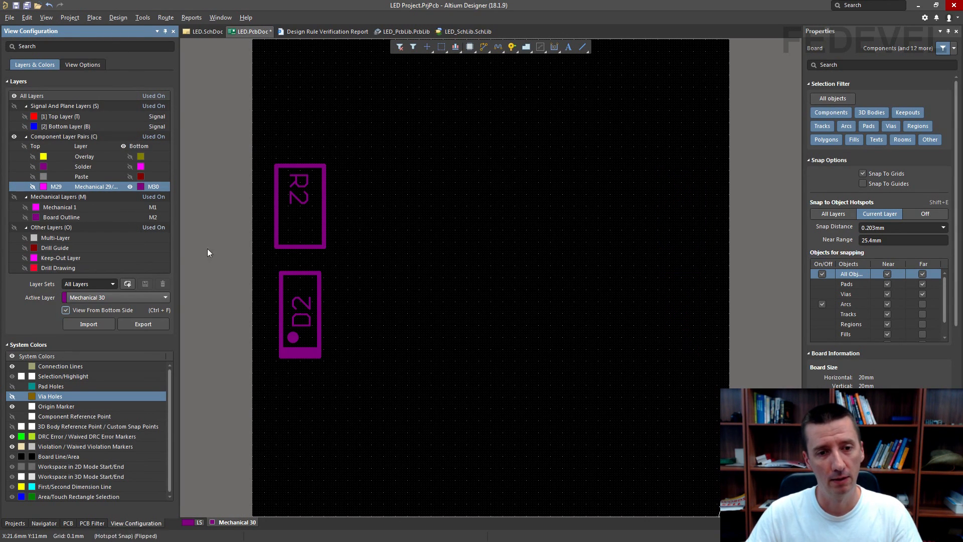
Step: Reposition the D2 and R2 designators inside their outlines on Mechanical 30, rotating R2 to match D2
{"action": "left_click_drag", "start_coordinate": [303, 323], "coordinate": [309, 320]}
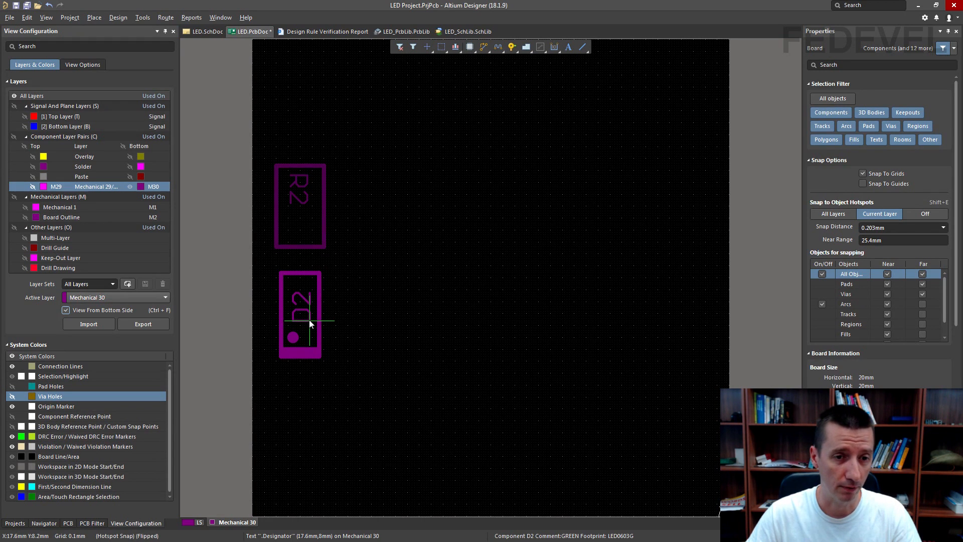
{"action": "left_click_drag", "start_coordinate": [310, 317], "coordinate": [309, 317]}
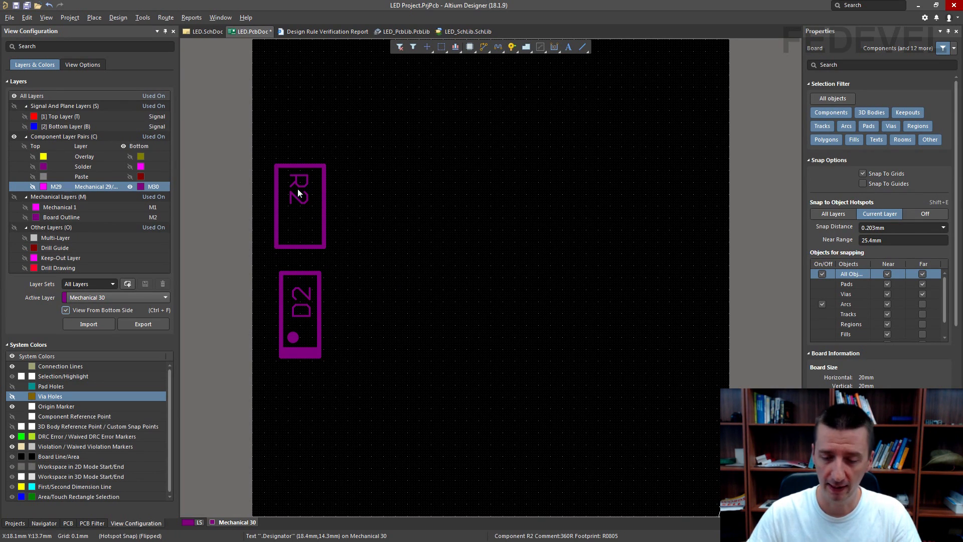
{"action": "left_click_drag", "start_coordinate": [298, 190], "coordinate": [310, 218]}
{"action": "key", "text": "space"}
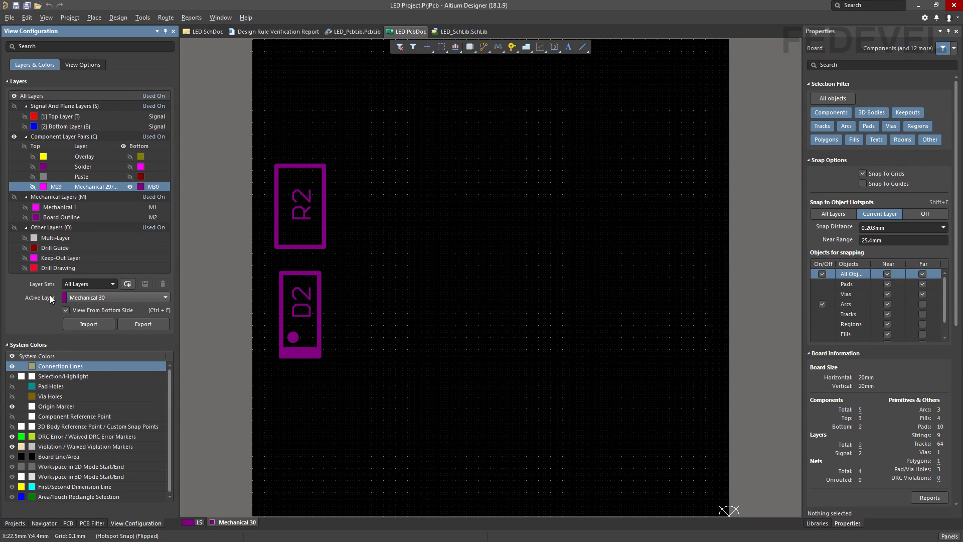
Step: Create a layer set named ASM TOP that shows only Mechanical 29 and the Board Outline, with Mechanical 30 hidden
{"action": "left_click", "coordinate": [128, 283]}
{"action": "left_click", "coordinate": [93, 285]}
{"action": "type", "text": "ASM TOP"}
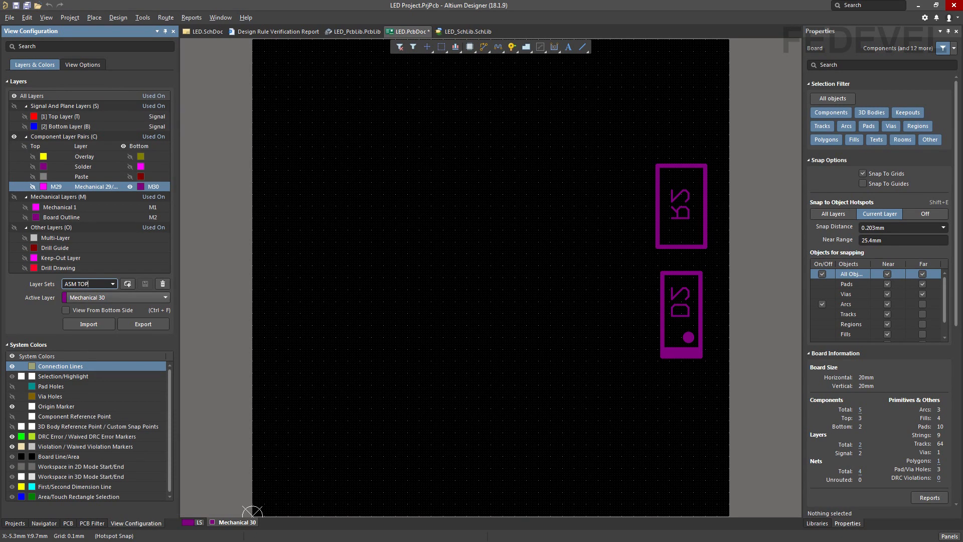
{"action": "left_click", "coordinate": [33, 186]}
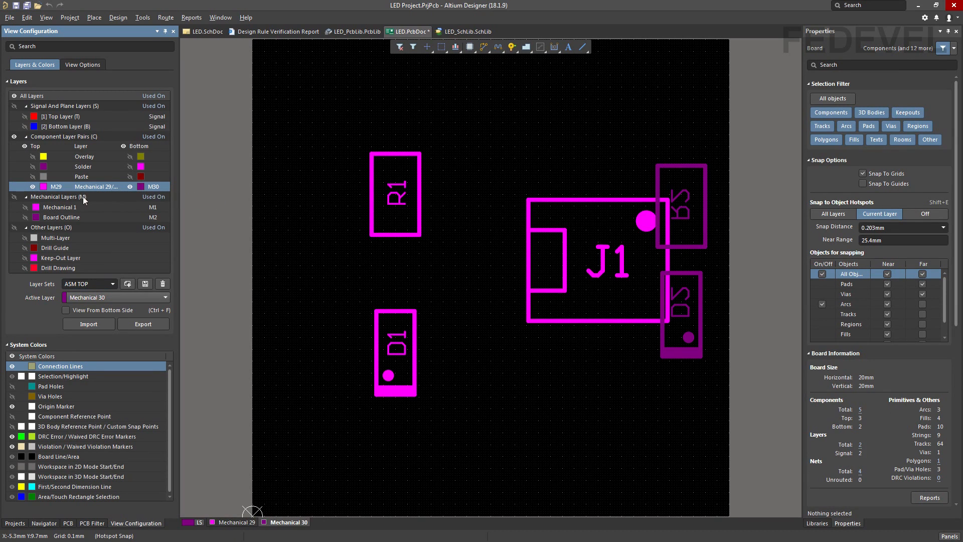
{"action": "left_click", "coordinate": [129, 187]}
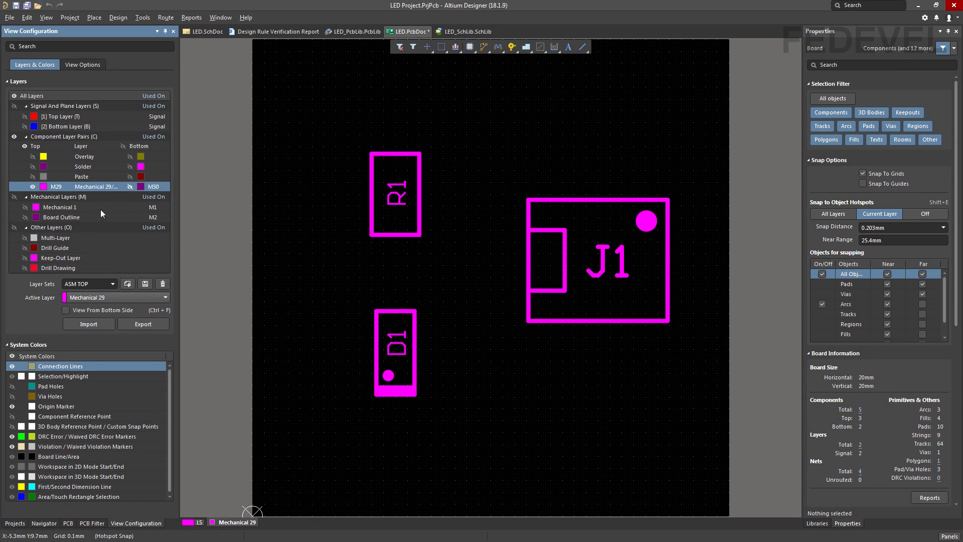
{"action": "left_click", "coordinate": [25, 217]}
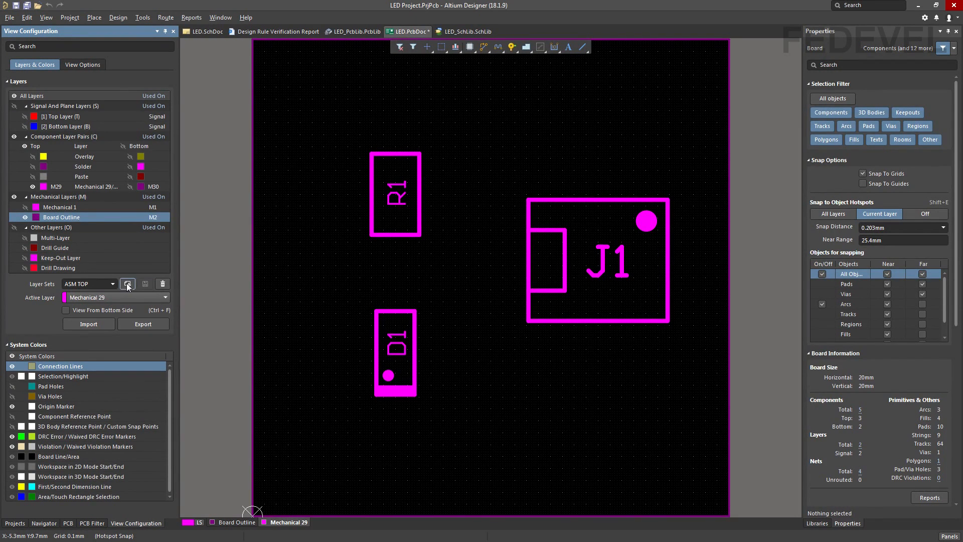
Step: Create and save a layer set named ASM BOTTOM with Mechanical 30 and the Board Outline shown and Mechanical 29 hidden
{"action": "left_click", "coordinate": [126, 283]}
{"action": "double_click", "coordinate": [81, 283]}
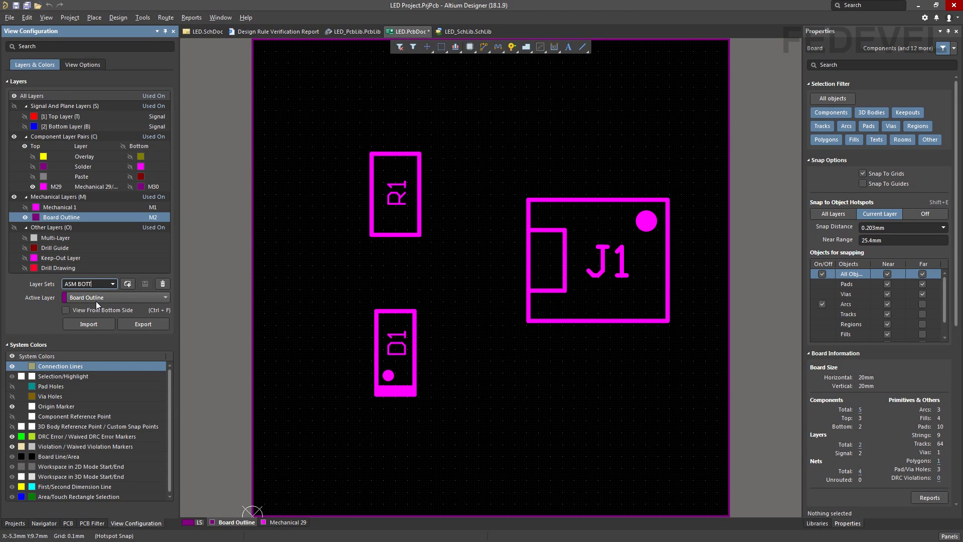
{"action": "left_click", "coordinate": [130, 186]}
{"action": "left_click", "coordinate": [33, 187]}
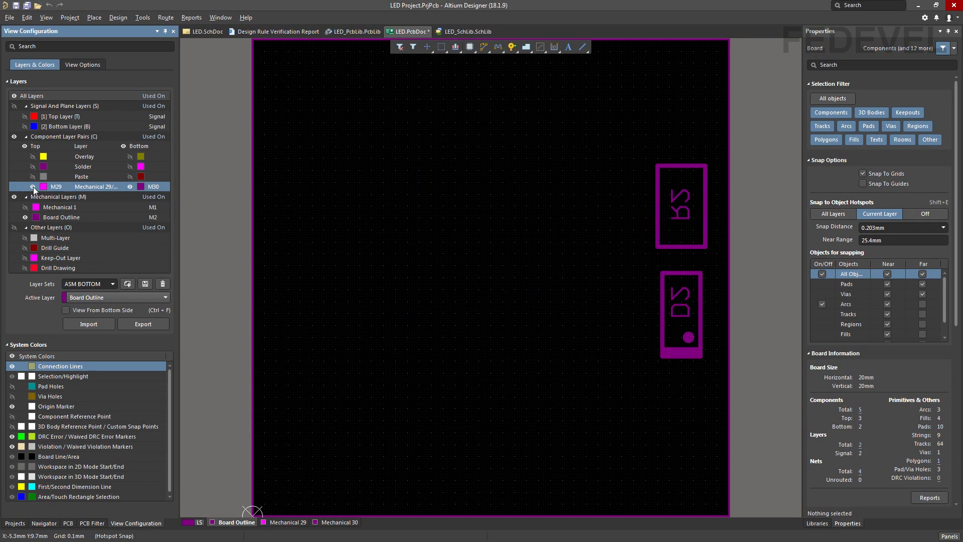
{"action": "left_click", "coordinate": [146, 284]}
Step: Make the via holes and pad holes visible again in the system colors
{"action": "left_click", "coordinate": [12, 396]}
{"action": "left_click", "coordinate": [12, 387]}
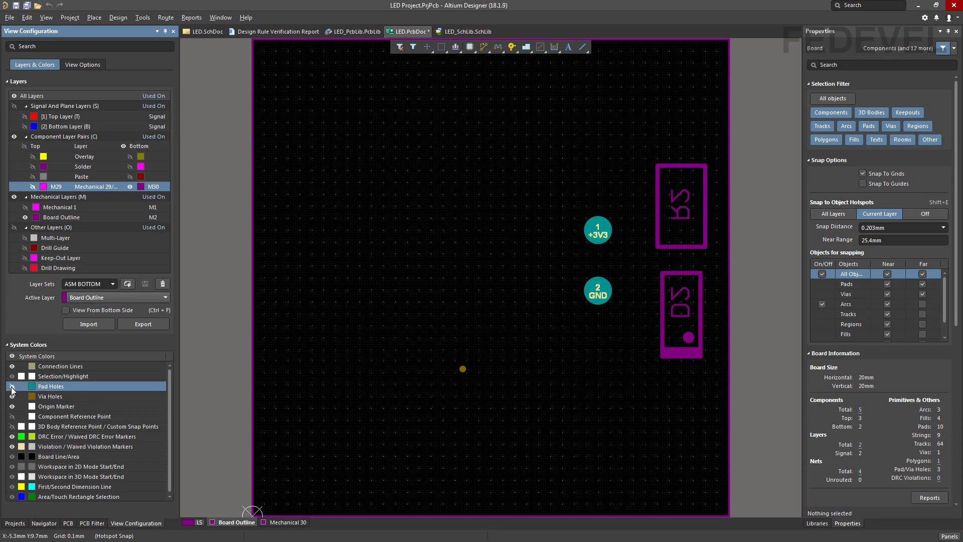
{"action": "left_click", "coordinate": [8, 345]}
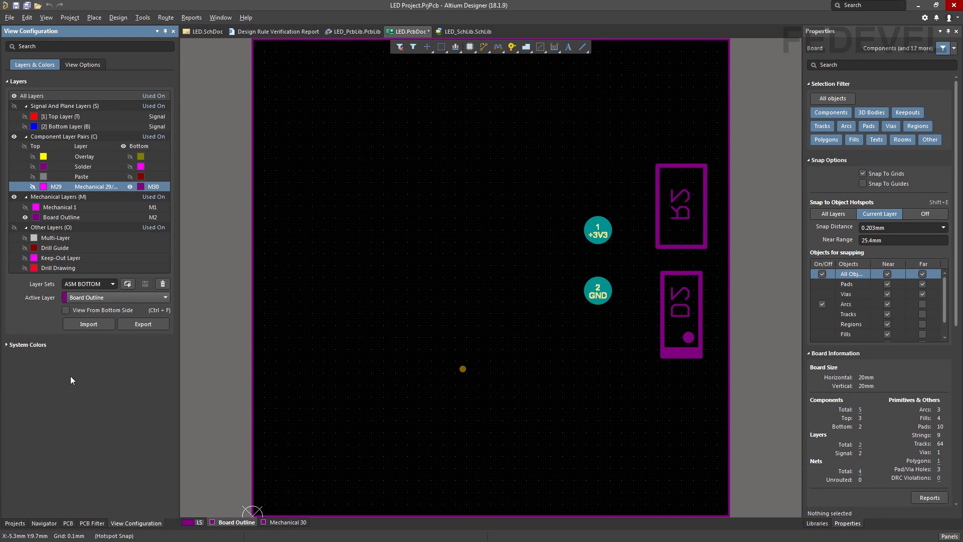
Step: Check the board with the ASM TOP and ASM BOTTOM layer sets, and return to the All Layers set
{"action": "left_click", "coordinate": [201, 523]}
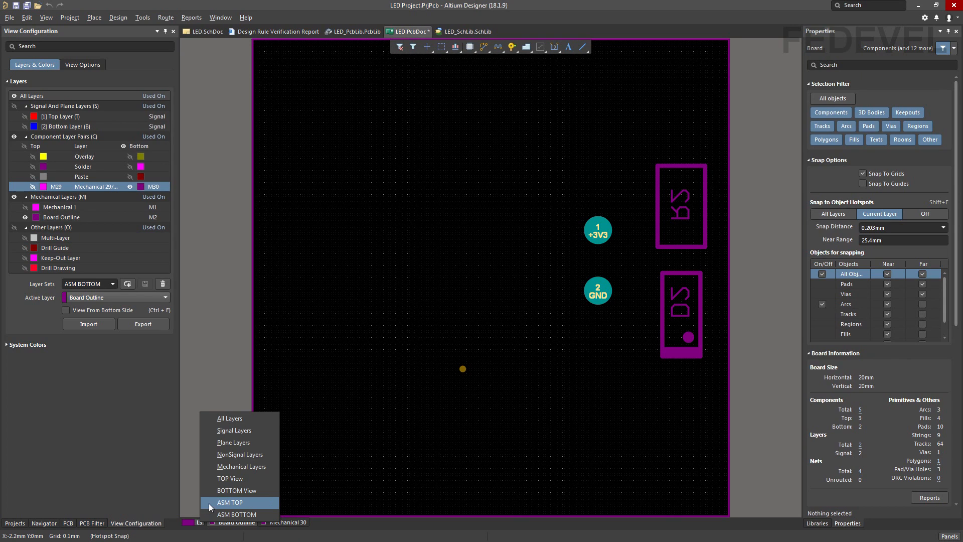
{"action": "left_click", "coordinate": [209, 503]}
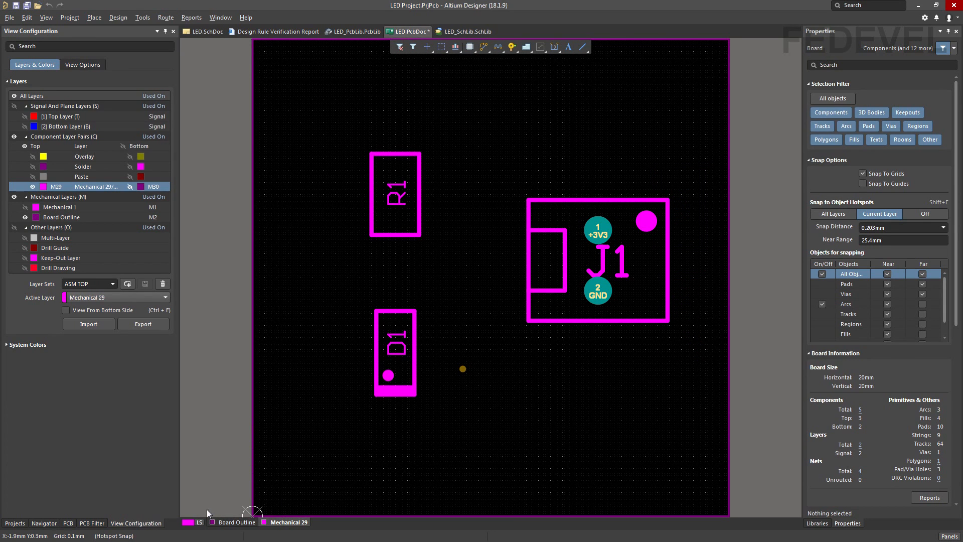
{"action": "left_click", "coordinate": [199, 524]}
{"action": "left_click", "coordinate": [209, 513]}
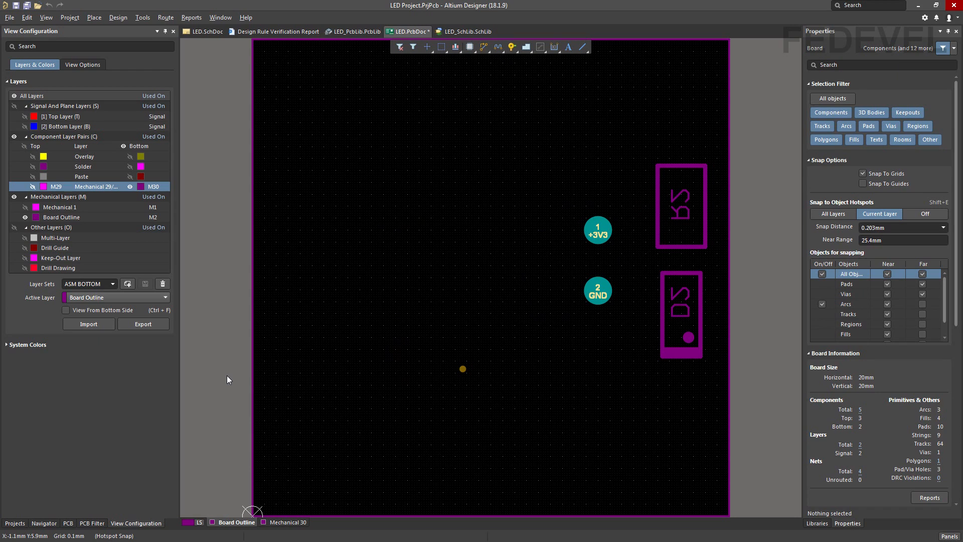
{"action": "left_click", "coordinate": [199, 522]}
{"action": "left_click", "coordinate": [215, 424]}
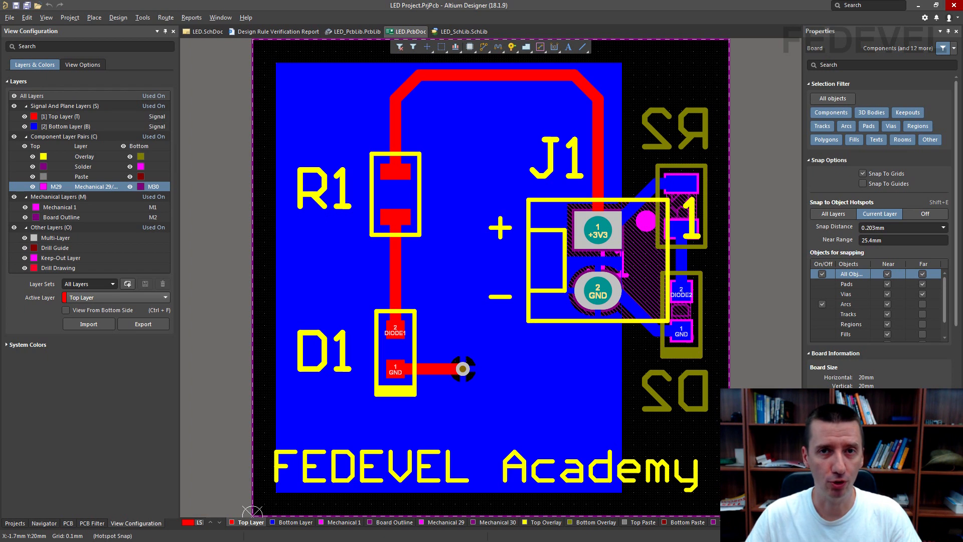
Step: Switch to LED.SchDoc and add a project variant with the description "LED2 Not Fitted"
{"action": "left_click", "coordinate": [203, 31]}
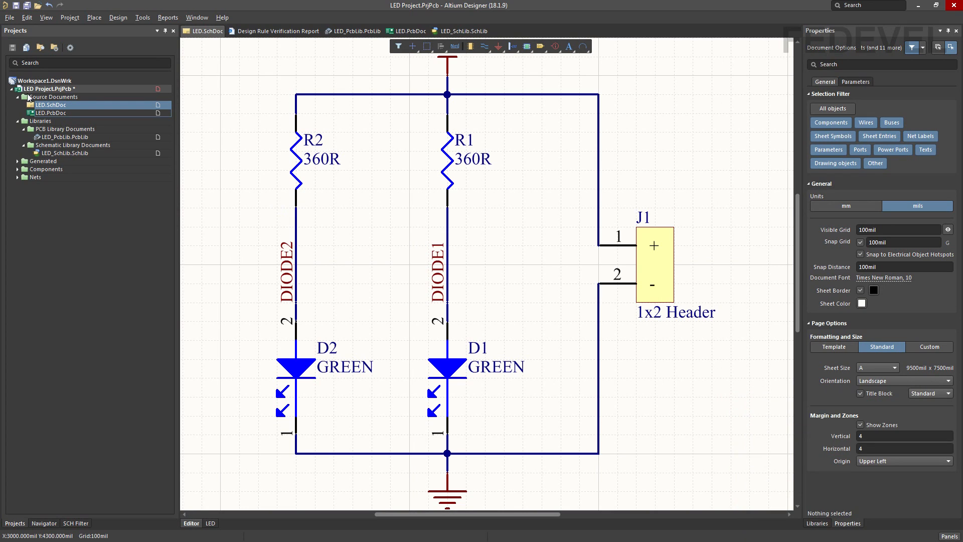
{"action": "left_click", "coordinate": [64, 19]}
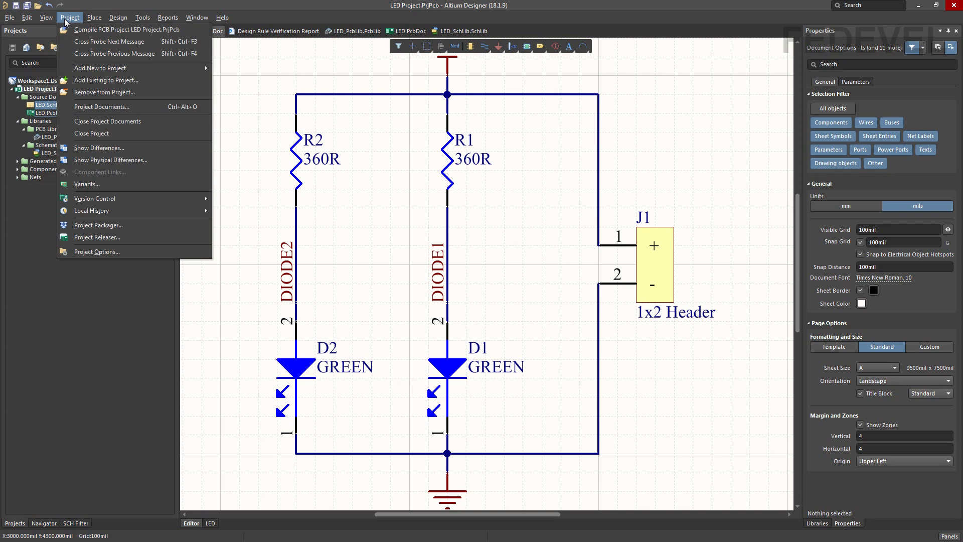
{"action": "left_click", "coordinate": [124, 186]}
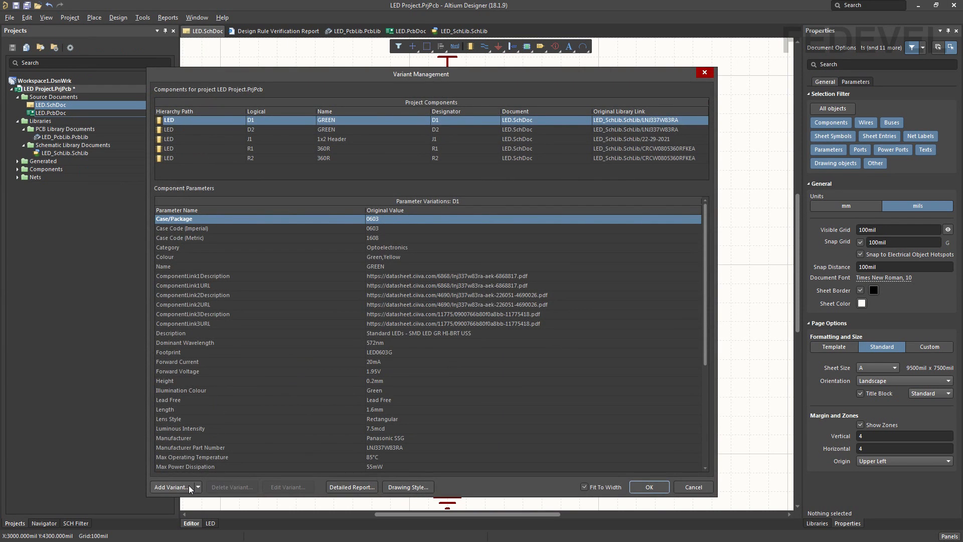
{"action": "left_click", "coordinate": [170, 486]}
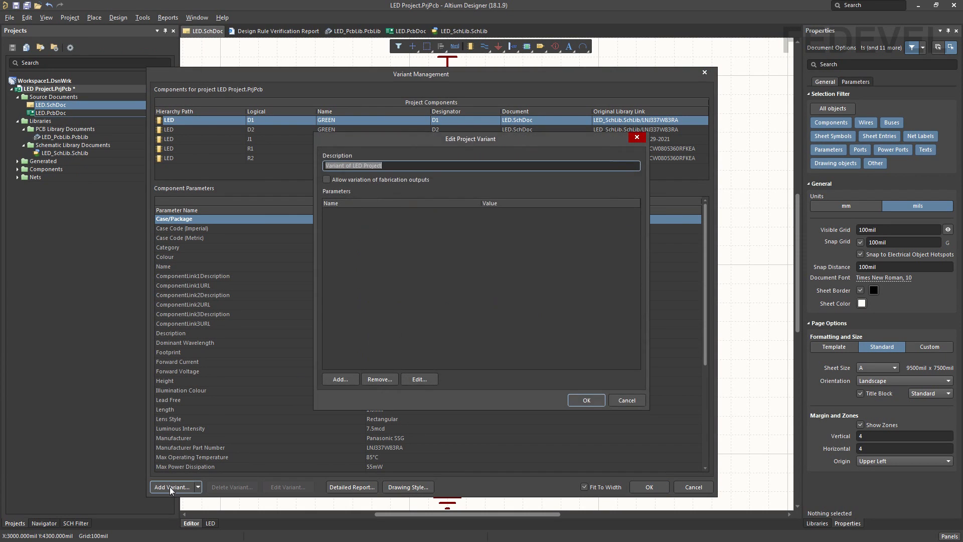
{"action": "type", "text": "LED2 Not Fitted"}
{"action": "left_click", "coordinate": [584, 400]}
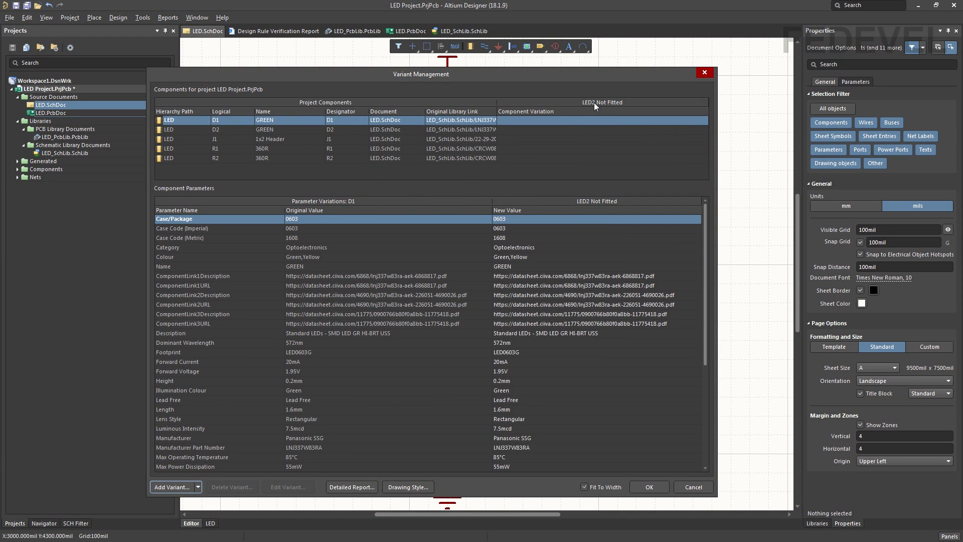
Step: Set components D2 and R2 to Not Fitted in the LED2 Not Fitted variant and accept the variant settings
{"action": "left_click", "coordinate": [194, 130]}
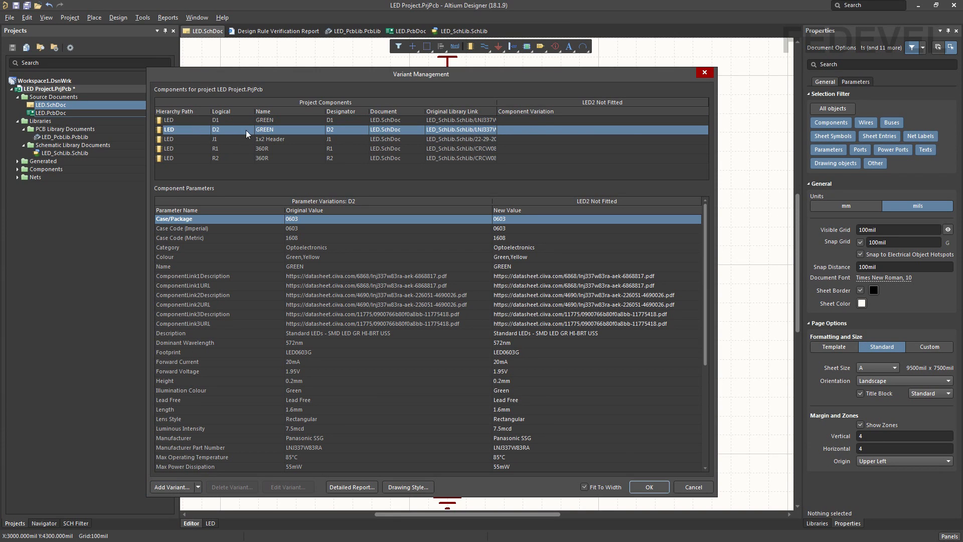
{"action": "left_click", "coordinate": [684, 132]}
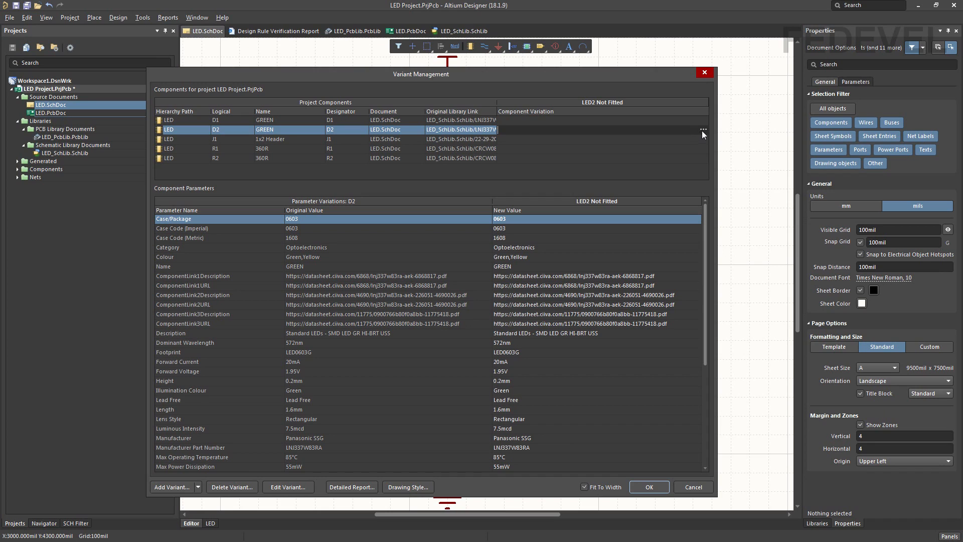
{"action": "left_click", "coordinate": [704, 129]}
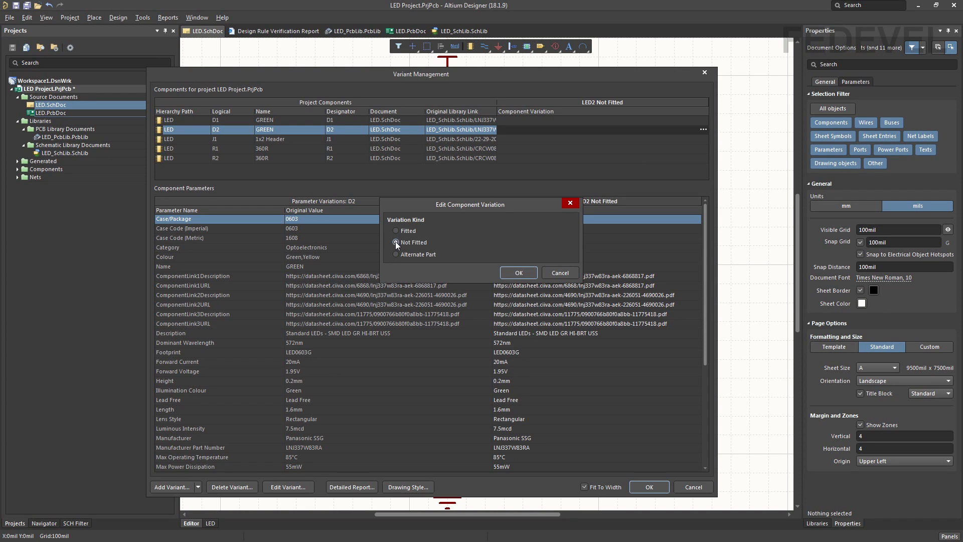
{"action": "left_click", "coordinate": [519, 273]}
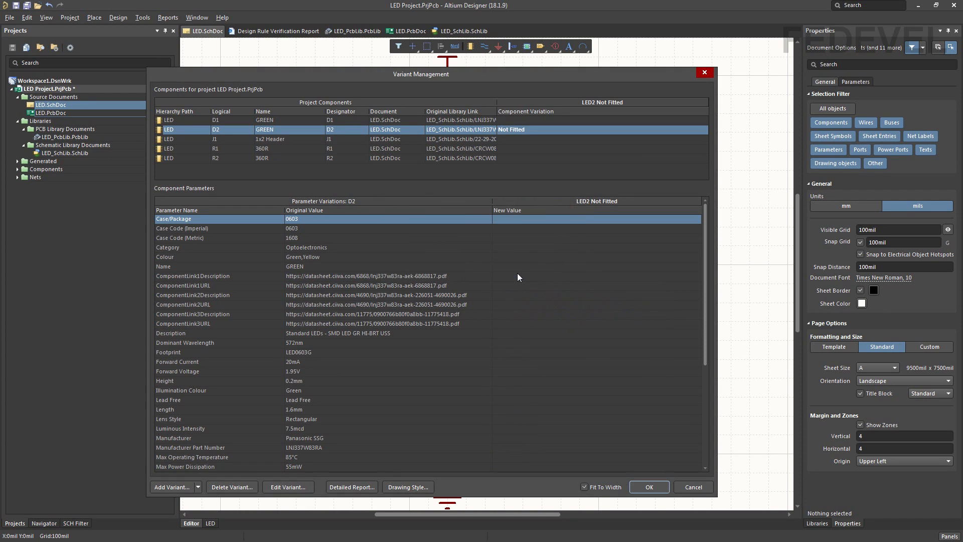
{"action": "left_click", "coordinate": [205, 159]}
{"action": "left_click", "coordinate": [664, 160]}
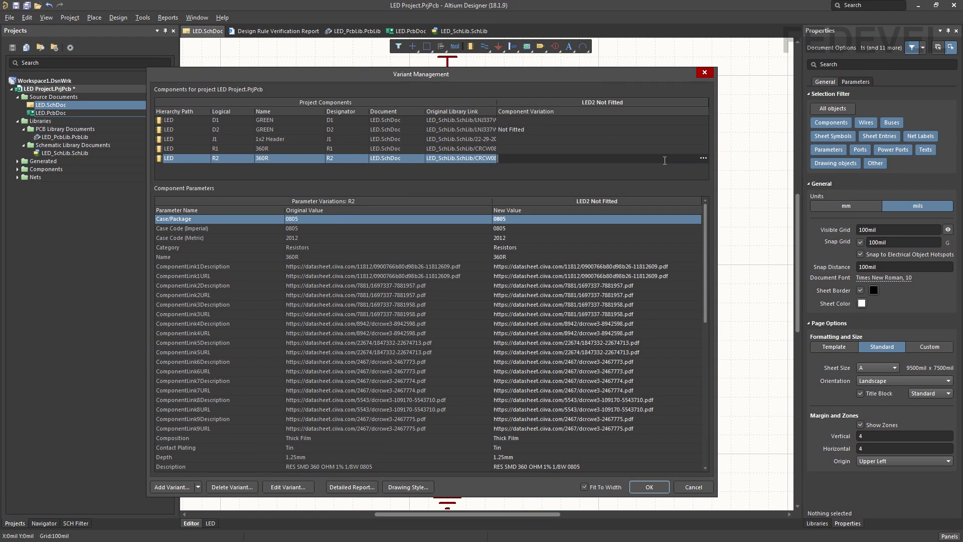
{"action": "left_click", "coordinate": [703, 158]}
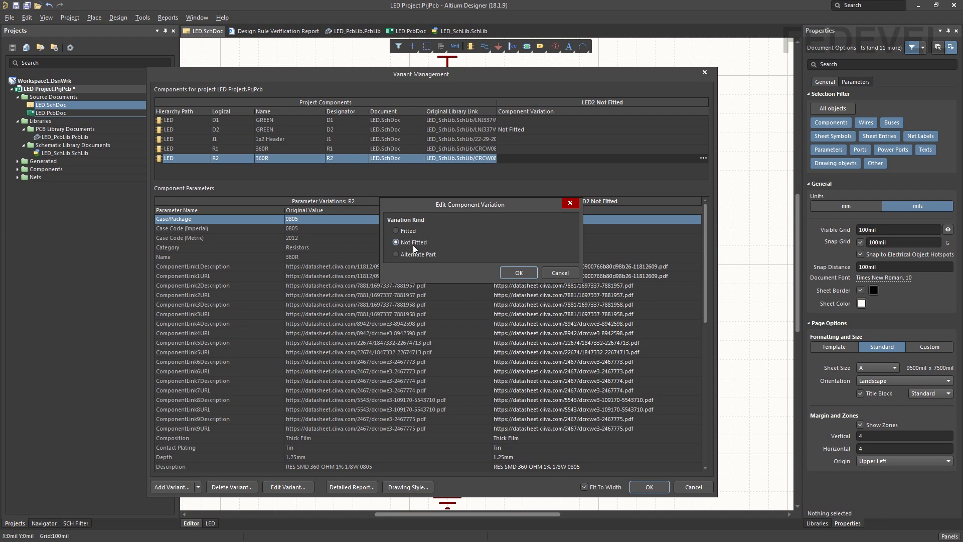
{"action": "left_click", "coordinate": [516, 273]}
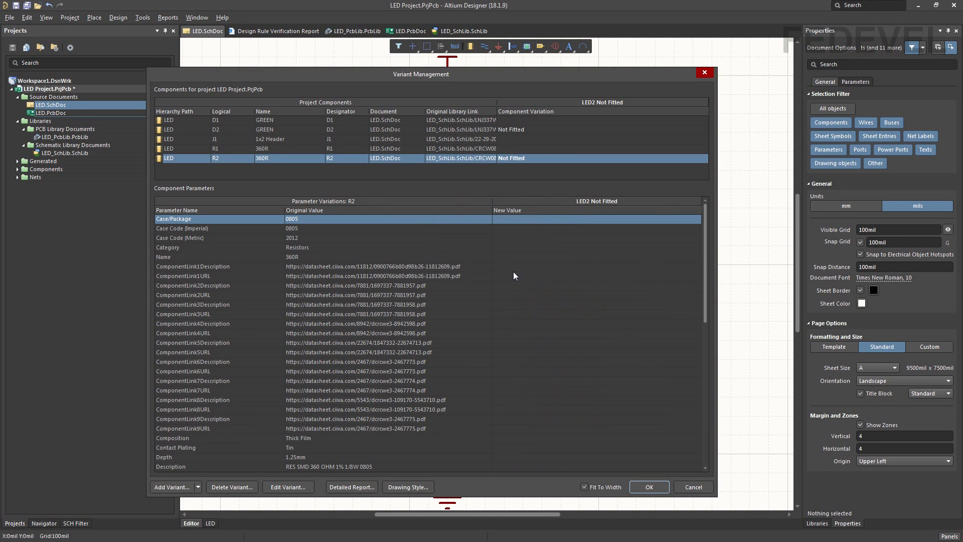
{"action": "left_click", "coordinate": [643, 488]}
Step: Make LED2 Not Fitted the current variant and compile the project to view the compiled LED schematic sheet
{"action": "double_click", "coordinate": [55, 113]}
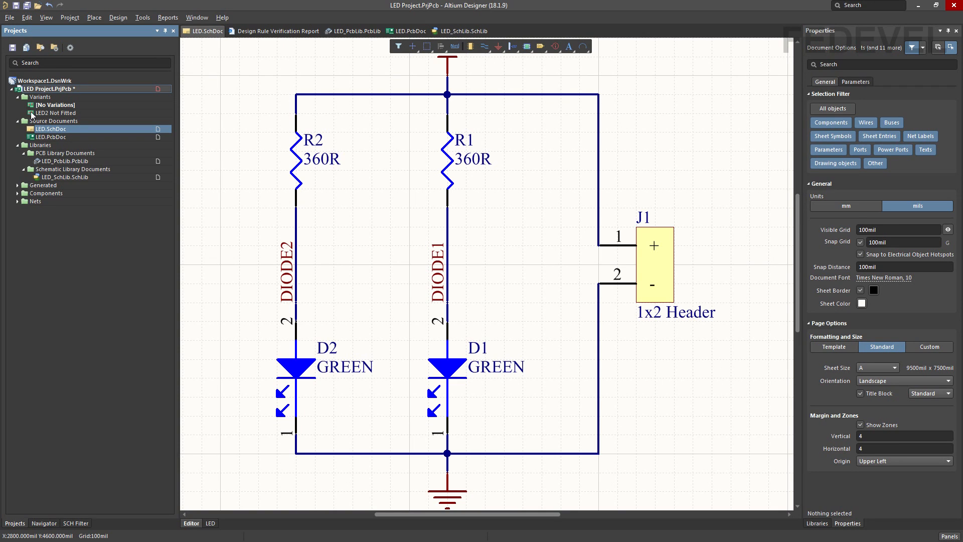
{"action": "double_click", "coordinate": [85, 112]}
{"action": "right_click", "coordinate": [90, 87]}
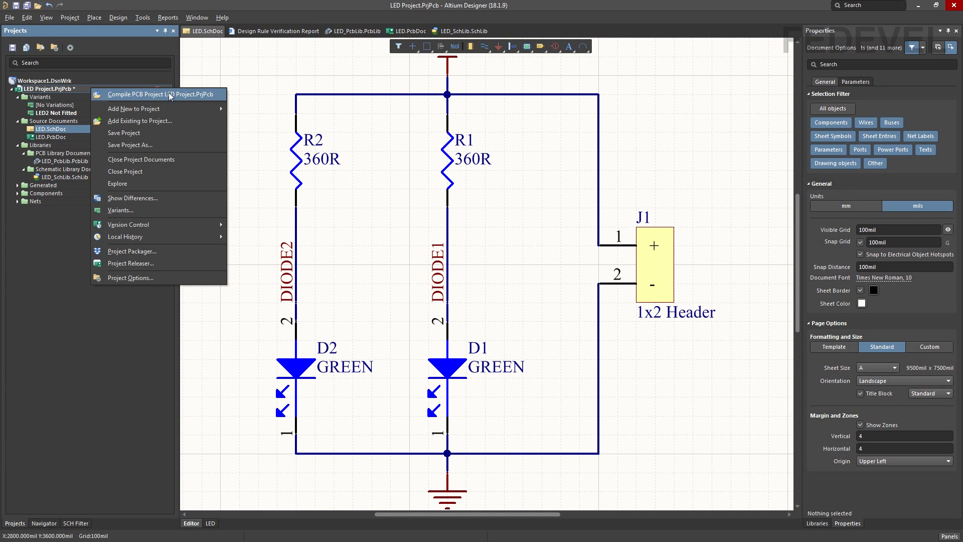
{"action": "left_click", "coordinate": [142, 96]}
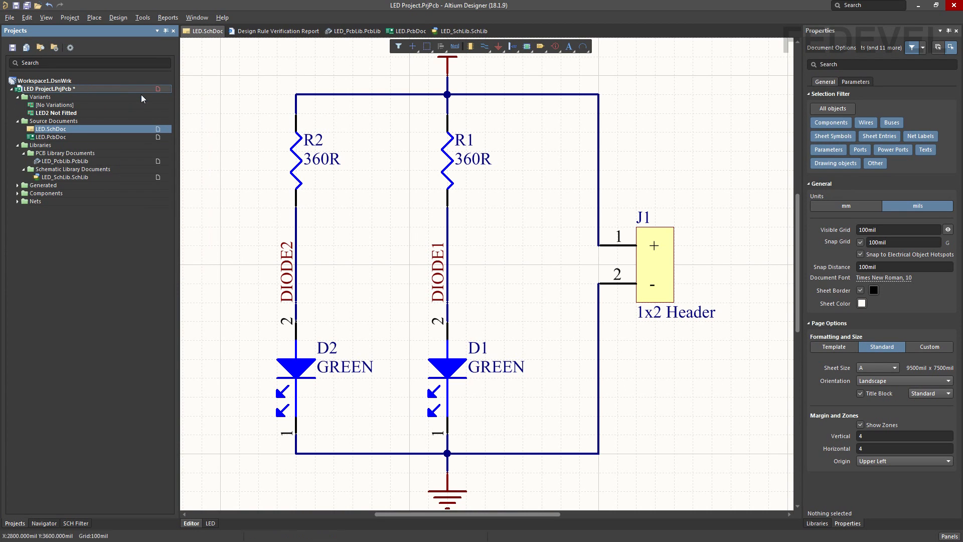
{"action": "left_click", "coordinate": [210, 524]}
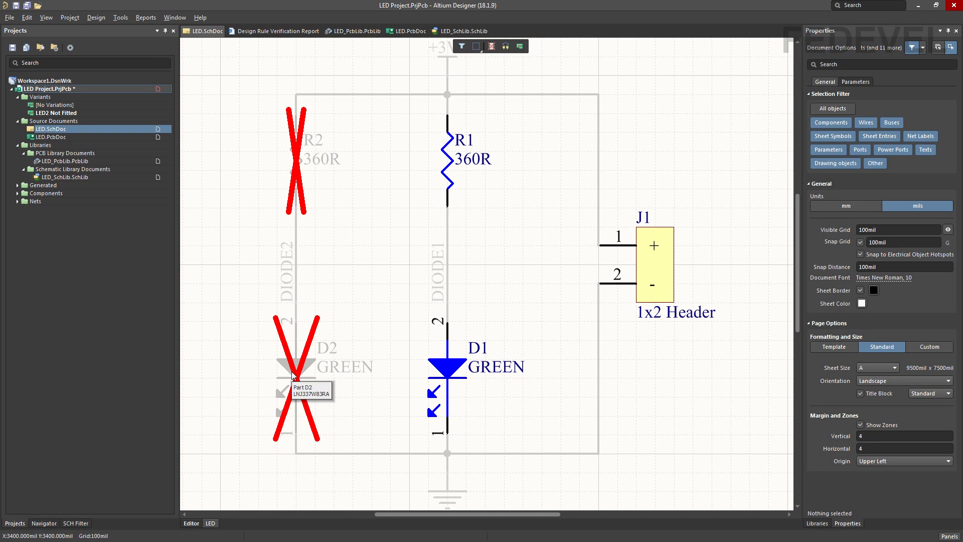
Step: Set the variant drawing style to mark not-fitted schematic components with the text NF instead of graphics, and accept the variant settings
{"action": "left_click", "coordinate": [71, 18]}
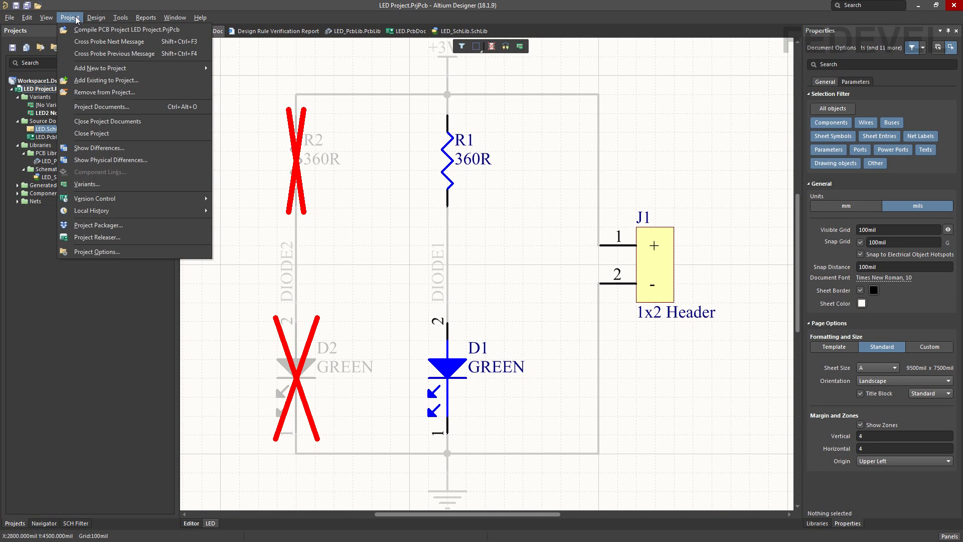
{"action": "left_click", "coordinate": [131, 184]}
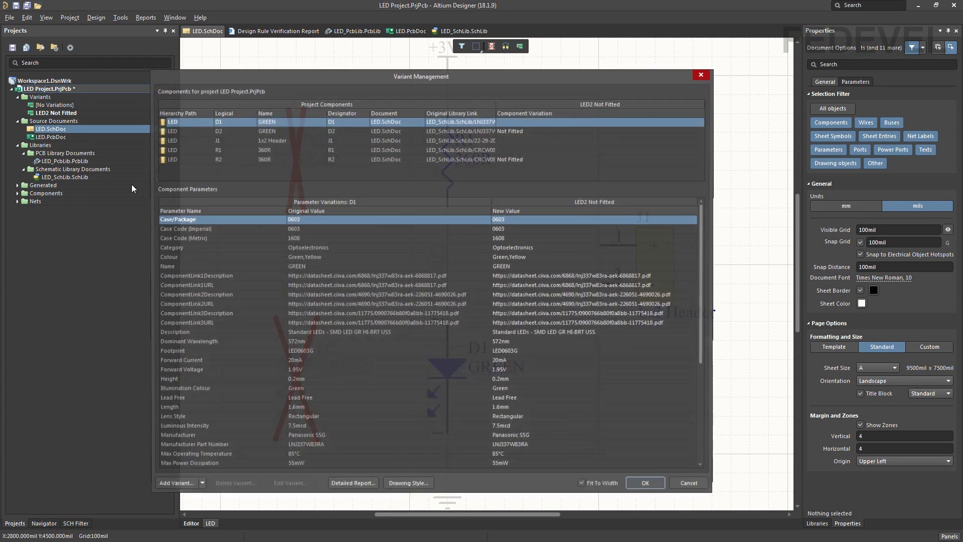
{"action": "left_click", "coordinate": [401, 487]}
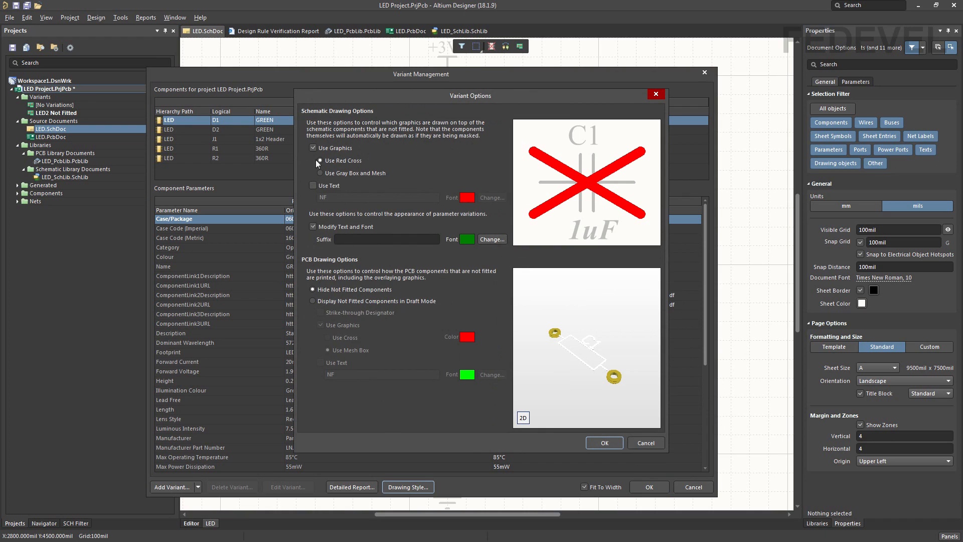
{"action": "left_click", "coordinate": [314, 147]}
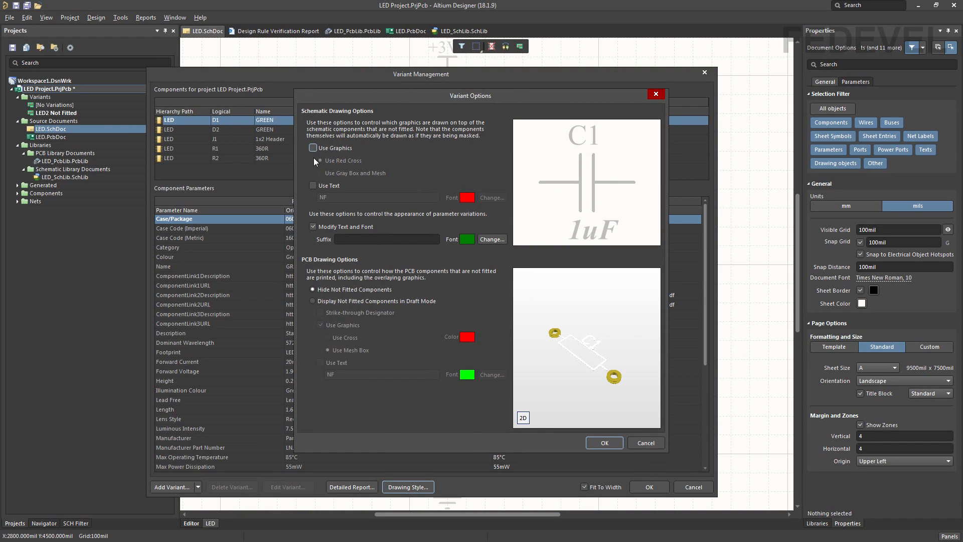
{"action": "left_click", "coordinate": [312, 185]}
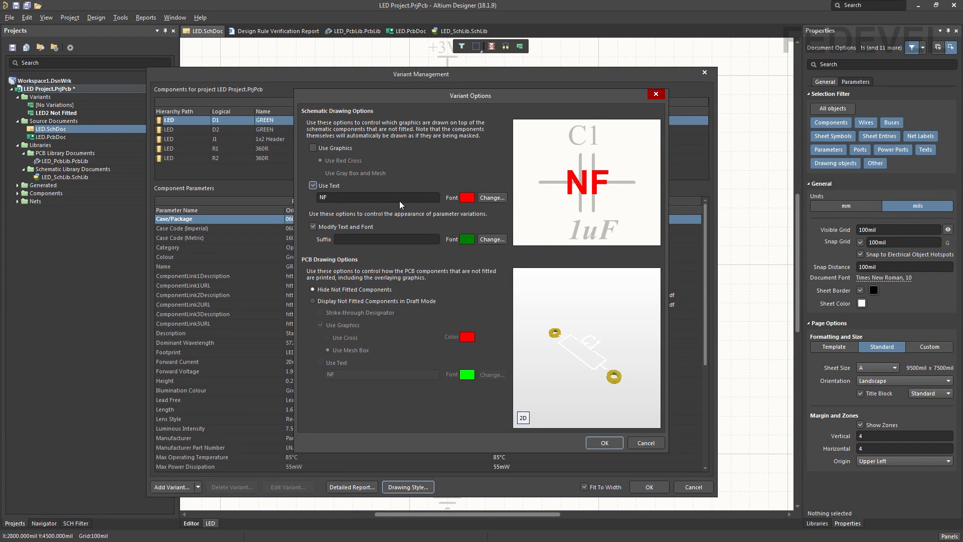
{"action": "left_click", "coordinate": [494, 197]}
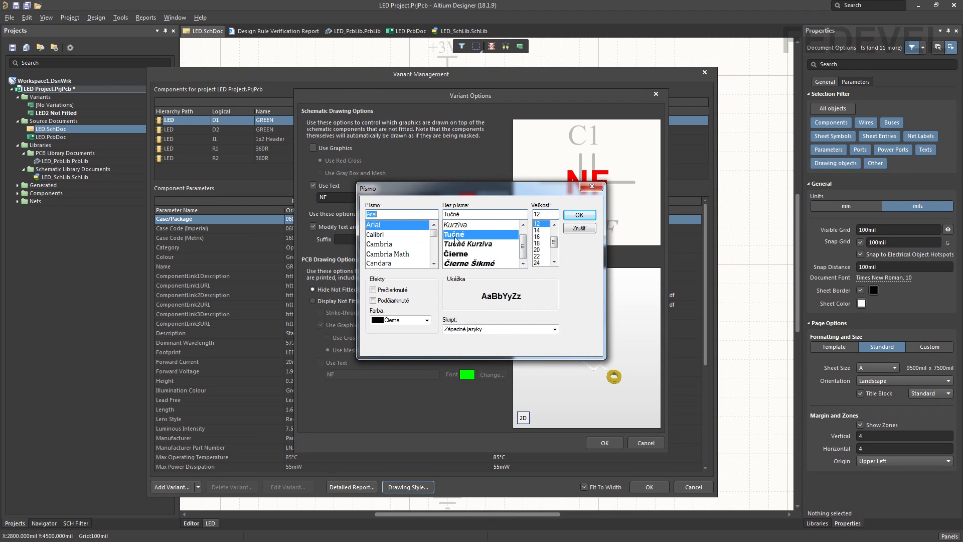
{"action": "left_click", "coordinate": [579, 215]}
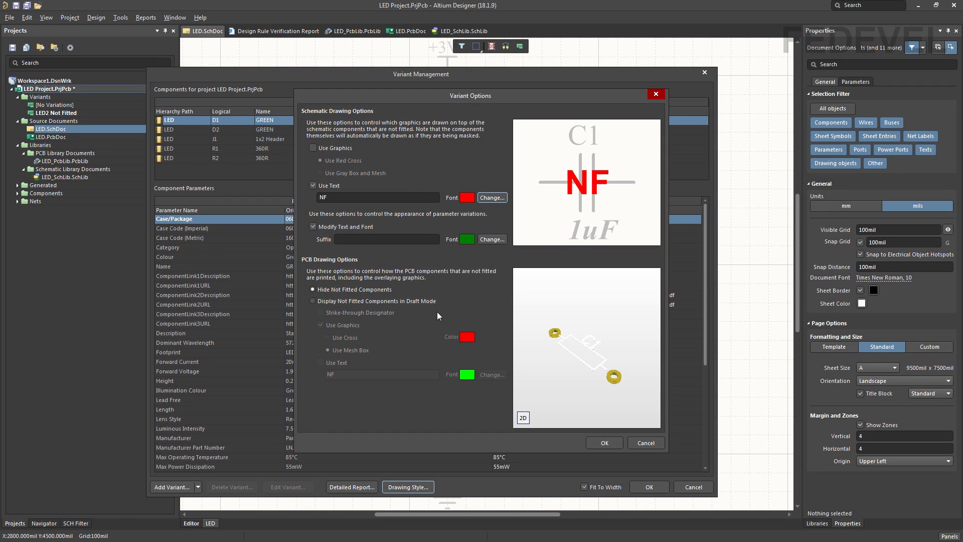
{"action": "left_click", "coordinate": [603, 443]}
{"action": "left_click", "coordinate": [648, 487]}
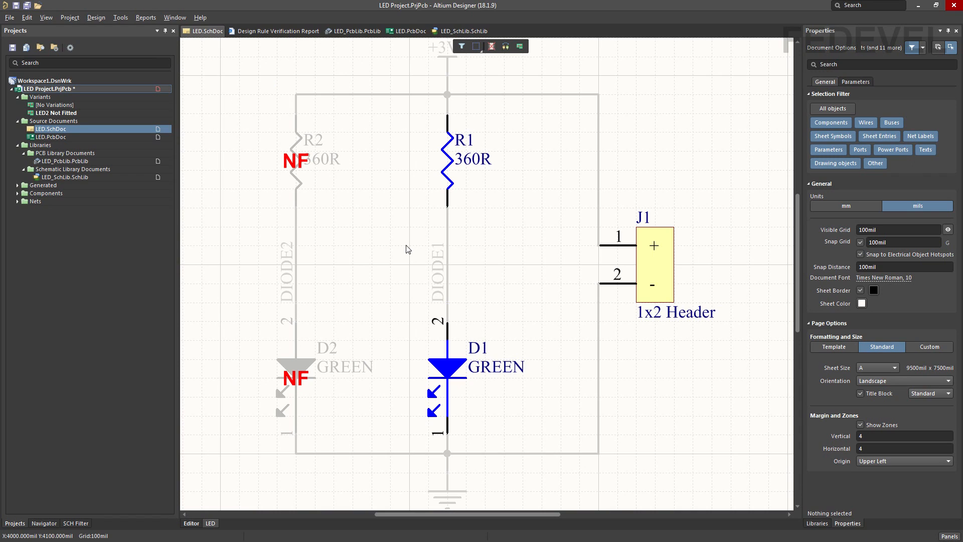
Step: Toggle resistor R1 to Not Fitted on the compiled sheet, then restore it to fitted
{"action": "left_click", "coordinate": [491, 48]}
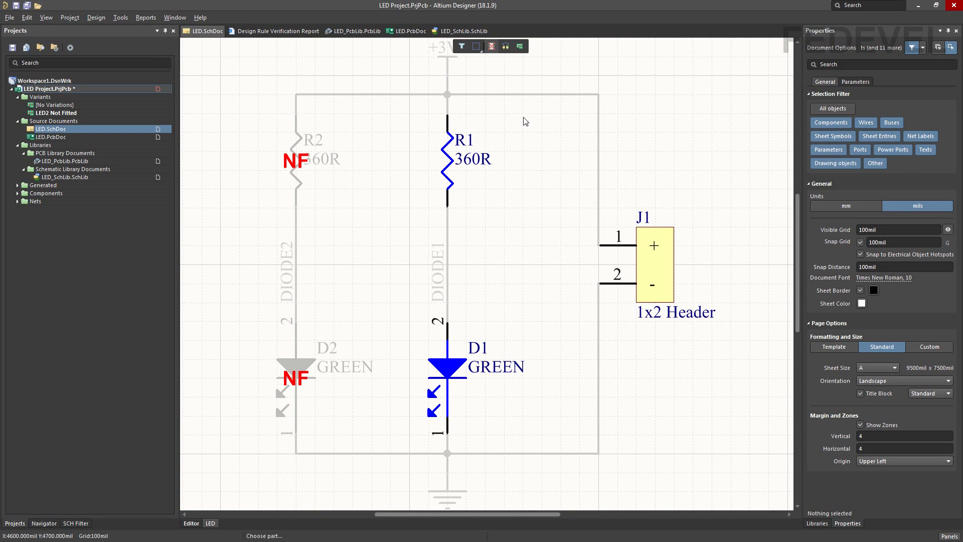
{"action": "left_click", "coordinate": [448, 168]}
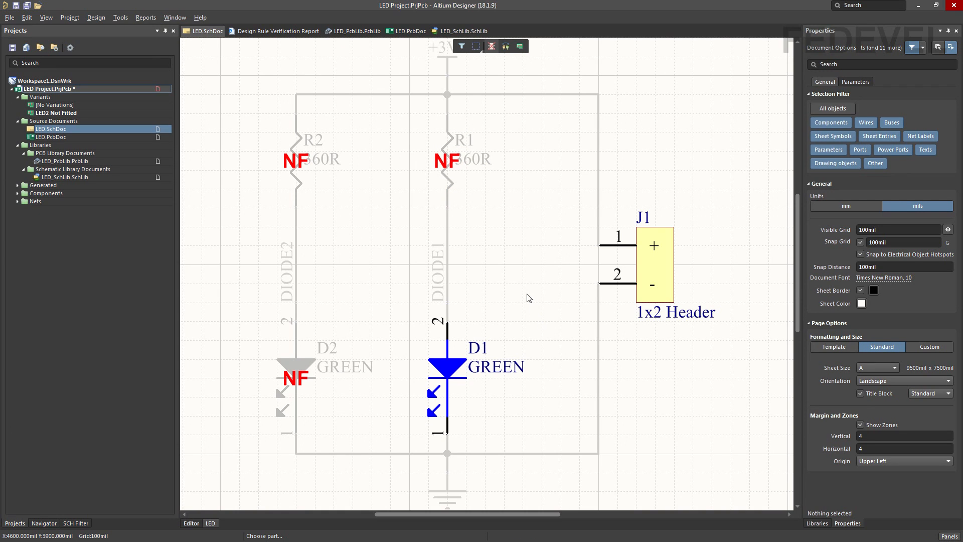
{"action": "left_click", "coordinate": [457, 167]}
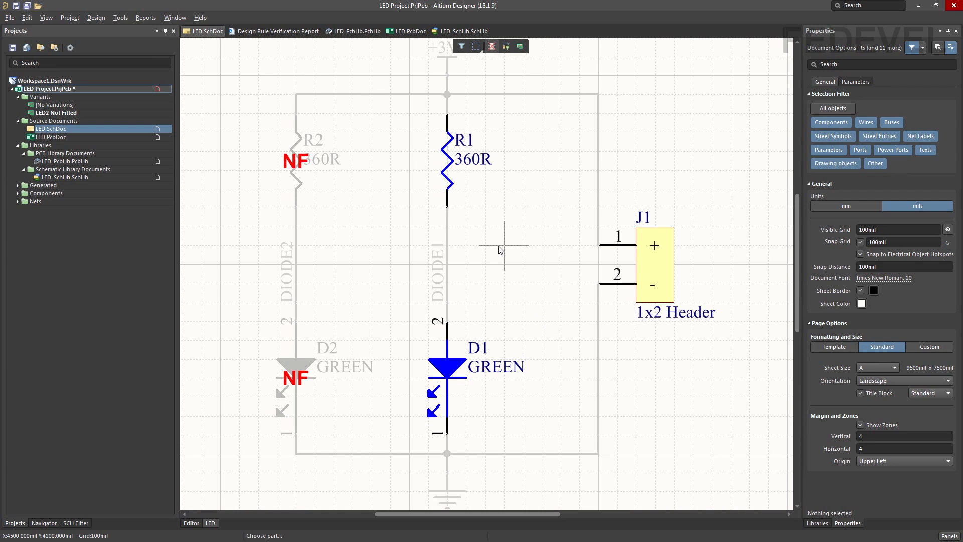
{"action": "key", "text": "Escape"}
Step: Return the schematic to its editor view and open LED.PcbDoc in 3D layout mode
{"action": "left_click", "coordinate": [191, 523]}
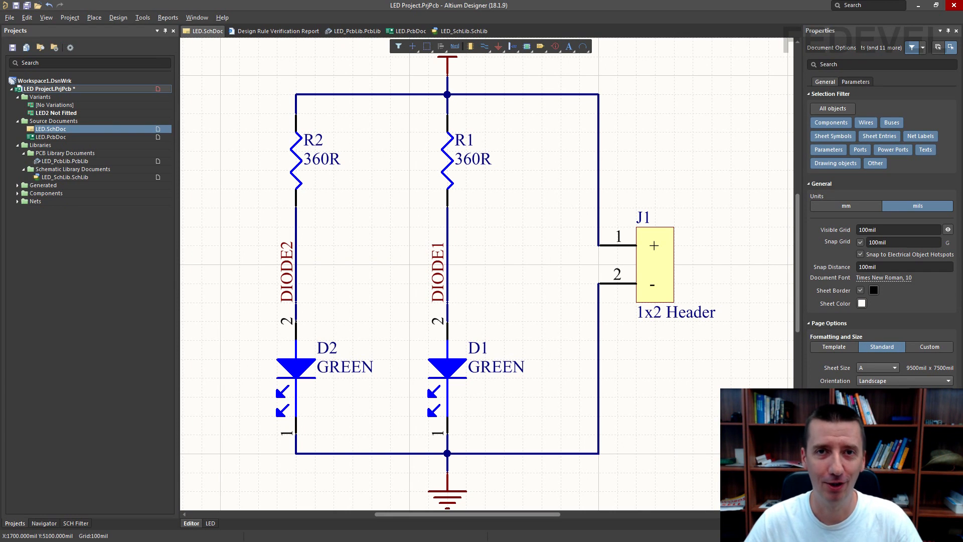
{"action": "left_click", "coordinate": [408, 31]}
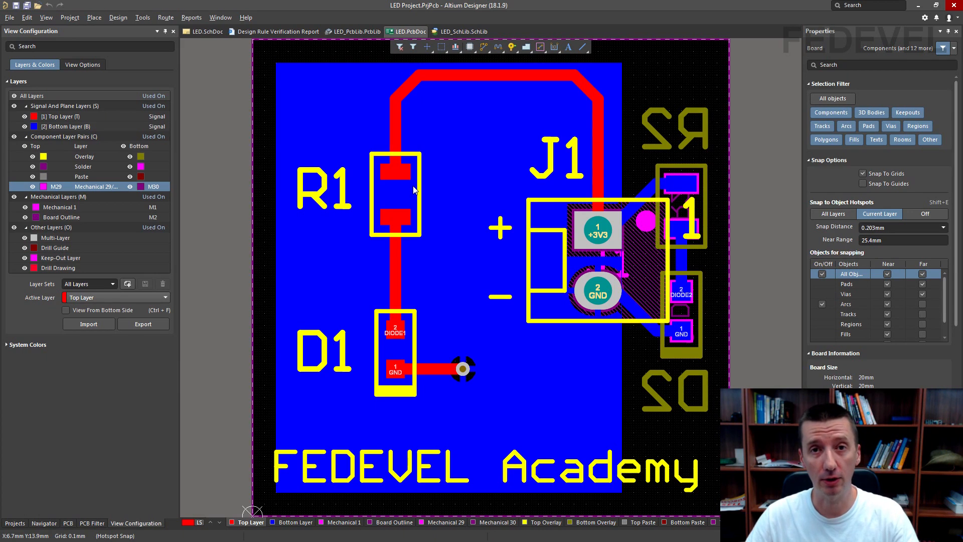
{"action": "left_click", "coordinate": [52, 21]}
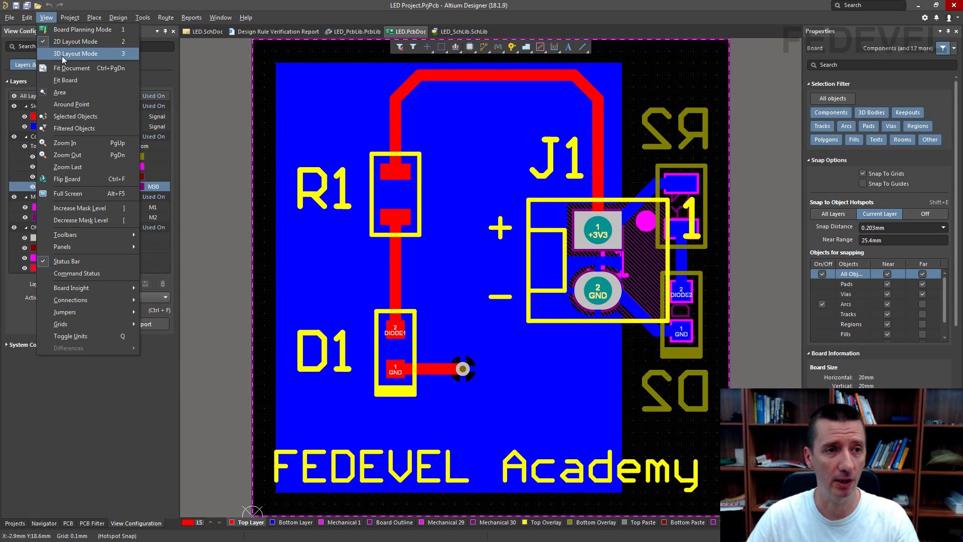
{"action": "left_click", "coordinate": [106, 53]}
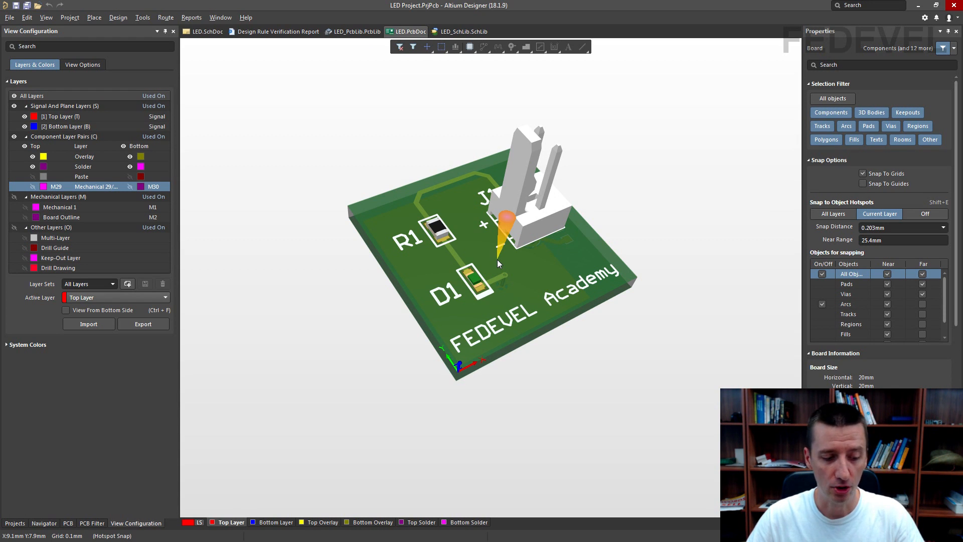
Step: Examine the board in 3D from above, then flip it to inspect R2 and D2 on the bottom side
{"action": "key", "text": "shift"}
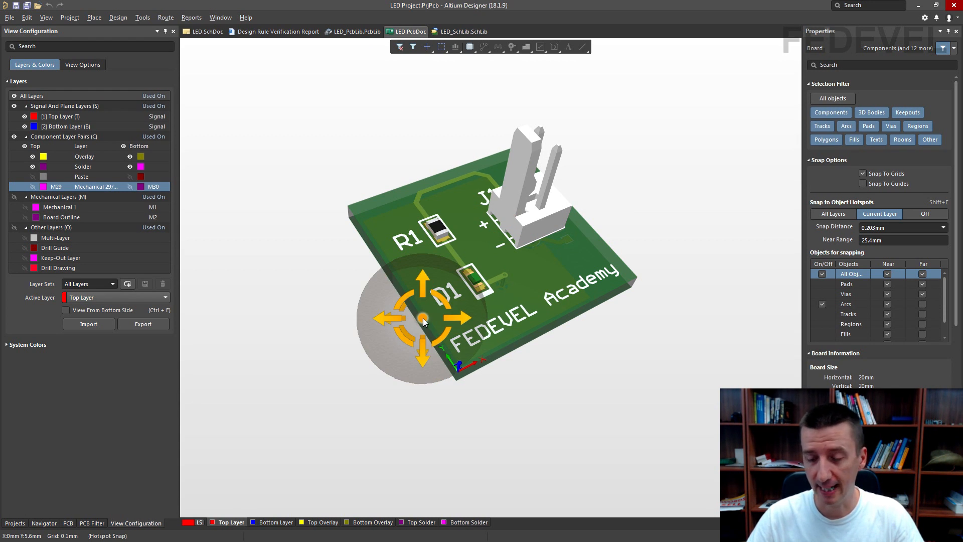
{"action": "mouse_move", "coordinate": [383, 424]}
{"action": "right_mouse_down", "text": "shift"}
{"action": "mouse_move", "coordinate": [417, 276]}
{"action": "mouse_move", "coordinate": [376, 370]}
{"action": "mouse_move", "coordinate": [368, 424]}
{"action": "right_mouse_up", "text": "shift"}
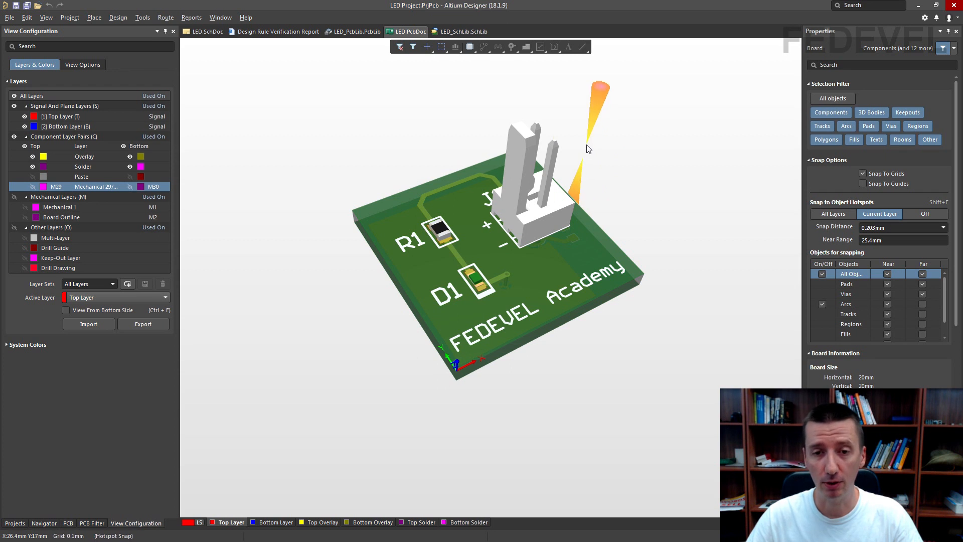
{"action": "mouse_move", "coordinate": [477, 240]}
{"action": "right_mouse_down"}
{"action": "mouse_move", "coordinate": [526, 215]}
{"action": "mouse_move", "coordinate": [469, 256]}
{"action": "right_mouse_up"}
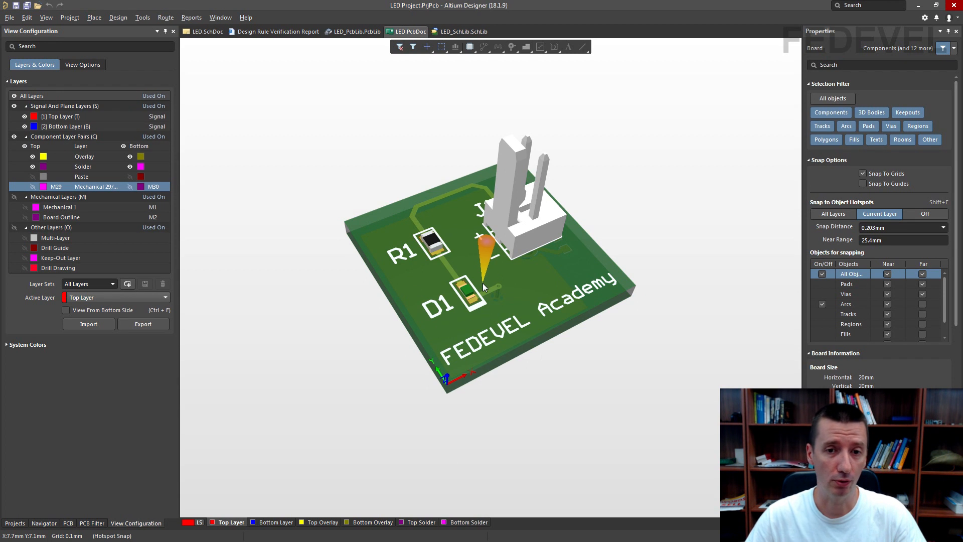
{"action": "scroll", "coordinate": [482, 279], "scroll_direction": "up", "scroll_amount": 3, "text": "ctrl"}
{"action": "scroll", "coordinate": [481, 278], "scroll_direction": "down", "scroll_amount": 3, "text": "ctrl"}
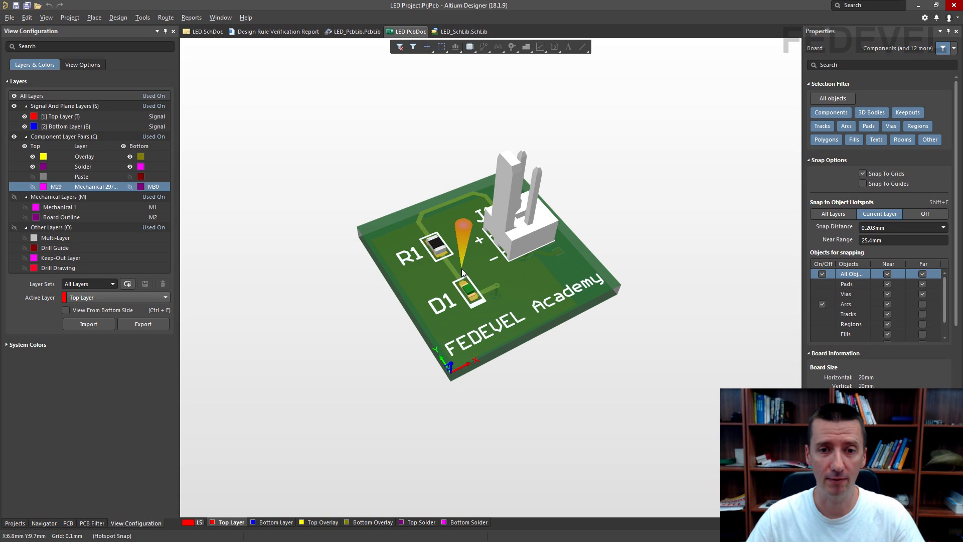
{"action": "key", "text": "shift"}
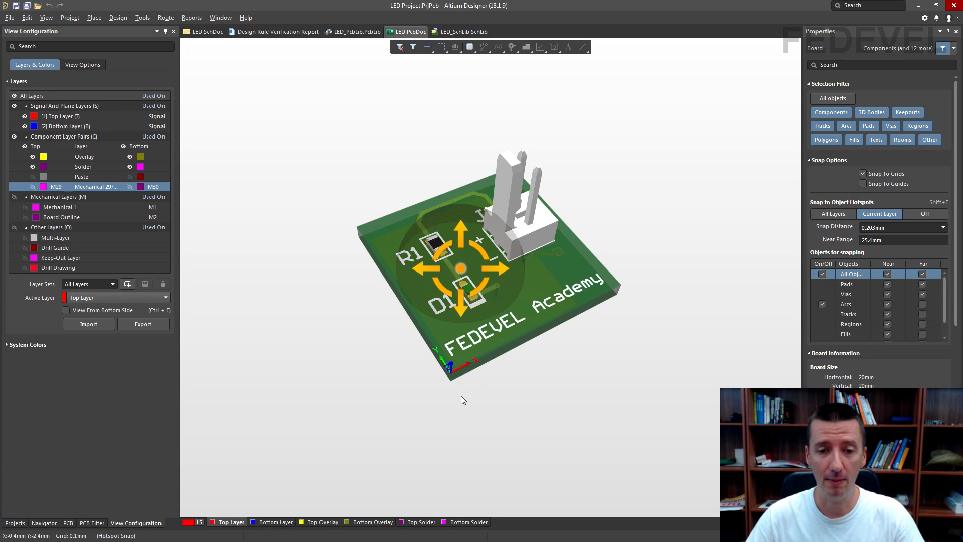
{"action": "key", "text": "ctrl+f"}
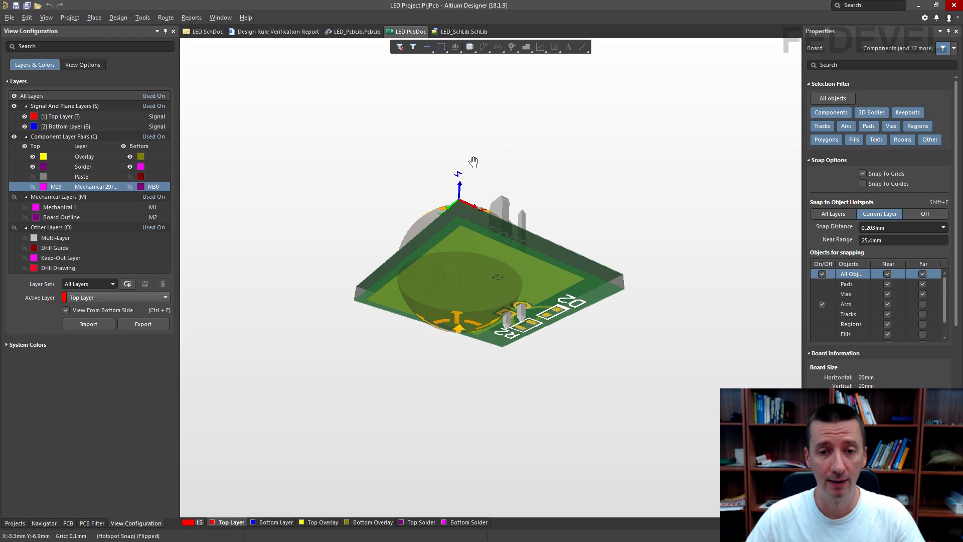
{"action": "key", "text": "shift"}
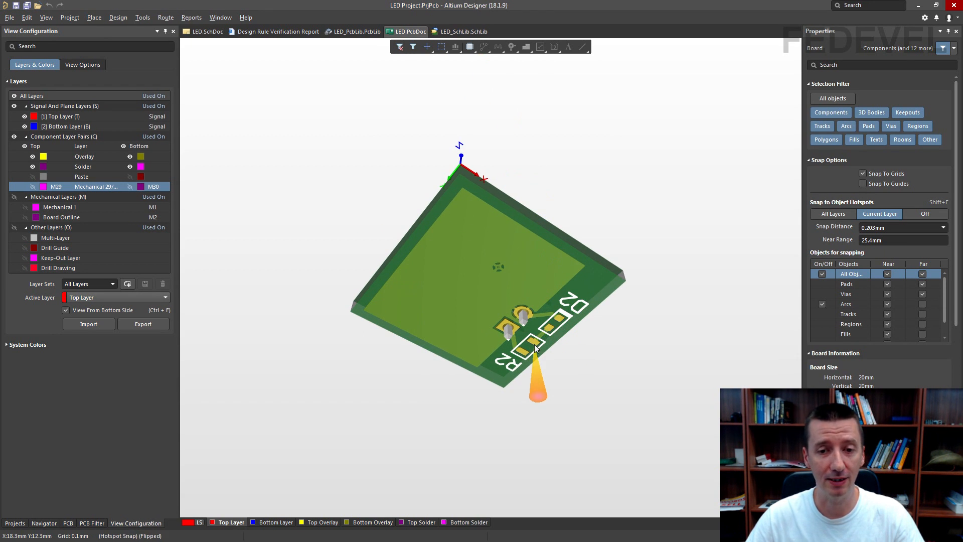
Step: Make [No Variations] the current variant, check the flipped board in 3D, and return to the 2D layout
{"action": "left_click", "coordinate": [14, 523]}
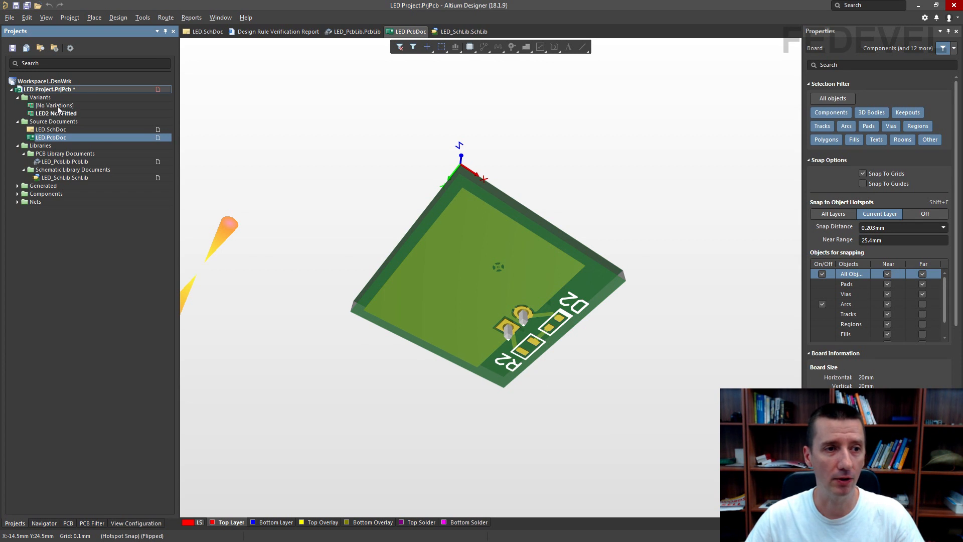
{"action": "double_click", "coordinate": [76, 105]}
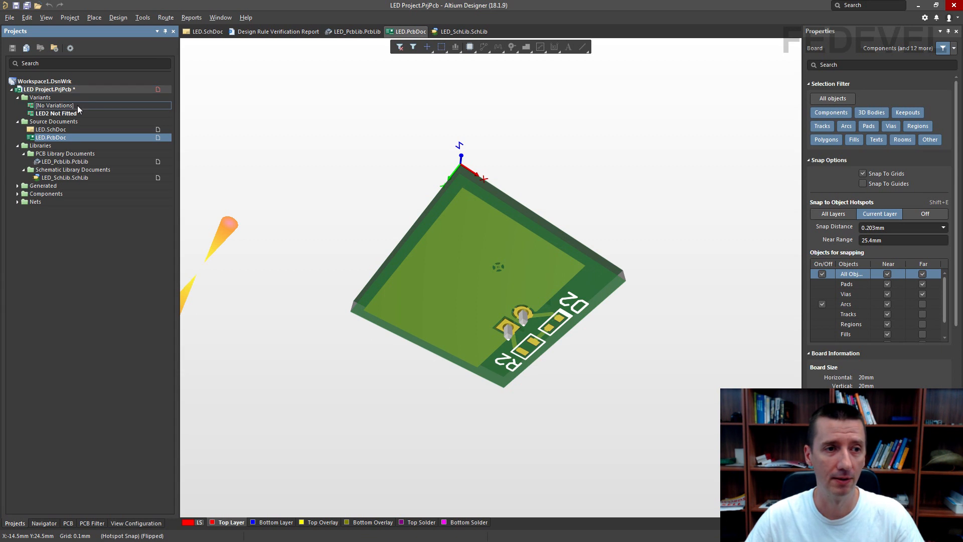
{"action": "left_click_drag", "start_coordinate": [526, 351], "coordinate": [89, 113]}
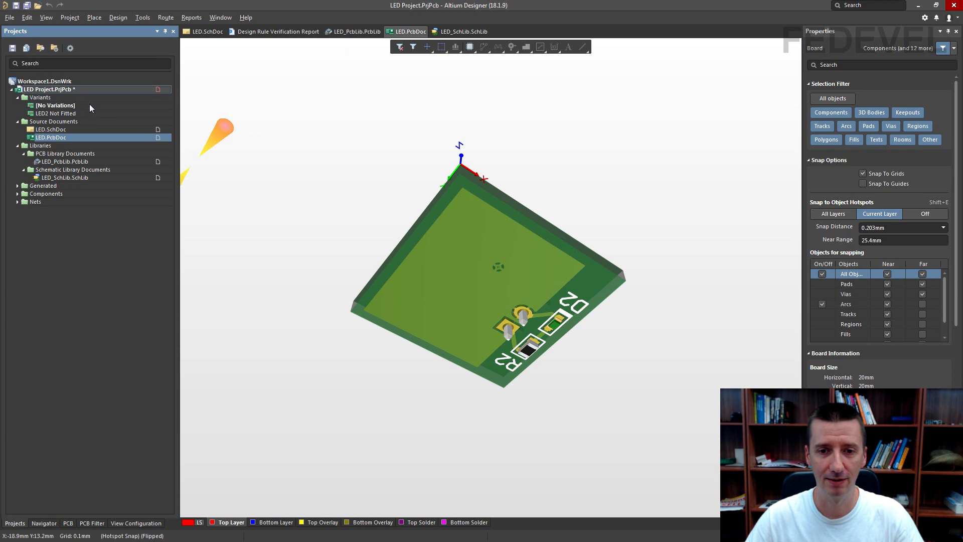
{"action": "left_click_drag", "start_coordinate": [89, 104], "coordinate": [292, 173]}
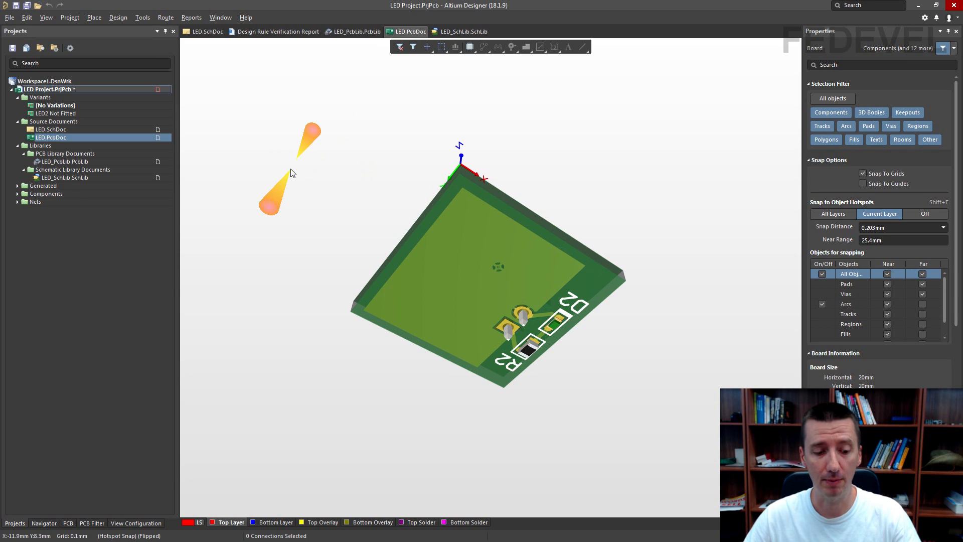
{"action": "key", "text": "2"}
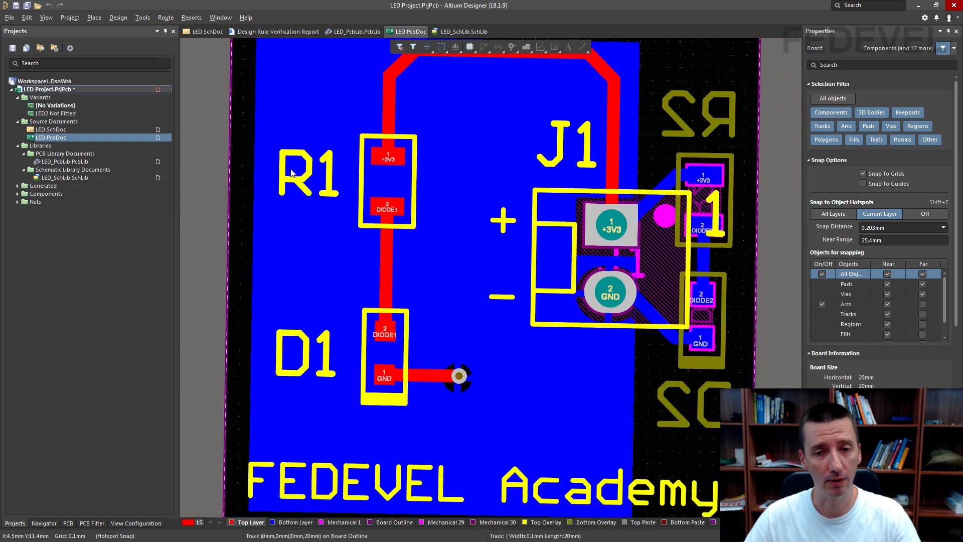